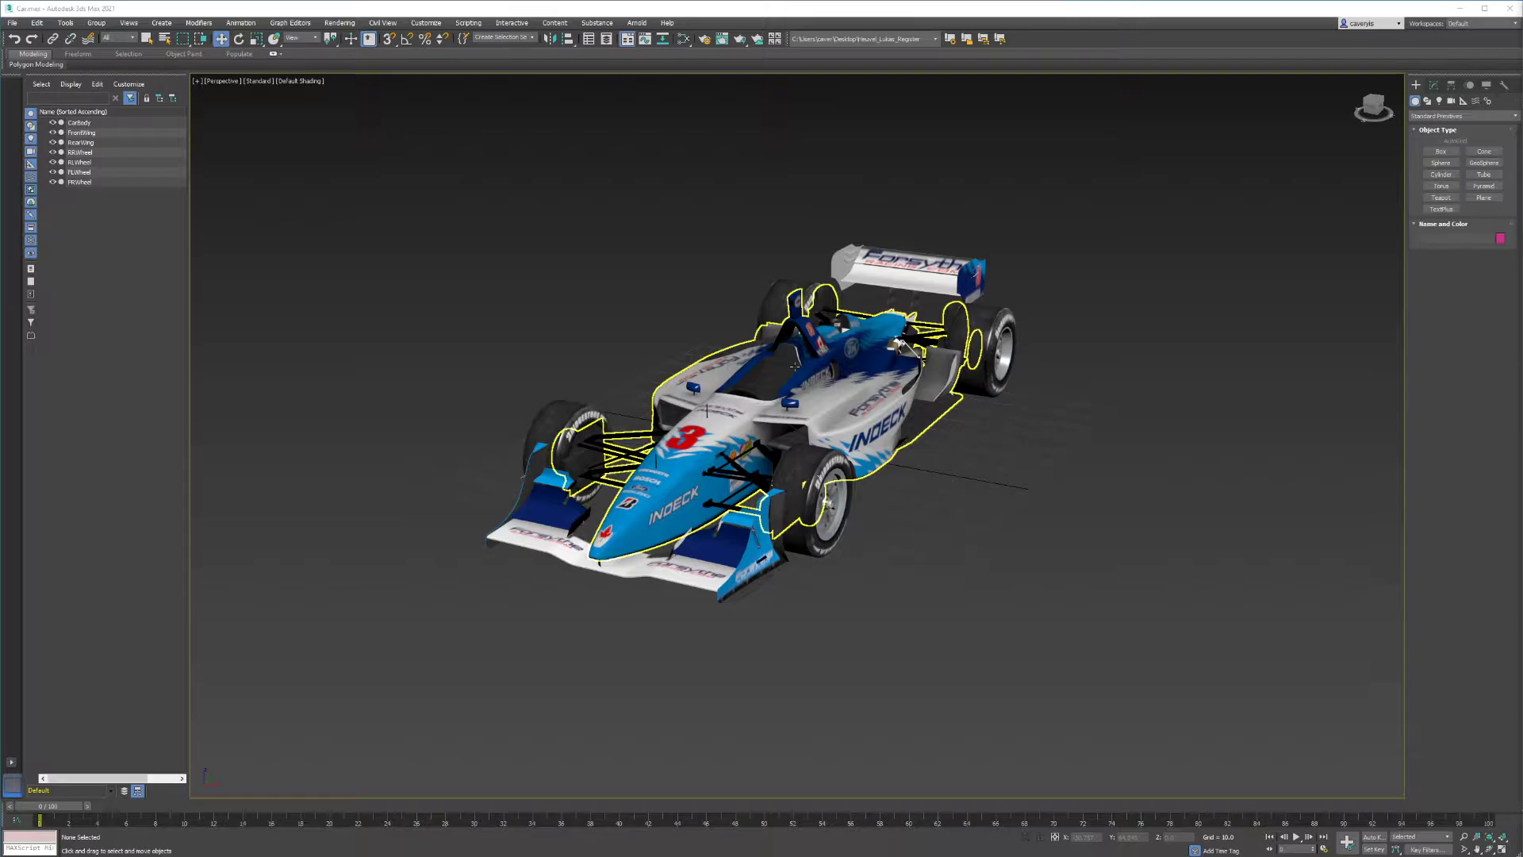
- Select the car body, wings and wheels one after another to examine how the model is split into objects
click(80, 123)
click(81, 132)
click(82, 143)
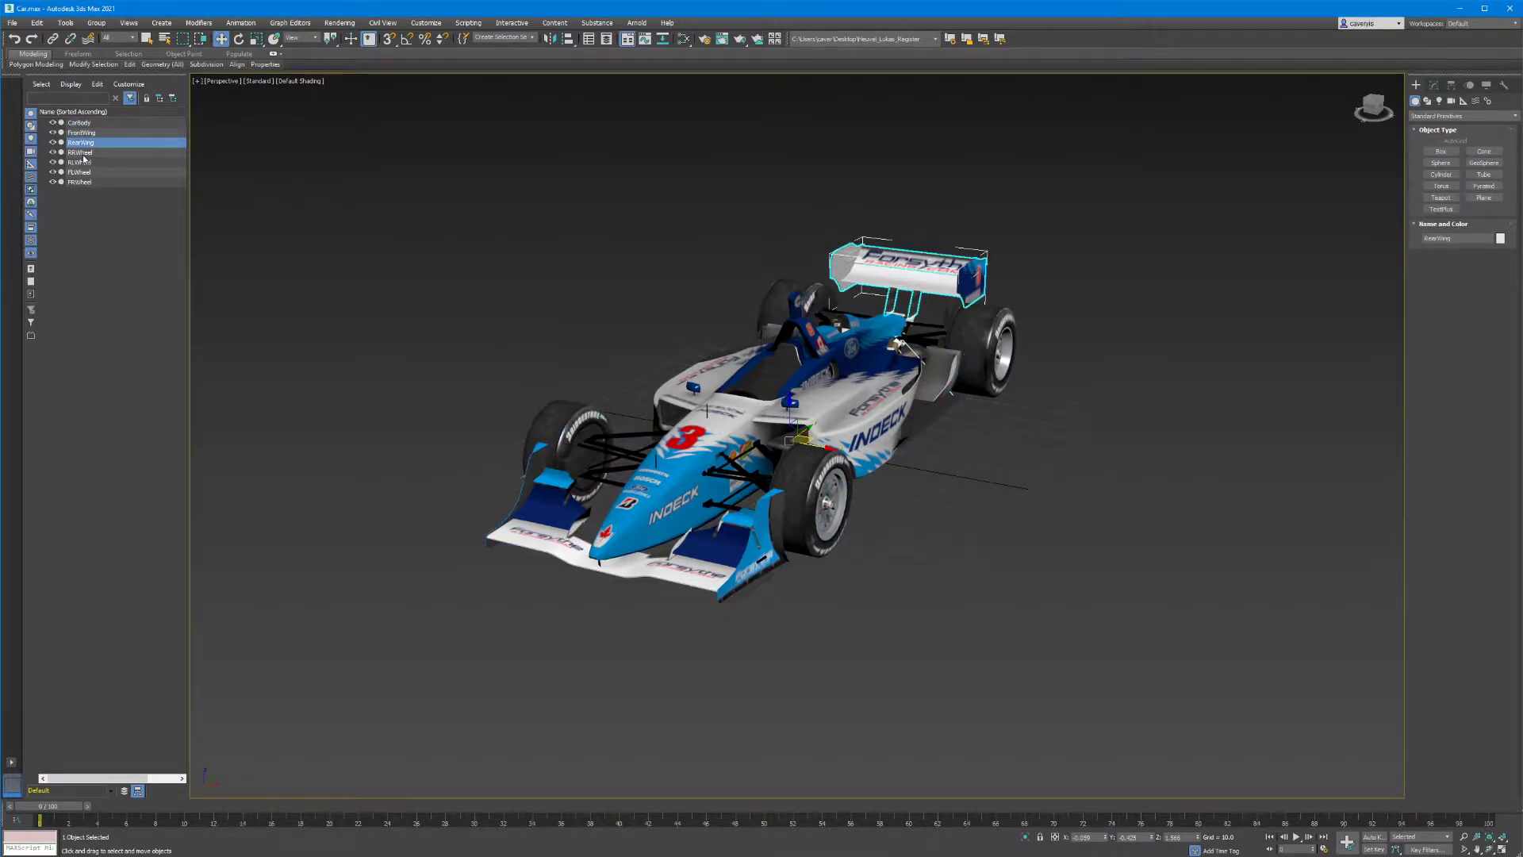
click(82, 162)
click(84, 172)
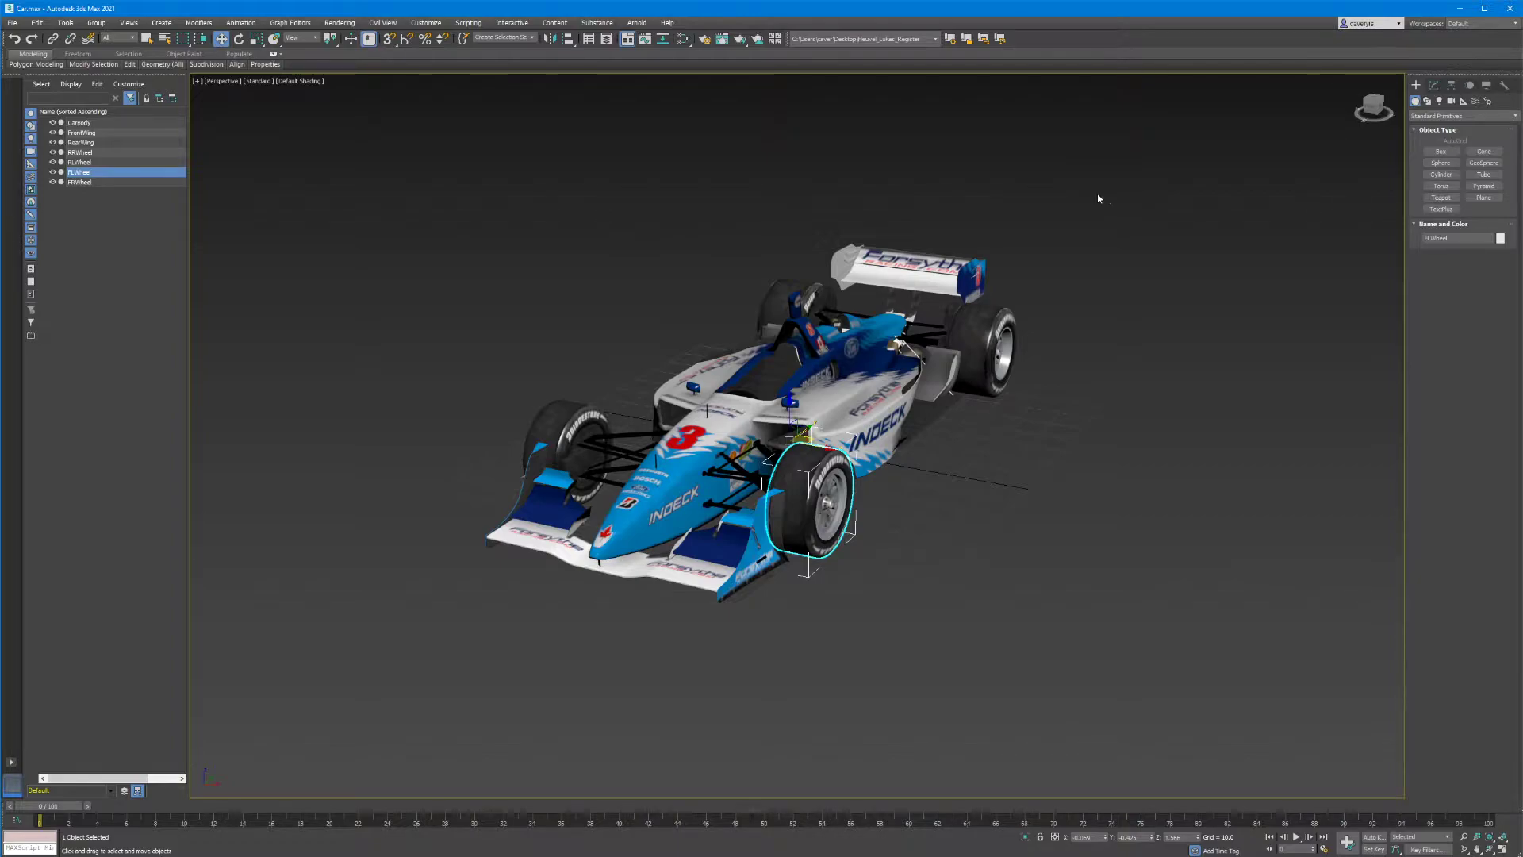
click(910, 272)
- Attach the four wheels, front wing and rear wing to the CarBody Editable Poly as a single mesh
click(714, 476)
click(1434, 86)
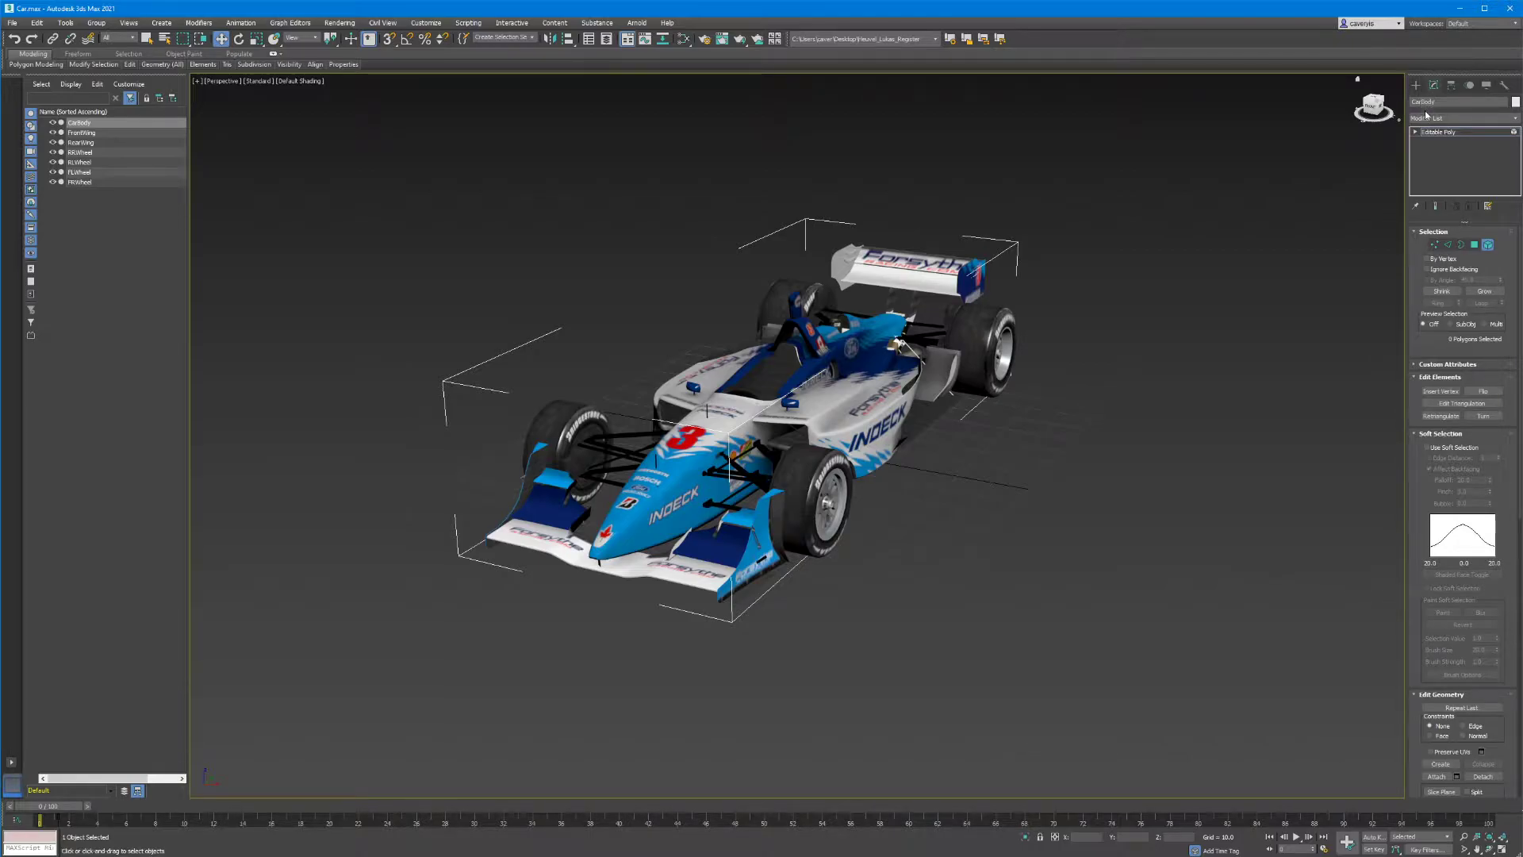
scroll(1430, 581, down, 3)
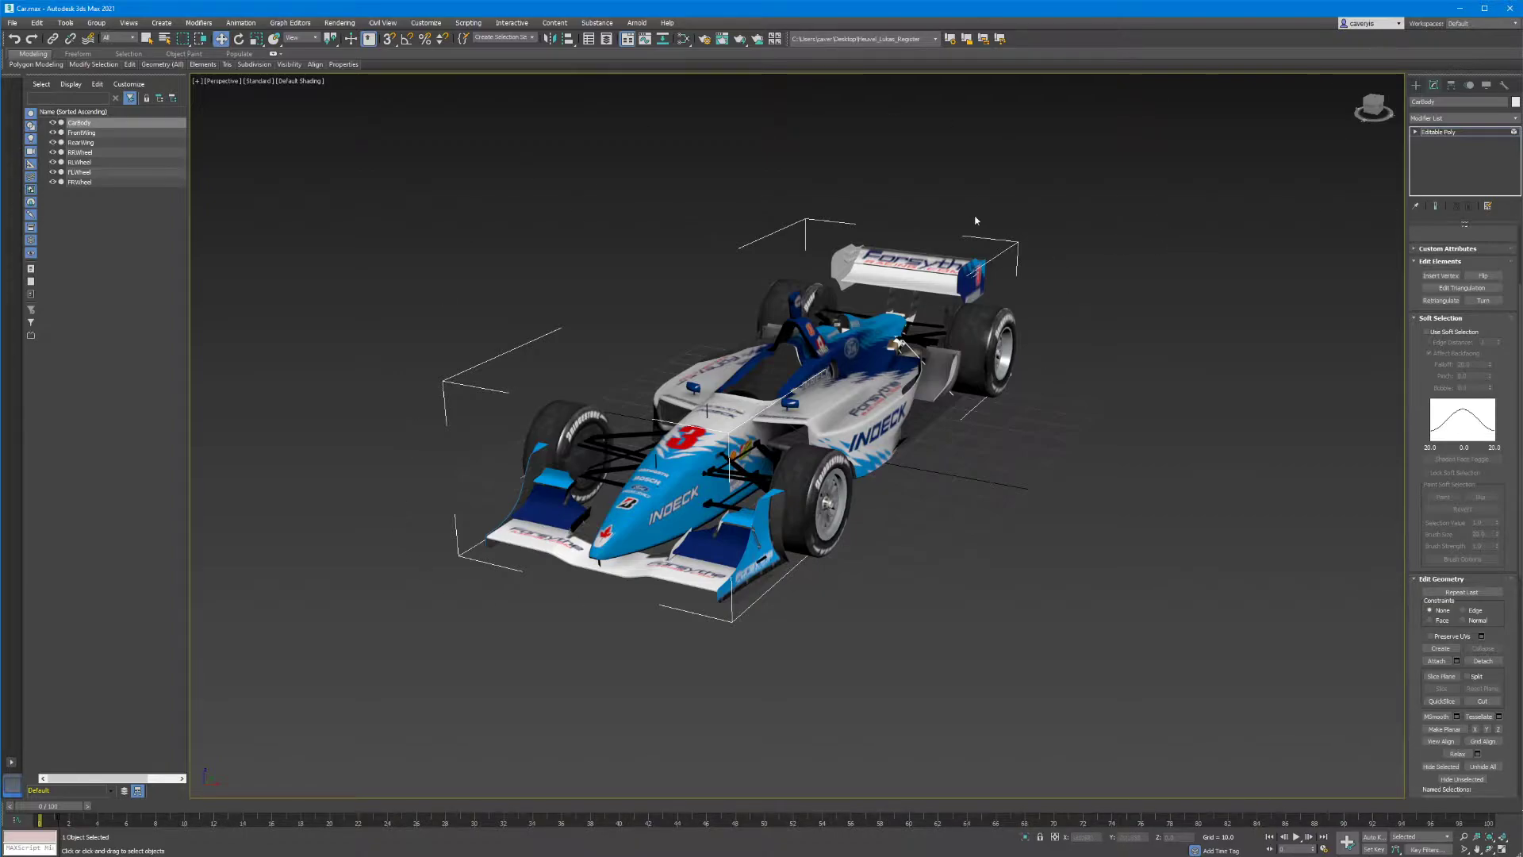
click(1457, 661)
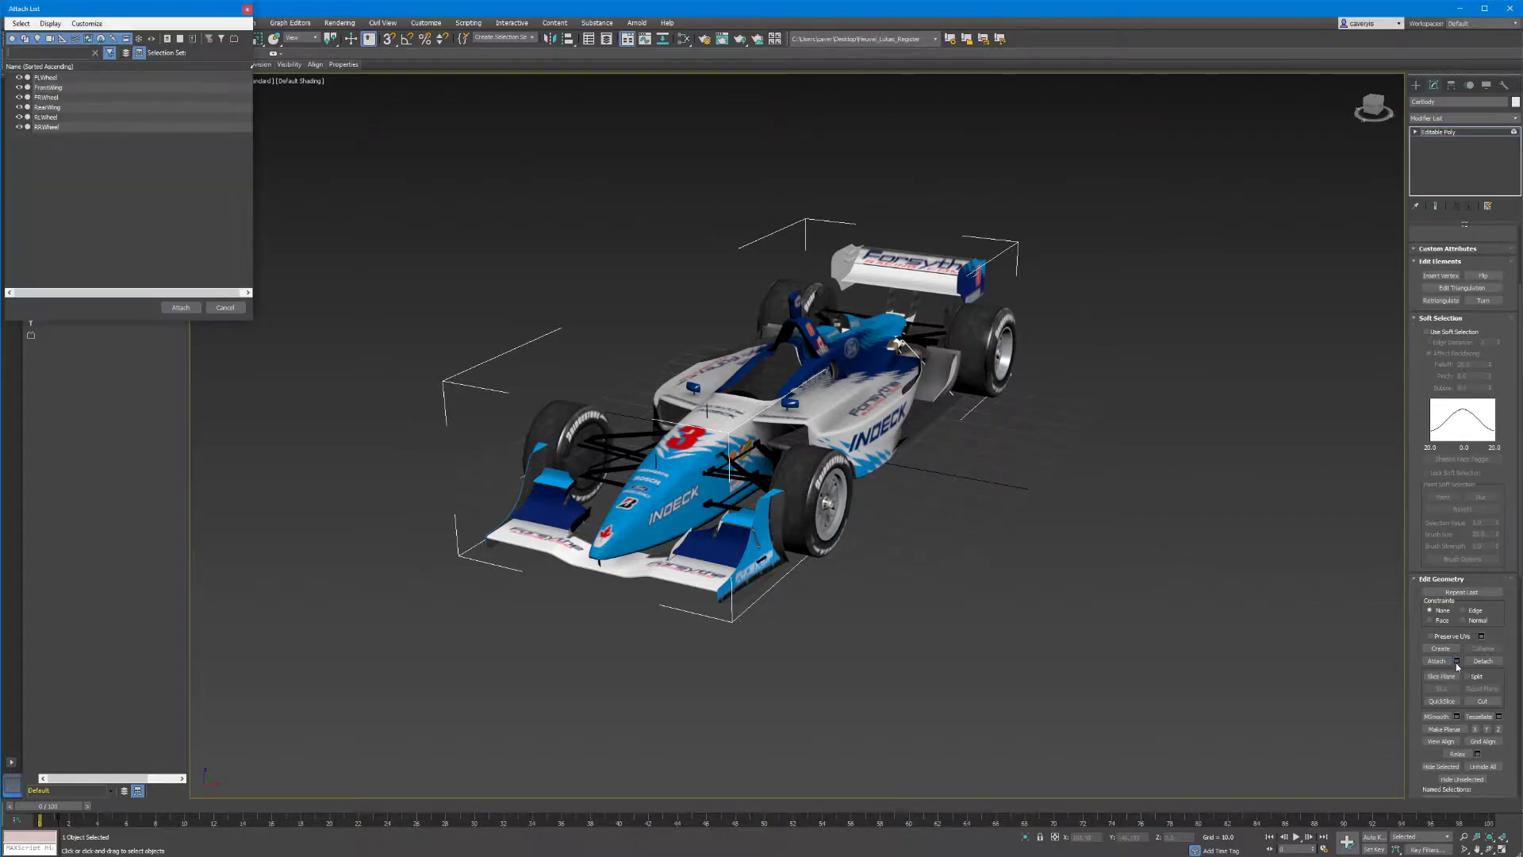
click(54, 79)
shift+click(54, 128)
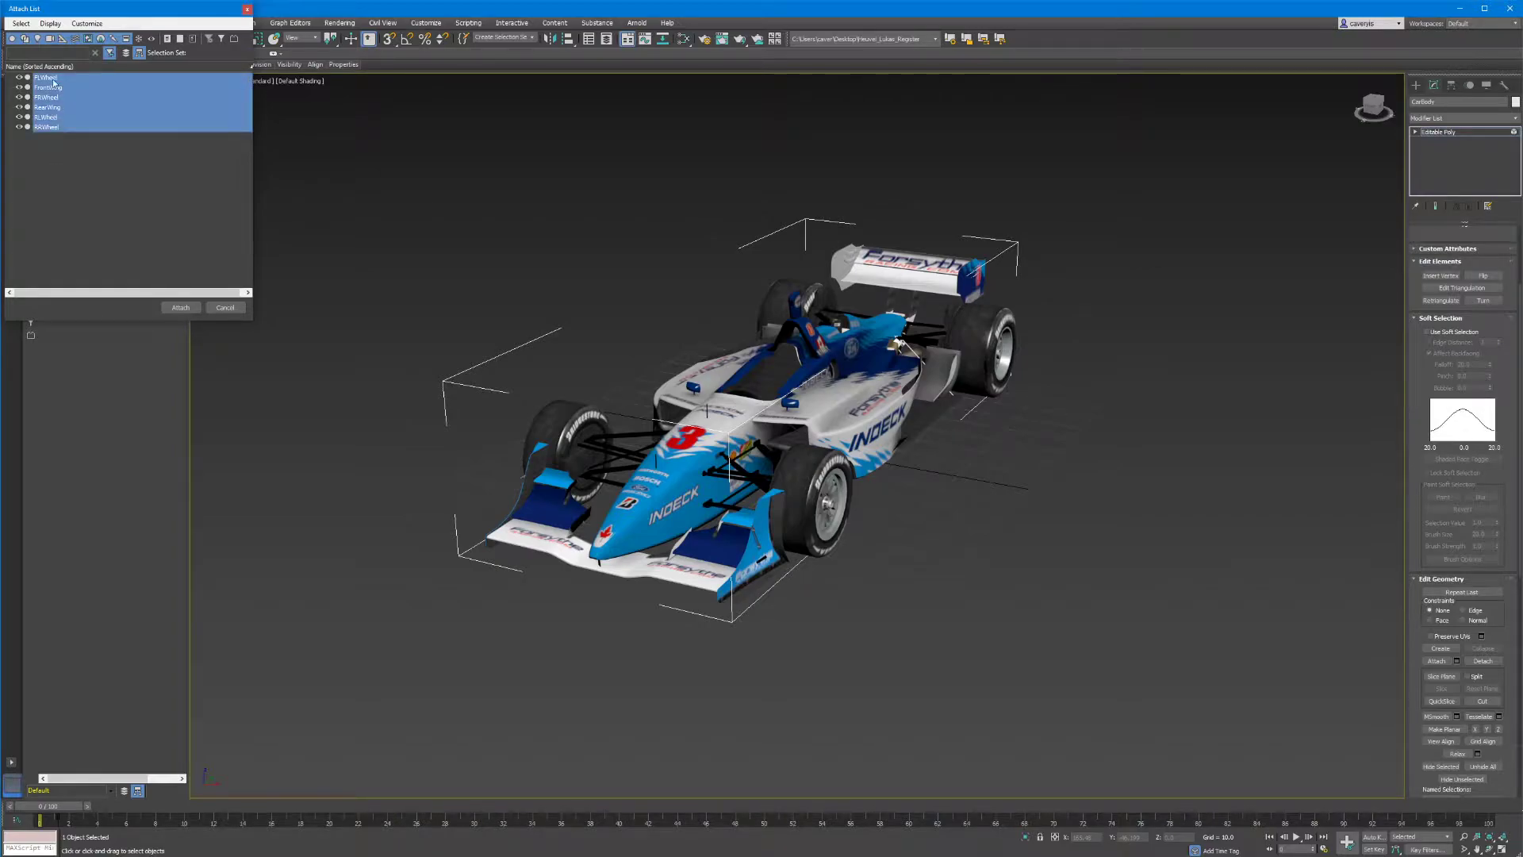
click(179, 308)
click(449, 285)
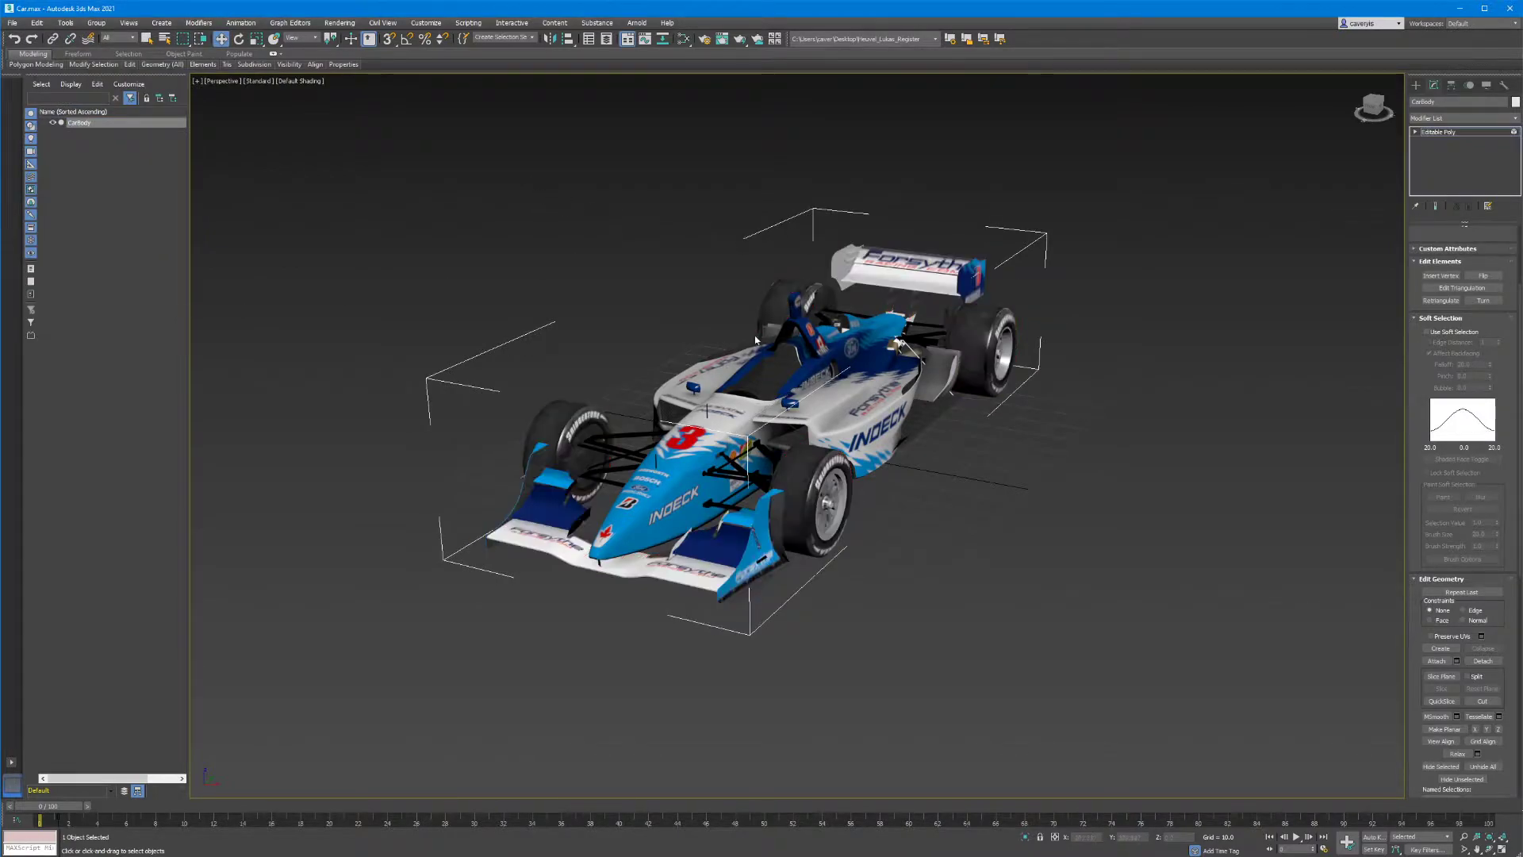
- Select the side panel element and the whole car to examine the combined mesh
click(885, 415)
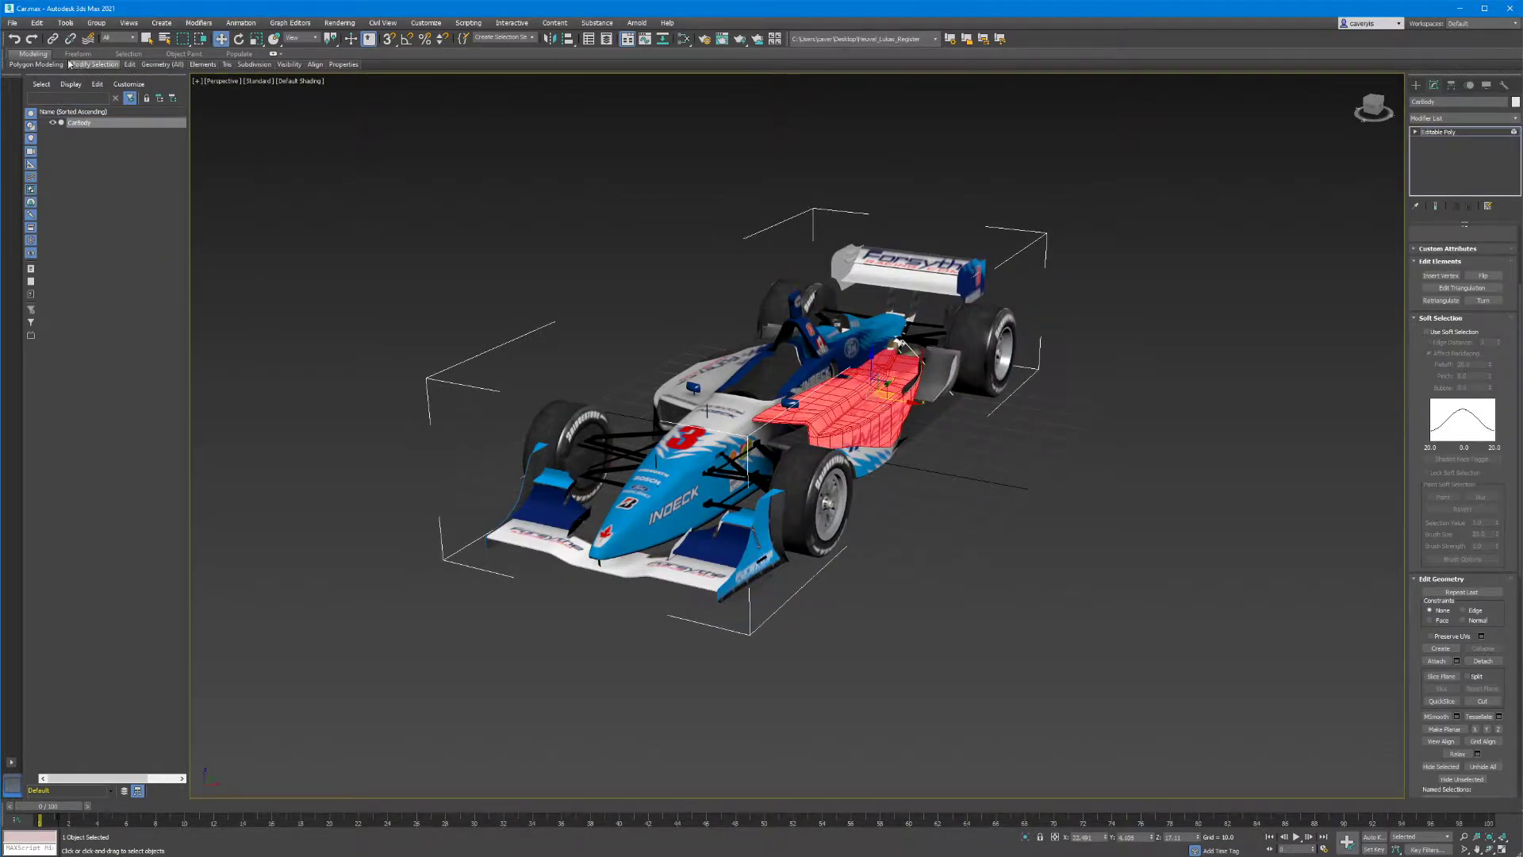
click(1422, 85)
click(707, 410)
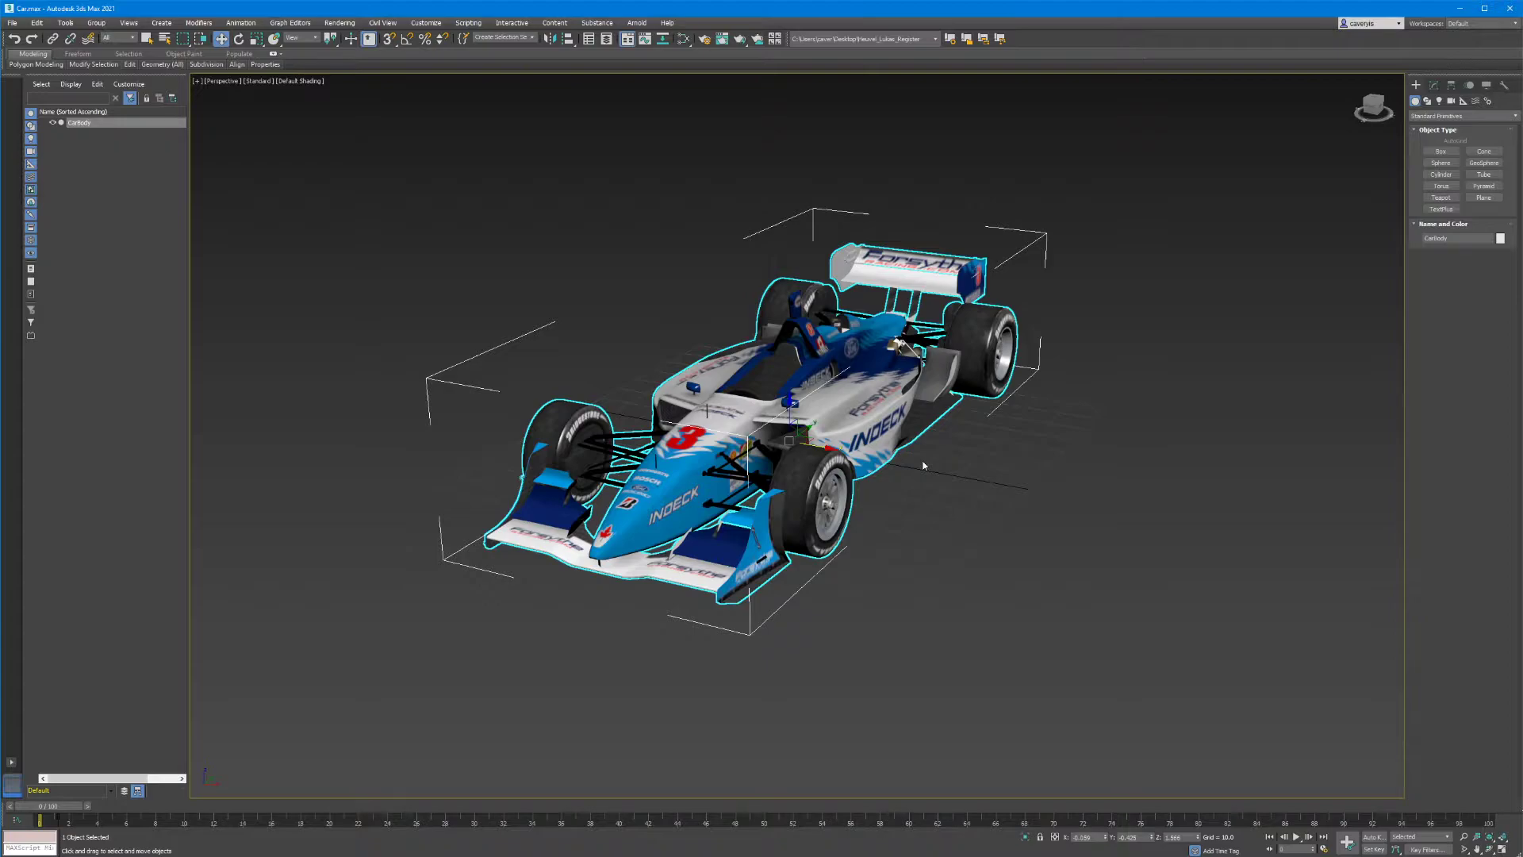
click(663, 195)
drag(775, 366, 795, 284)
right_click(795, 284)
click(92, 125)
click(645, 270)
- Undo attaching the wings and wheels to the car body
key(ctrl+a)
key(ctrl+z)
key(ctrl+z)
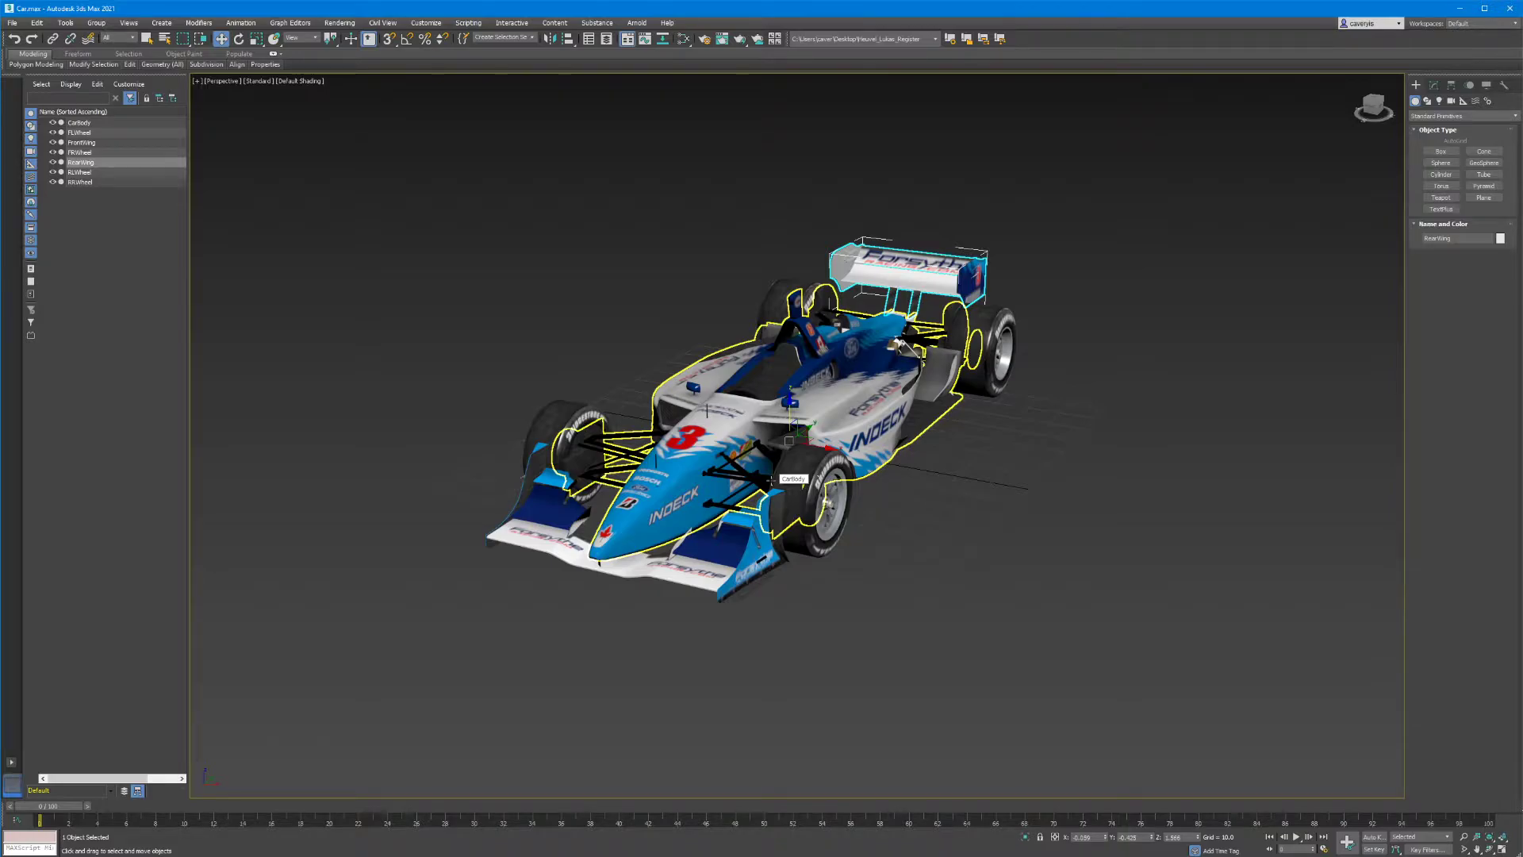
- Convert all the car objects to Editable Poly together and clear the selection
drag(386, 140, 1224, 704)
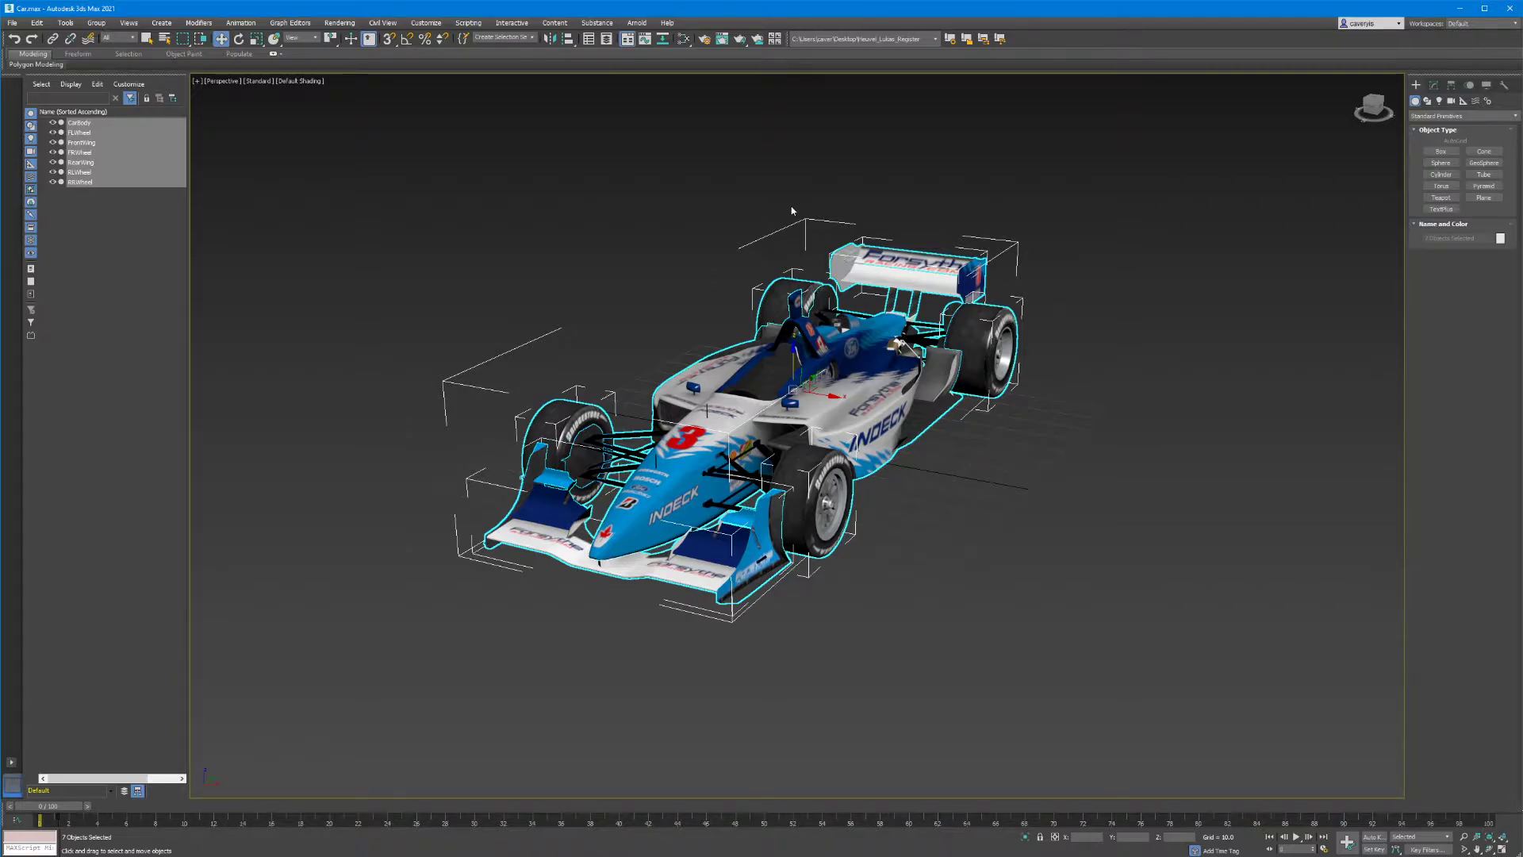
drag(783, 421, 1349, 703)
right_click(866, 378)
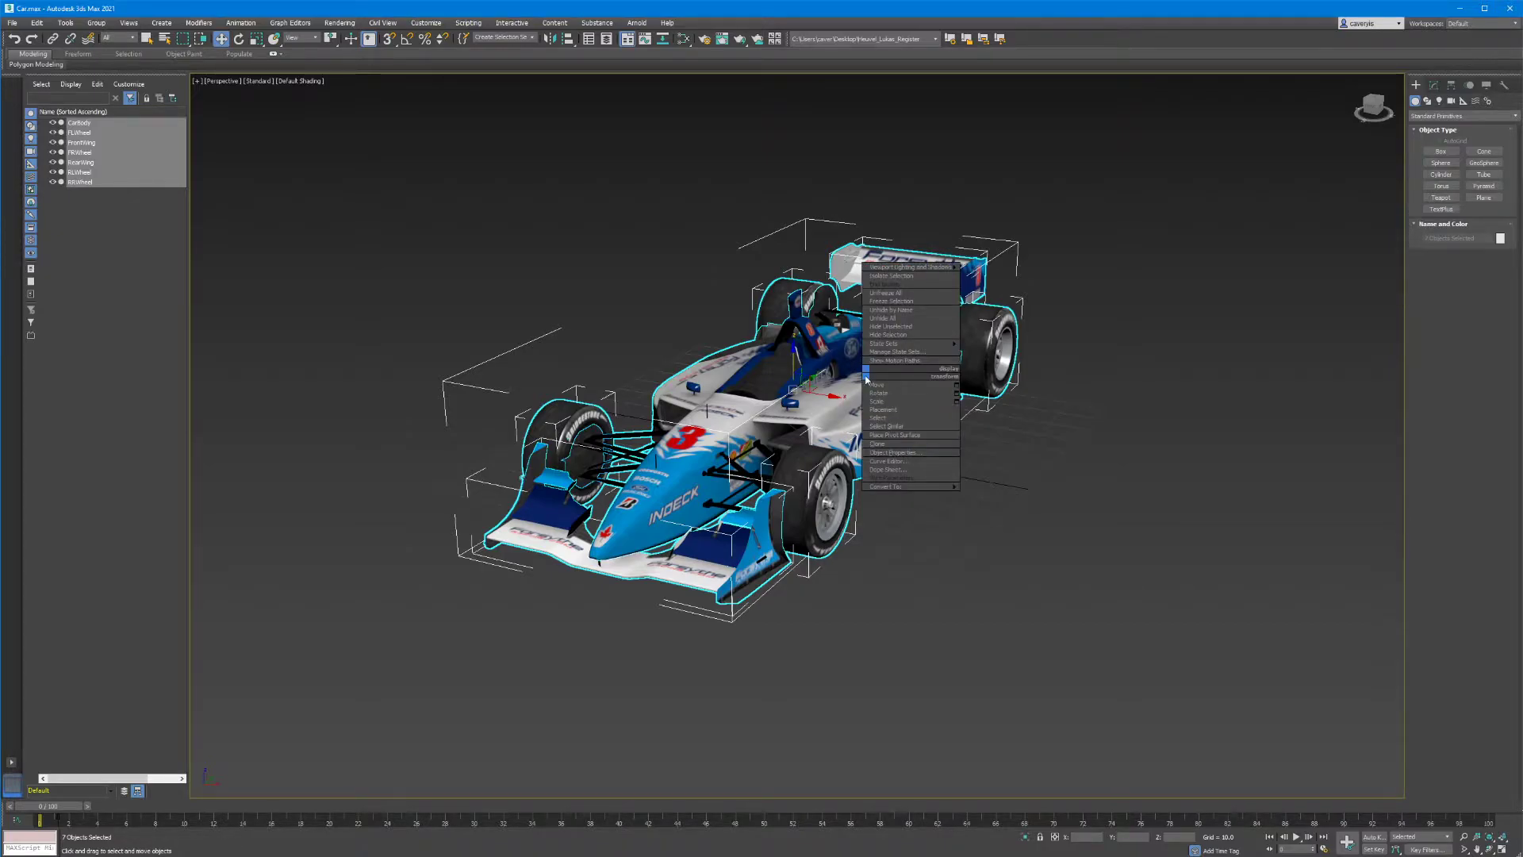
mouse_move(876, 488)
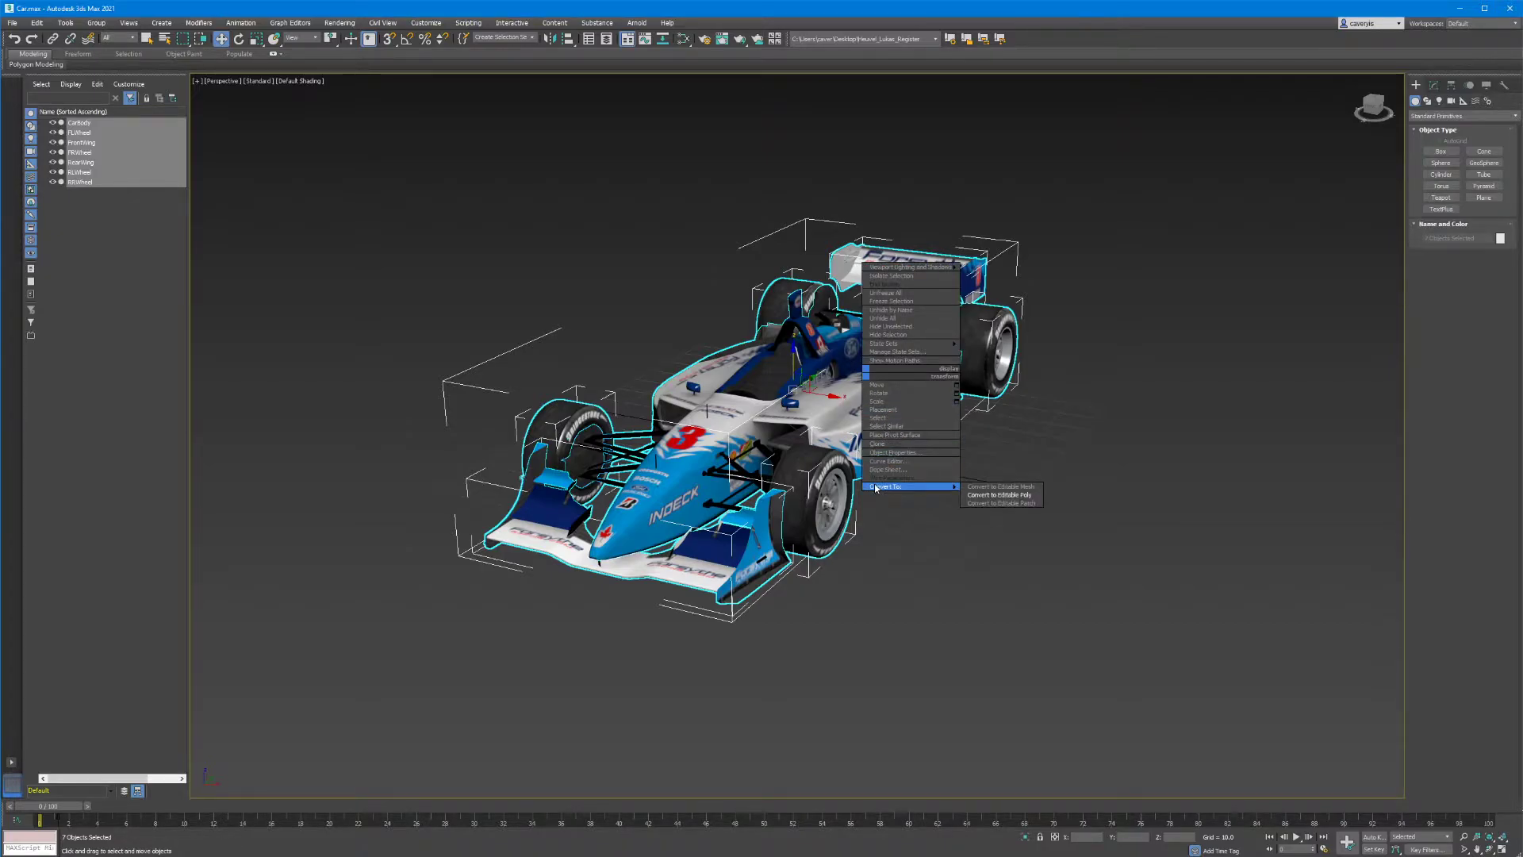
click(1009, 495)
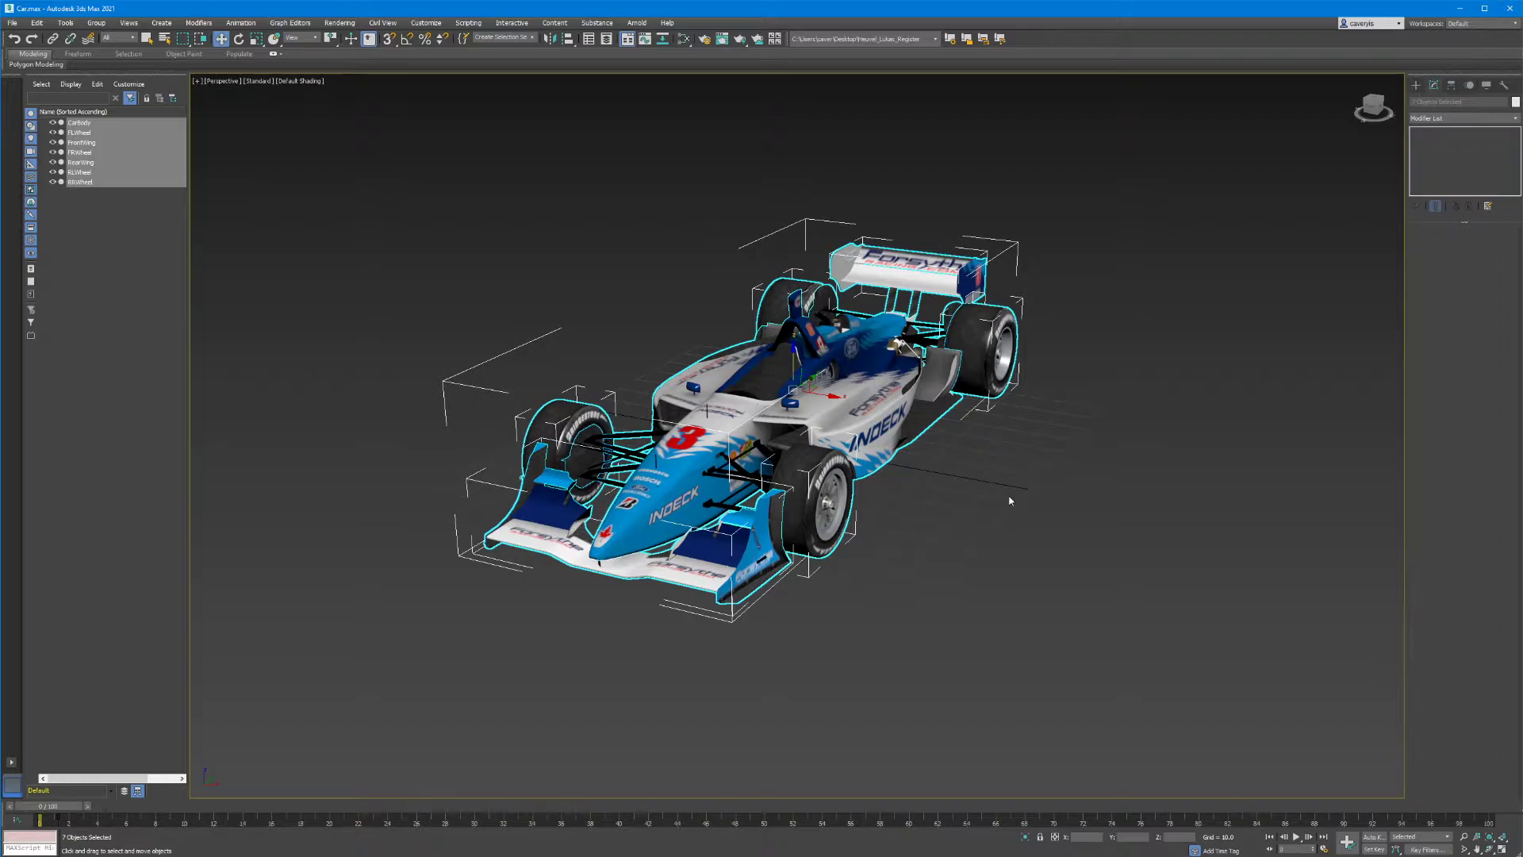
click(1081, 327)
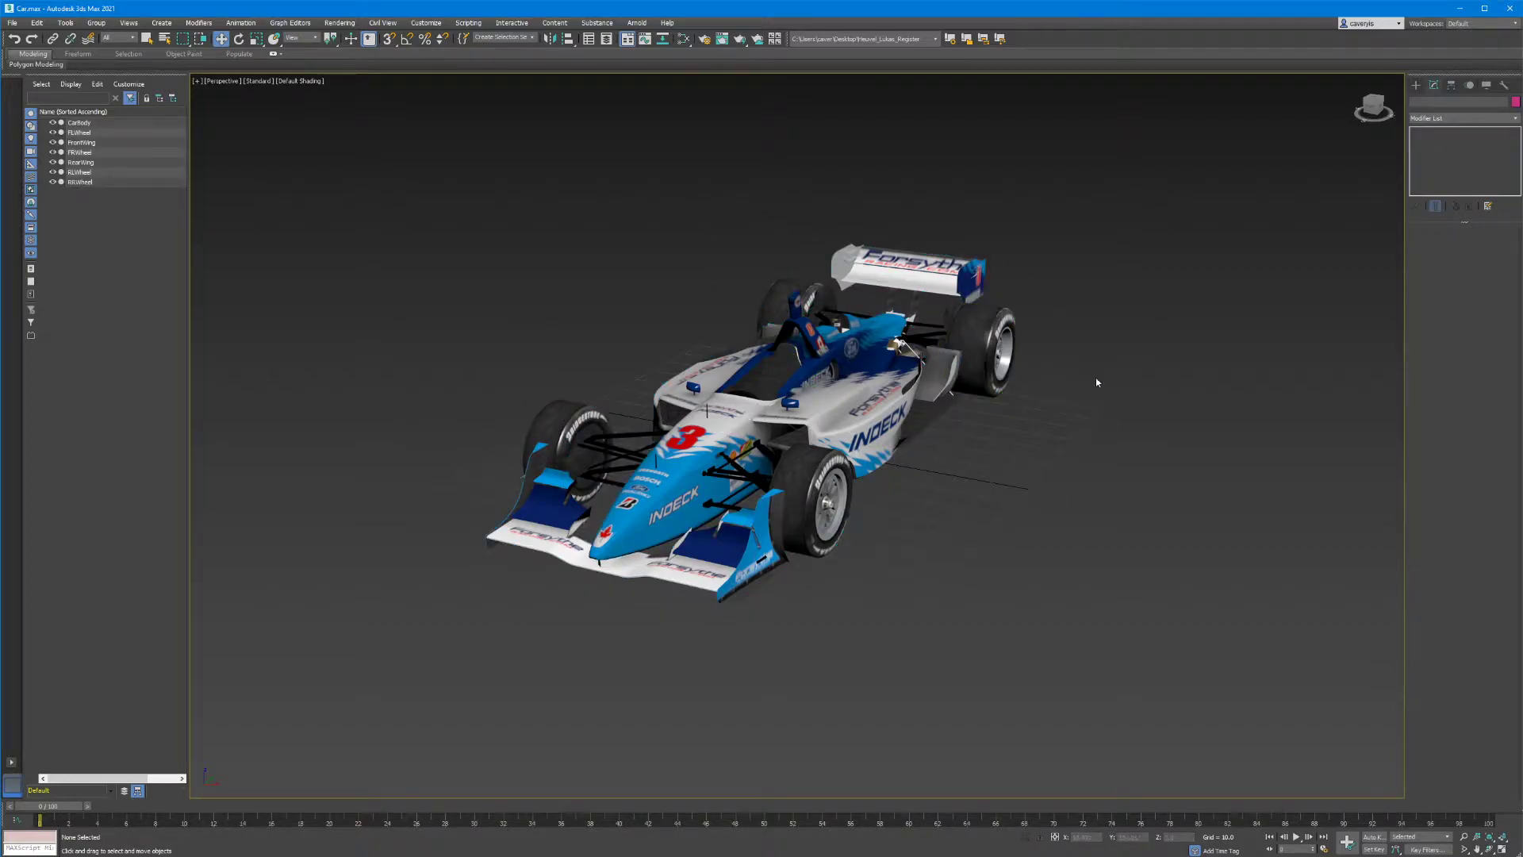
- Select the body, wheels and wings individually to check that each is a separate Editable Poly
click(882, 366)
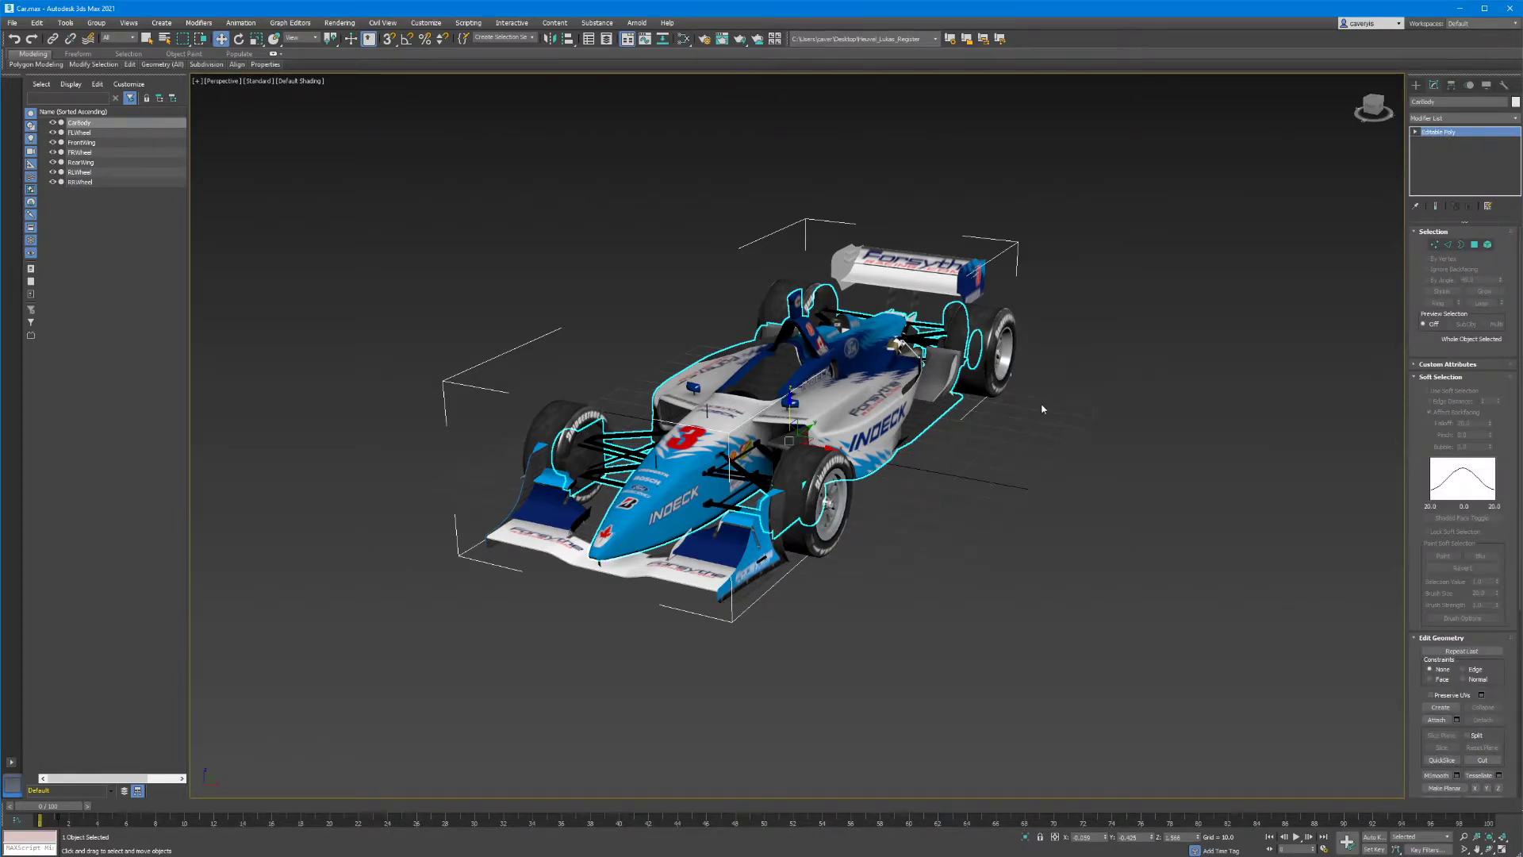
click(996, 386)
click(825, 524)
click(920, 269)
click(535, 424)
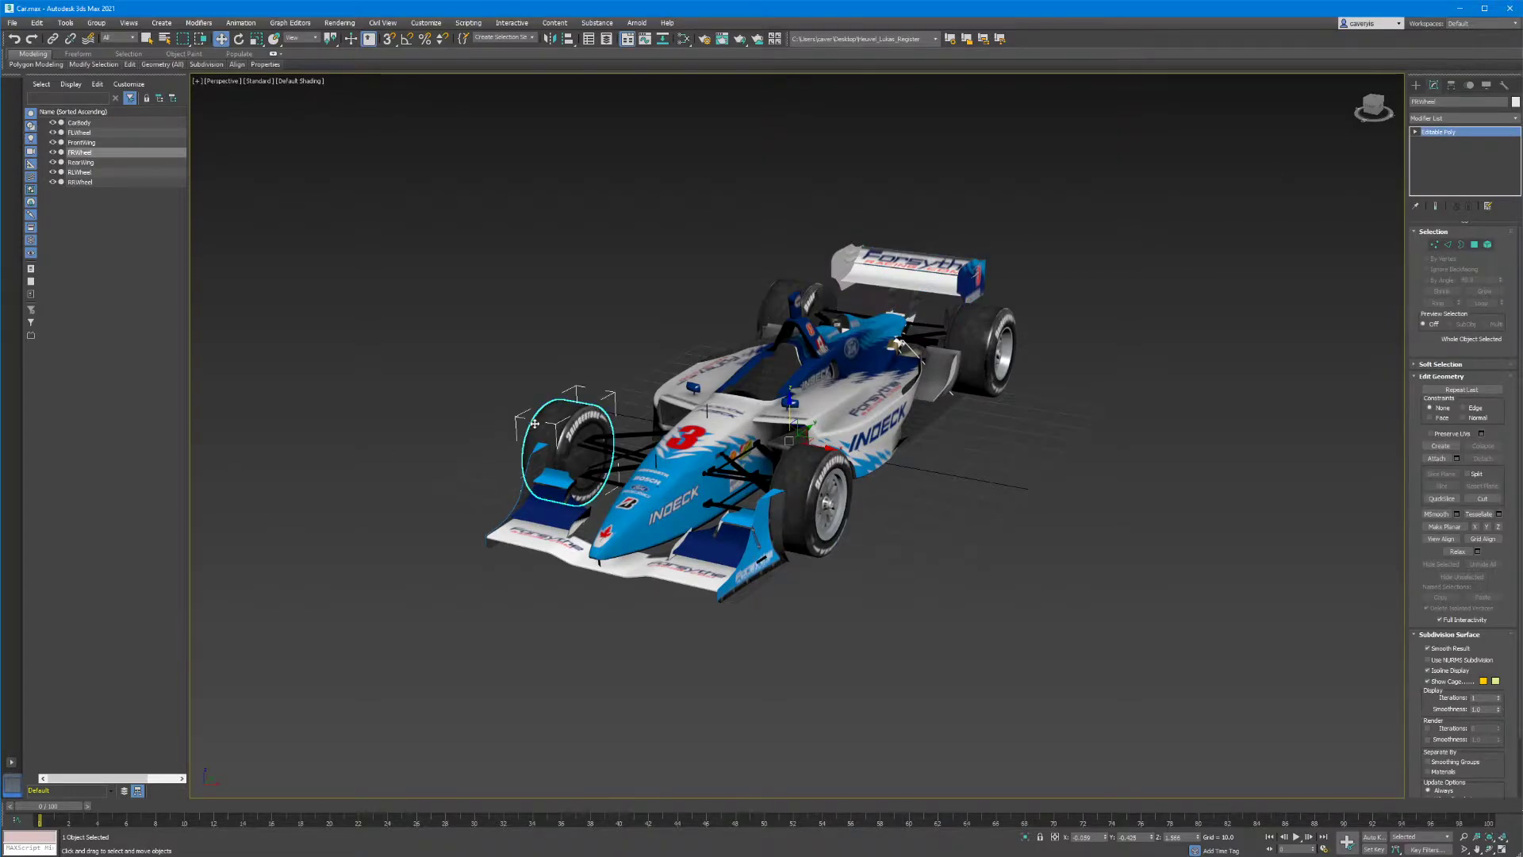
click(551, 538)
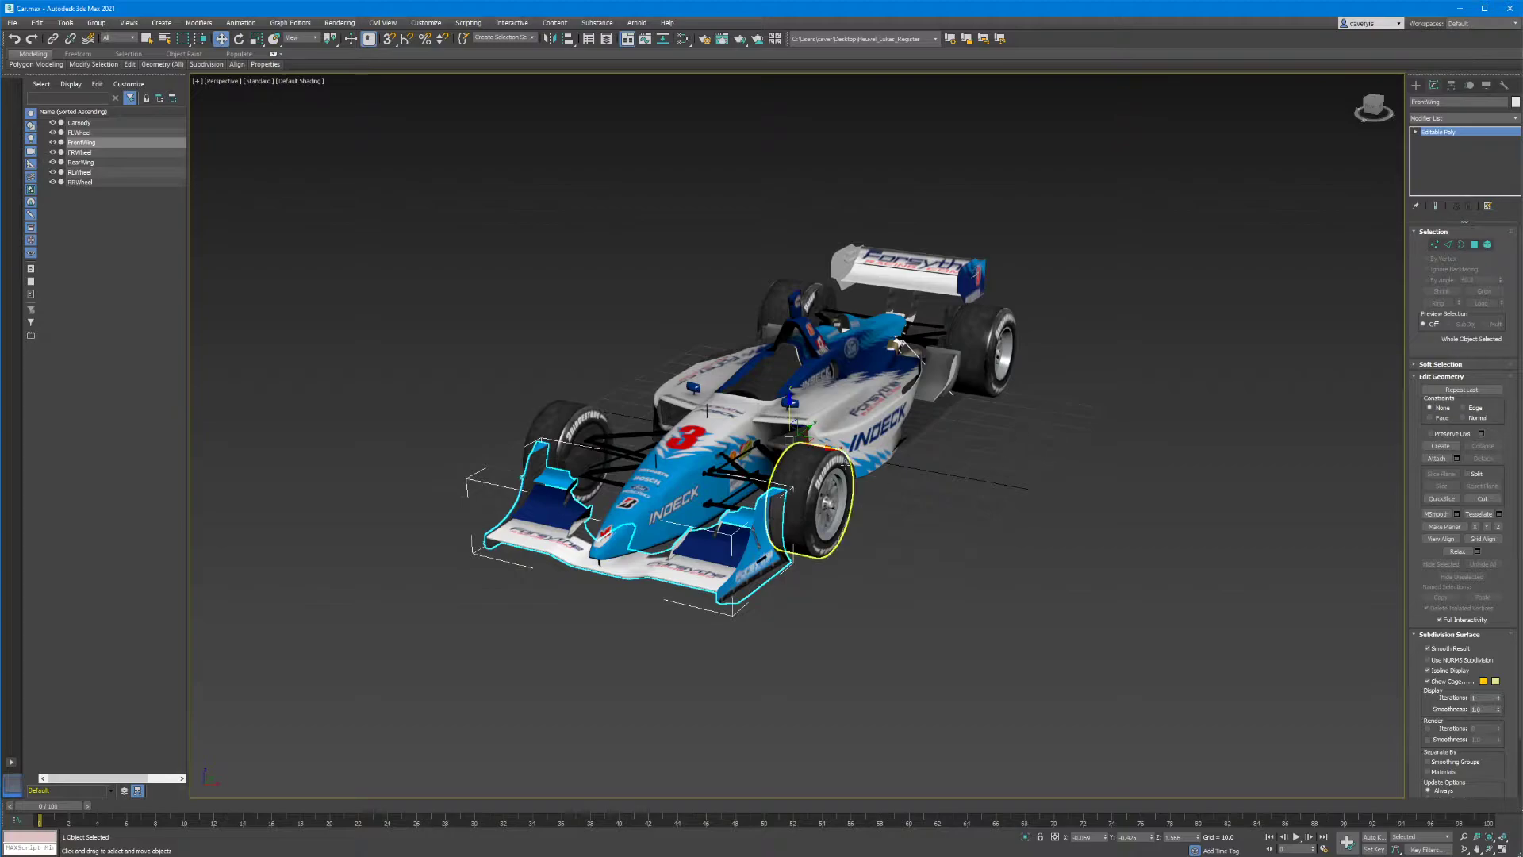
- Start exporting the whole scene, naming the file Car_Export with the Autodesk FBX file type
click(13, 23)
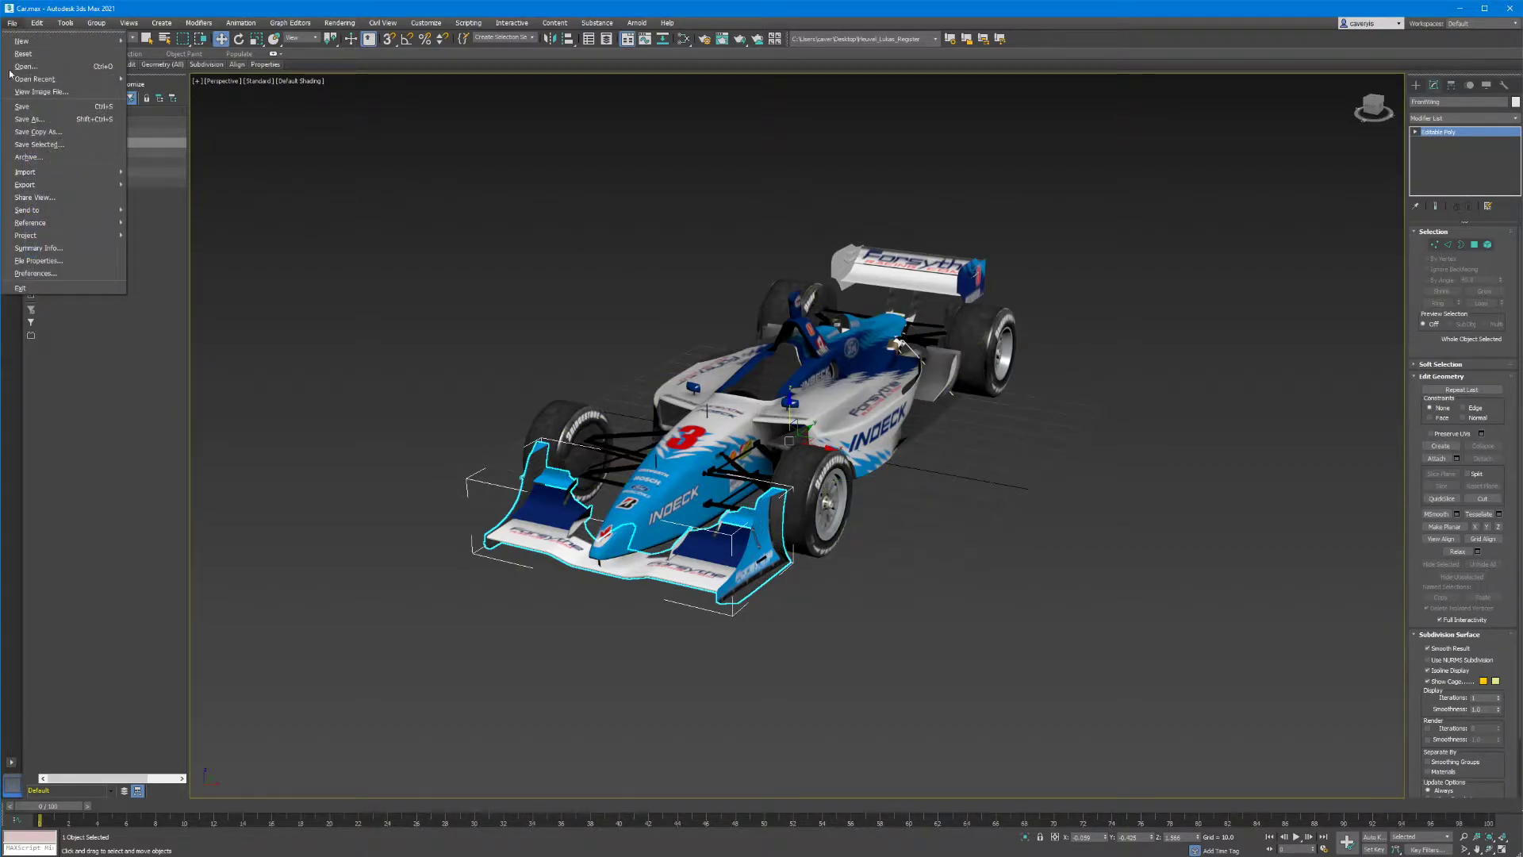
mouse_move(47, 184)
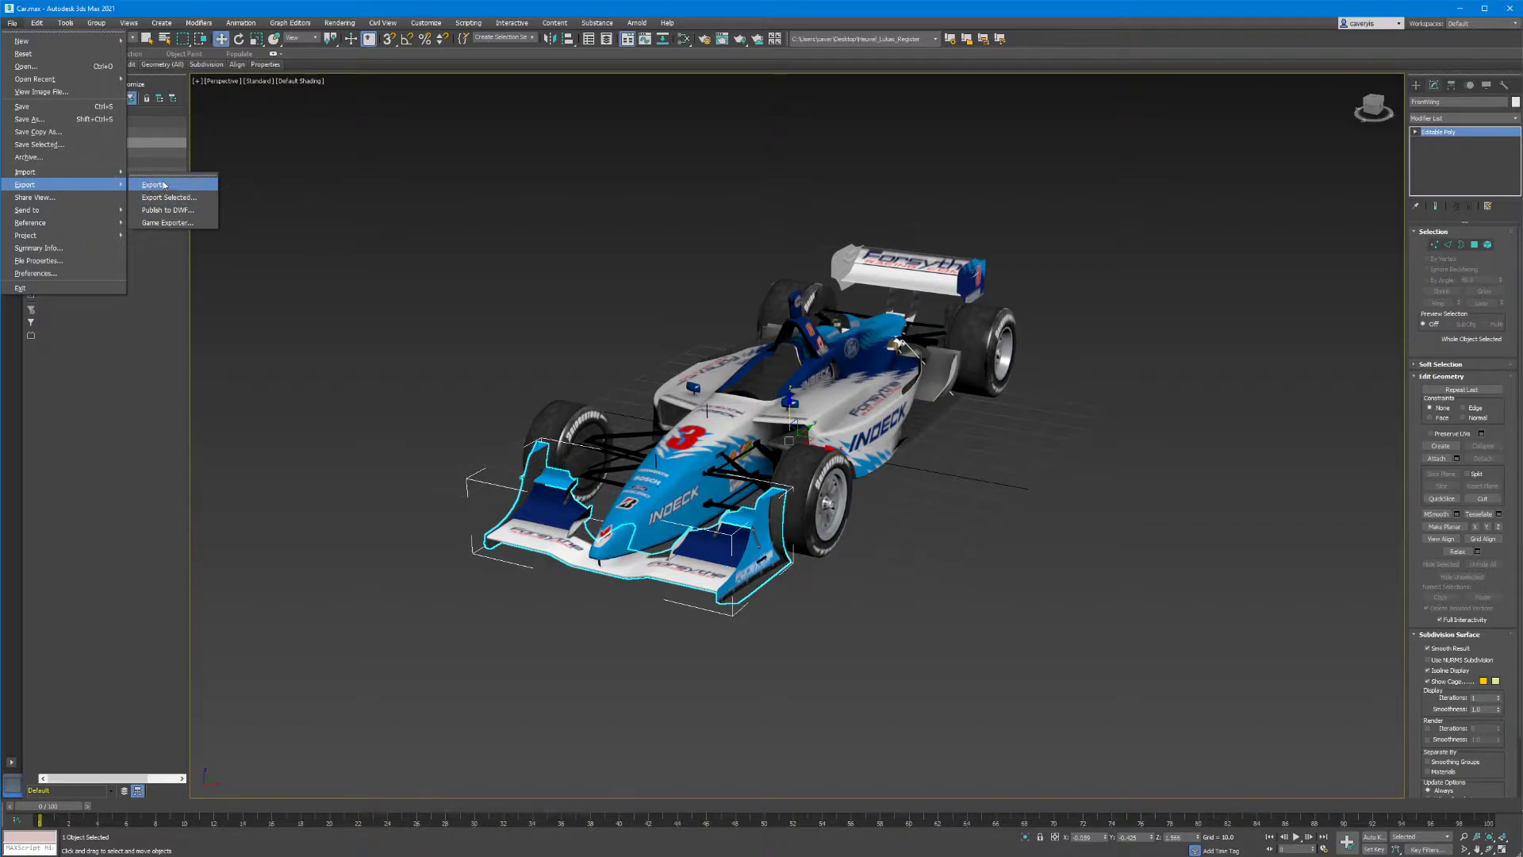
click(154, 185)
drag(233, 27, 464, 105)
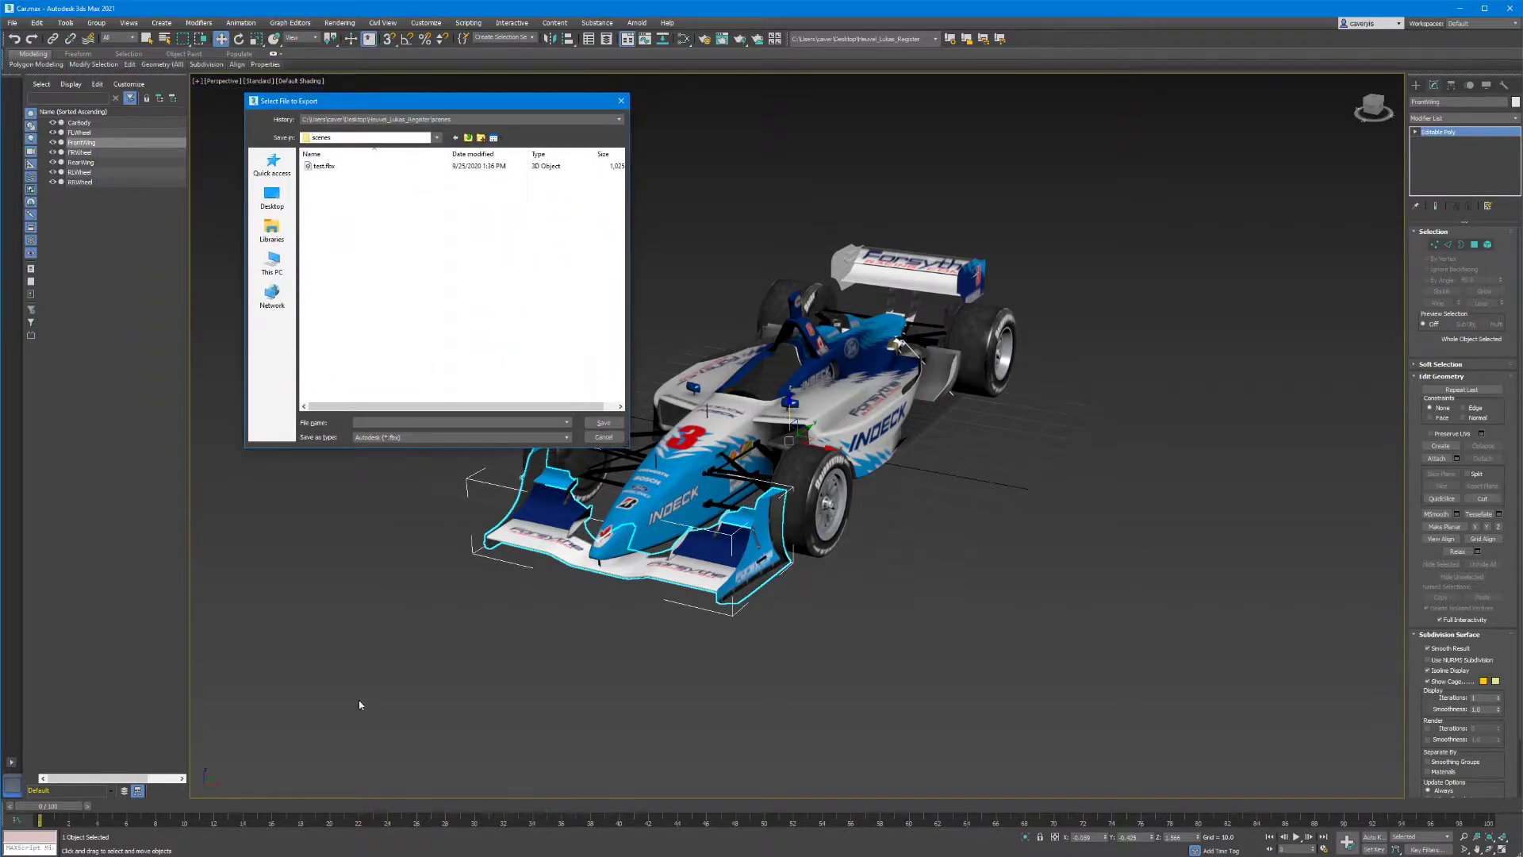
click(366, 440)
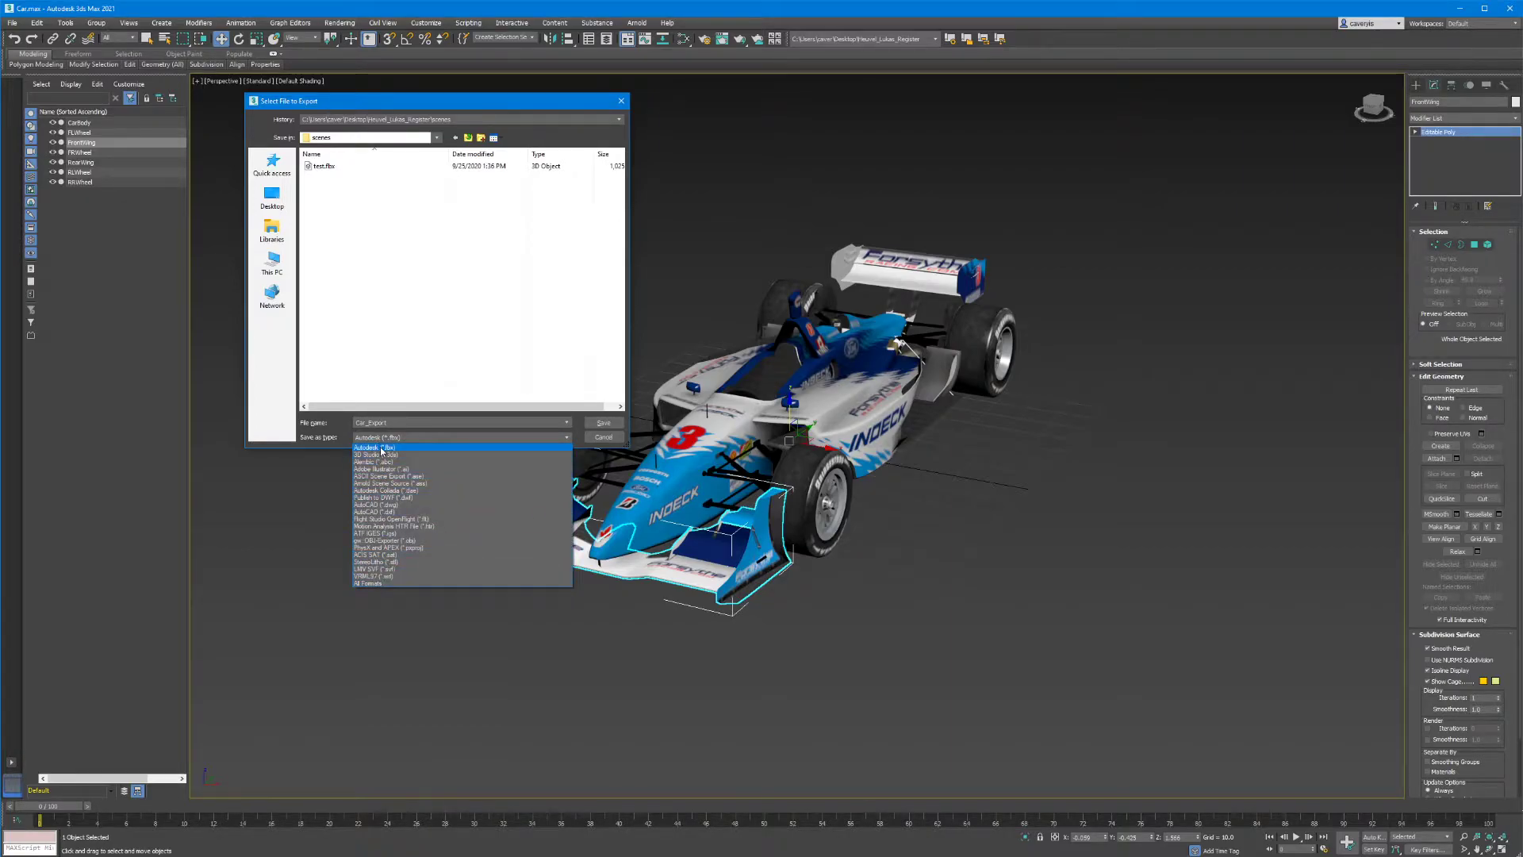
click(379, 448)
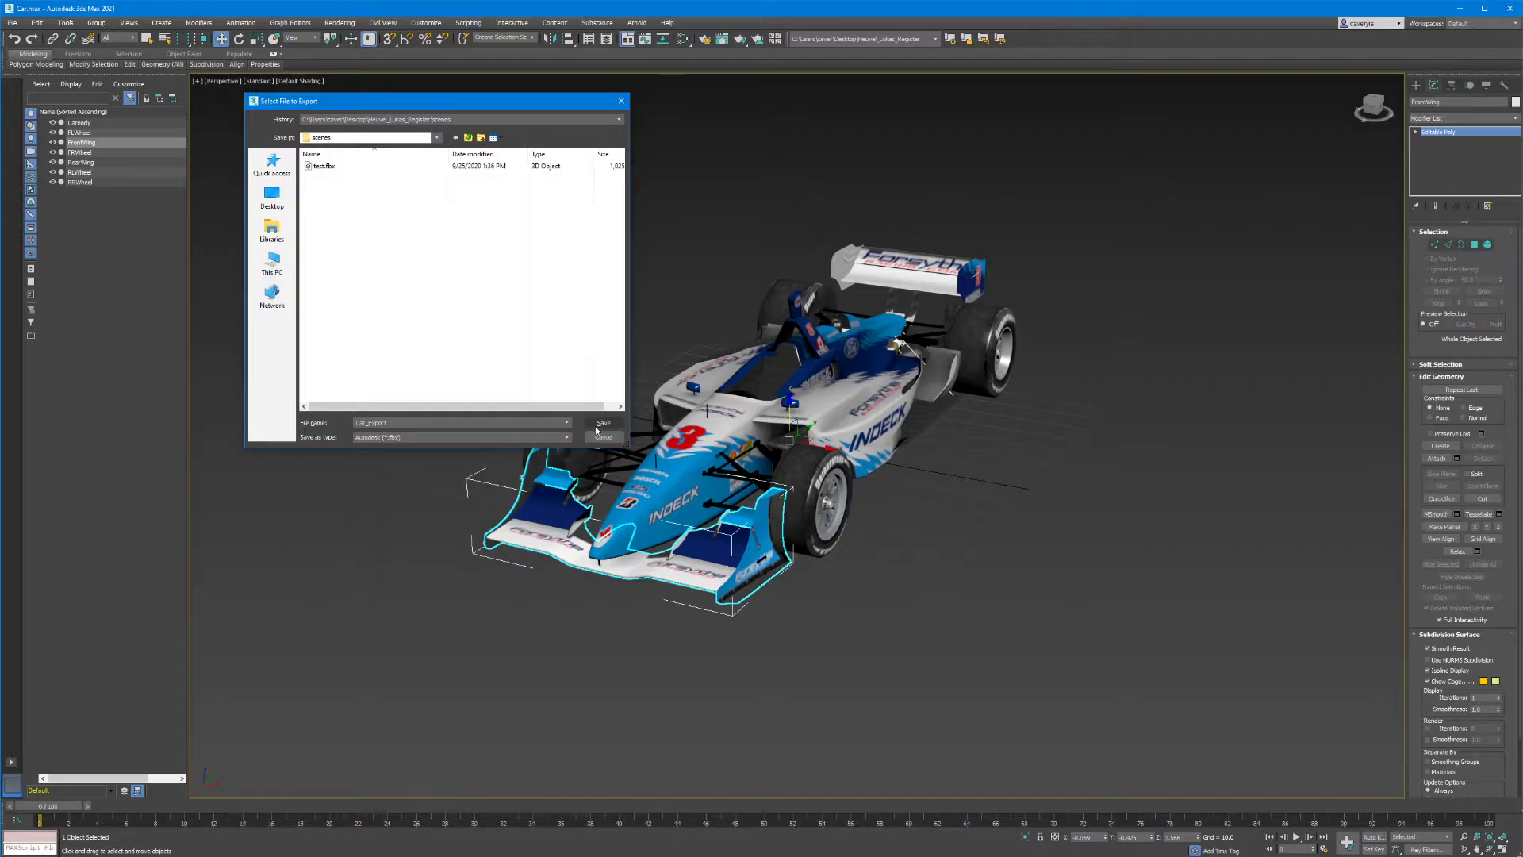
- Save the export into the scenes folder of Maya Project Setup Example in Downloads
click(436, 138)
drag(440, 225, 446, 130)
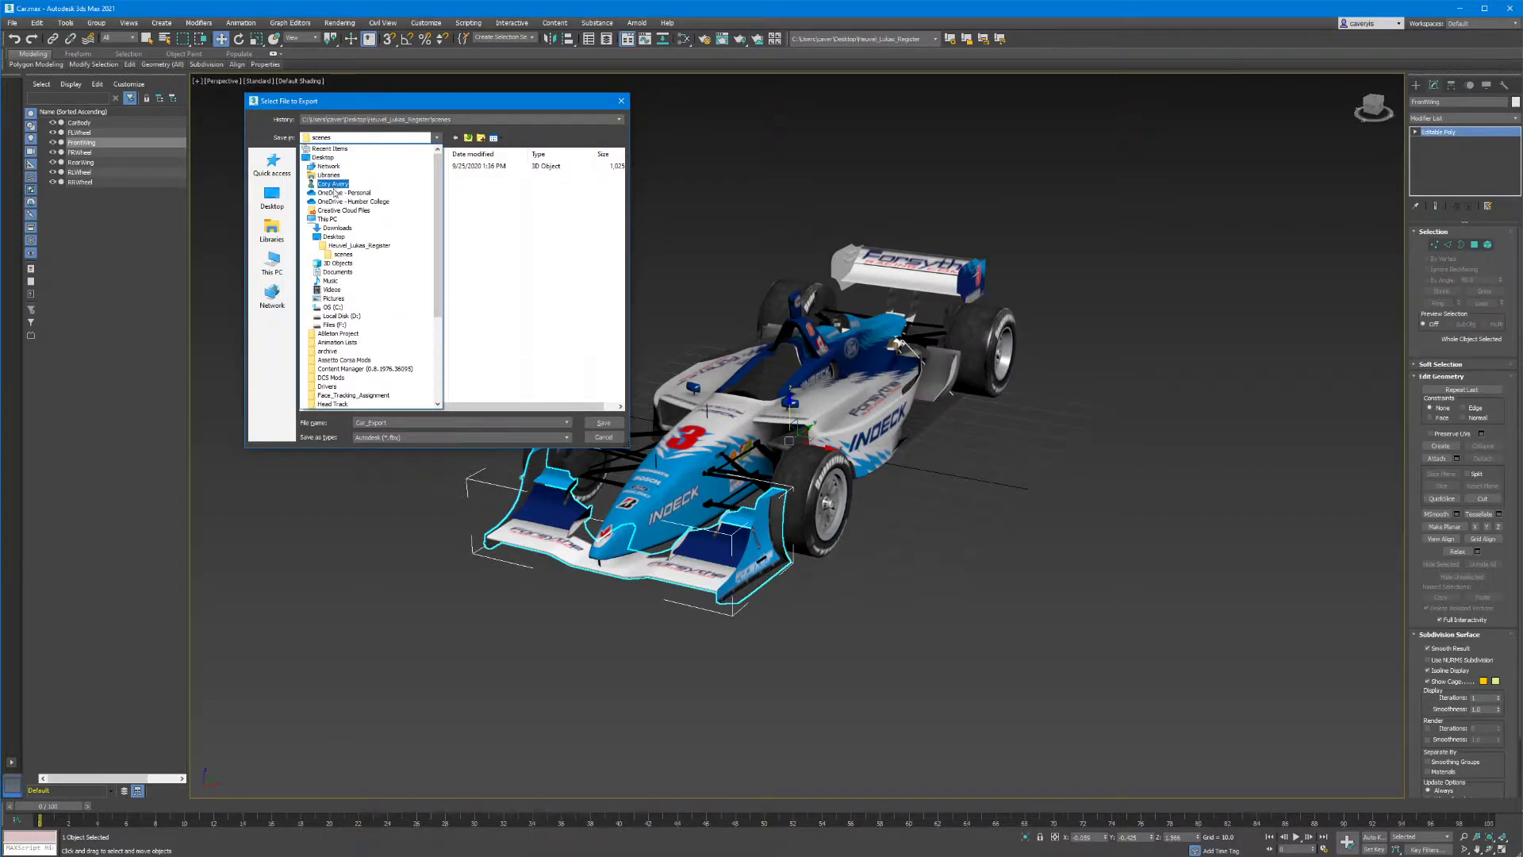
click(337, 227)
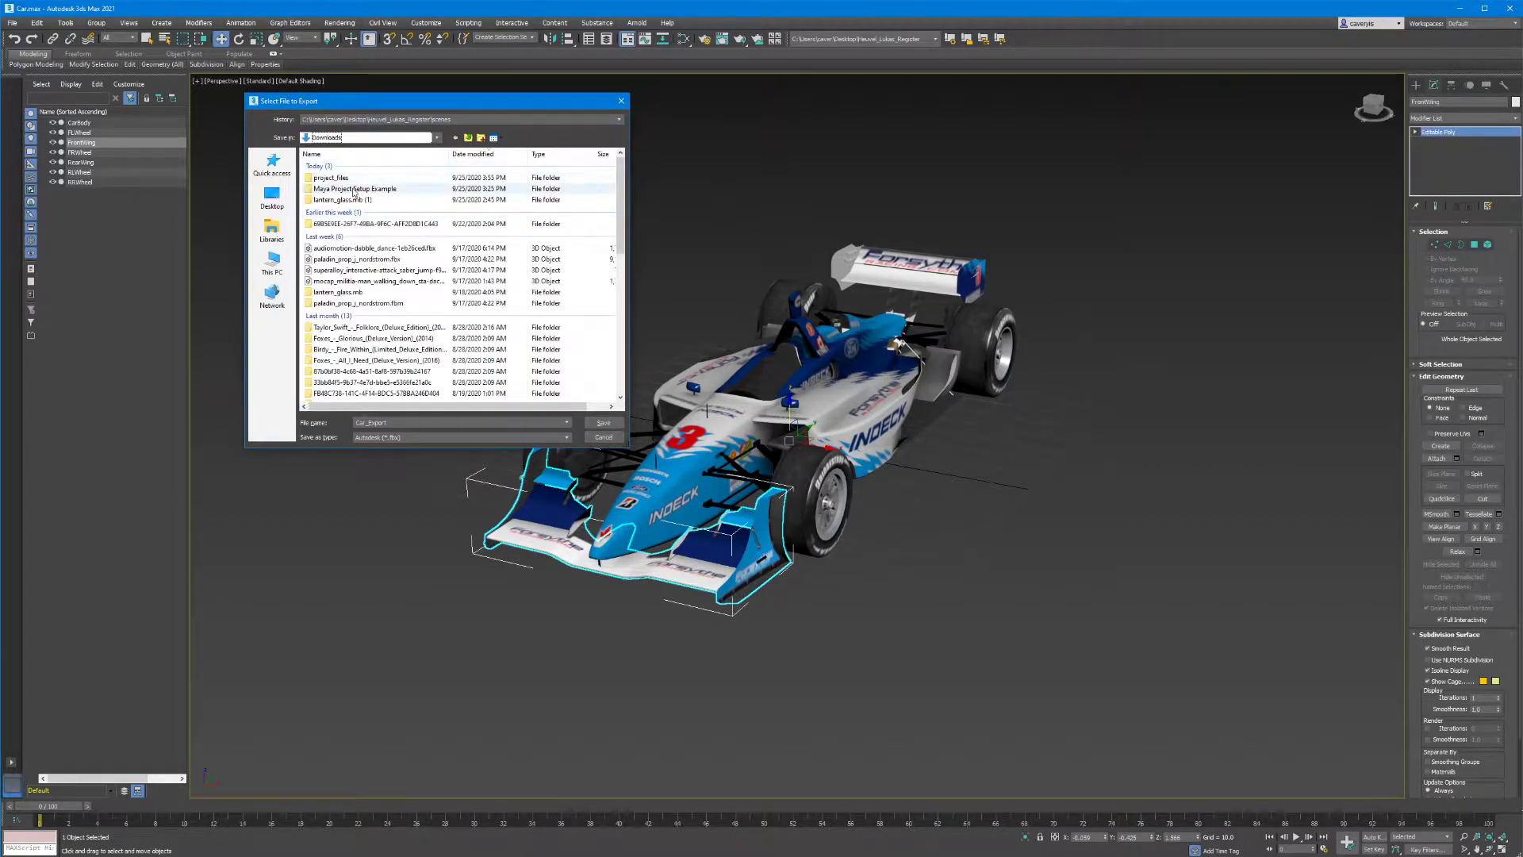
double_click(355, 190)
double_click(322, 260)
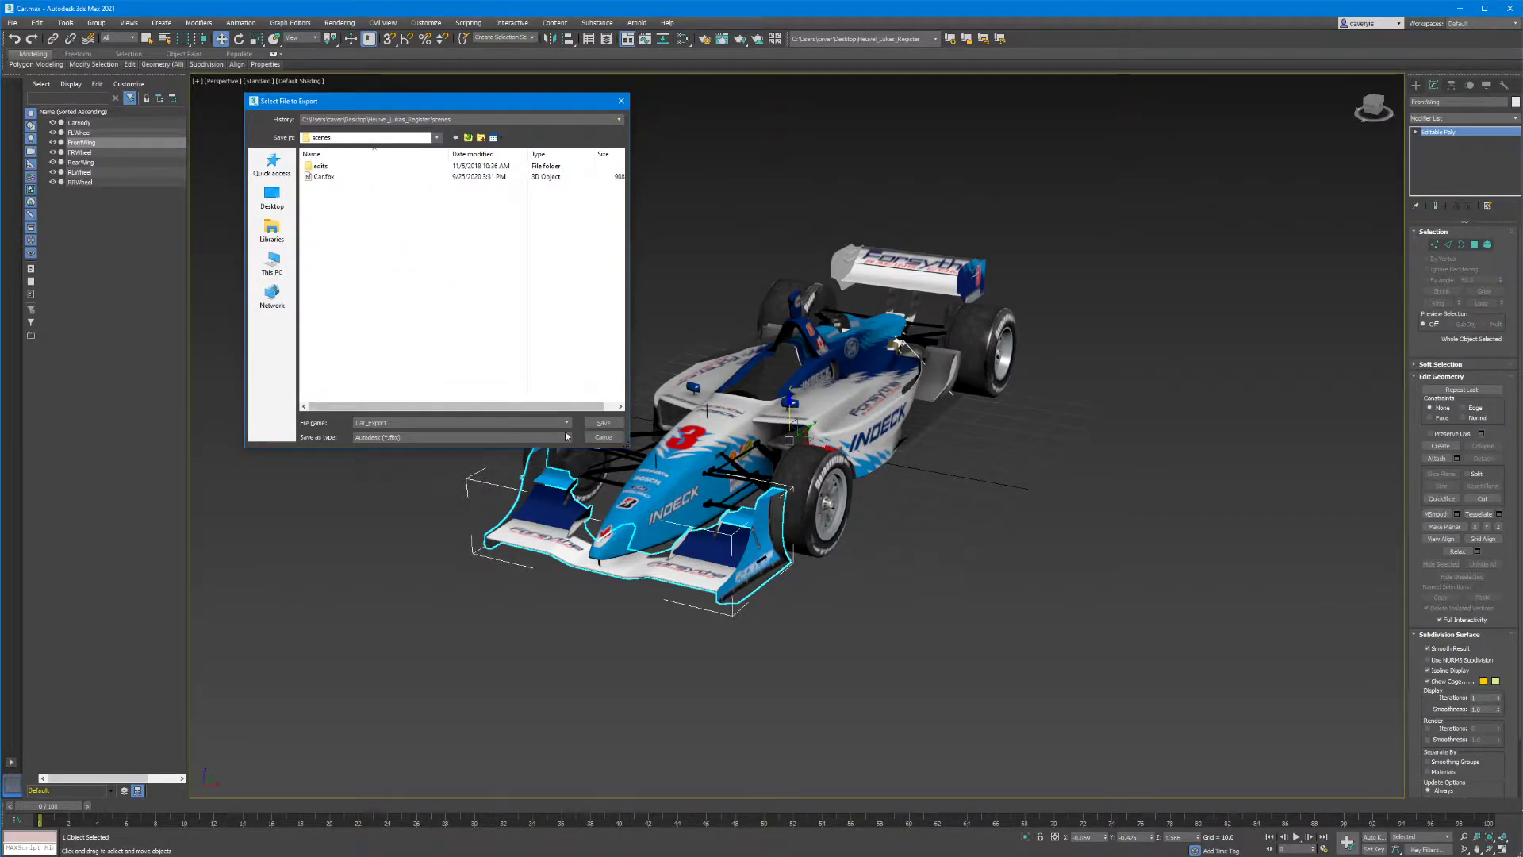
click(603, 422)
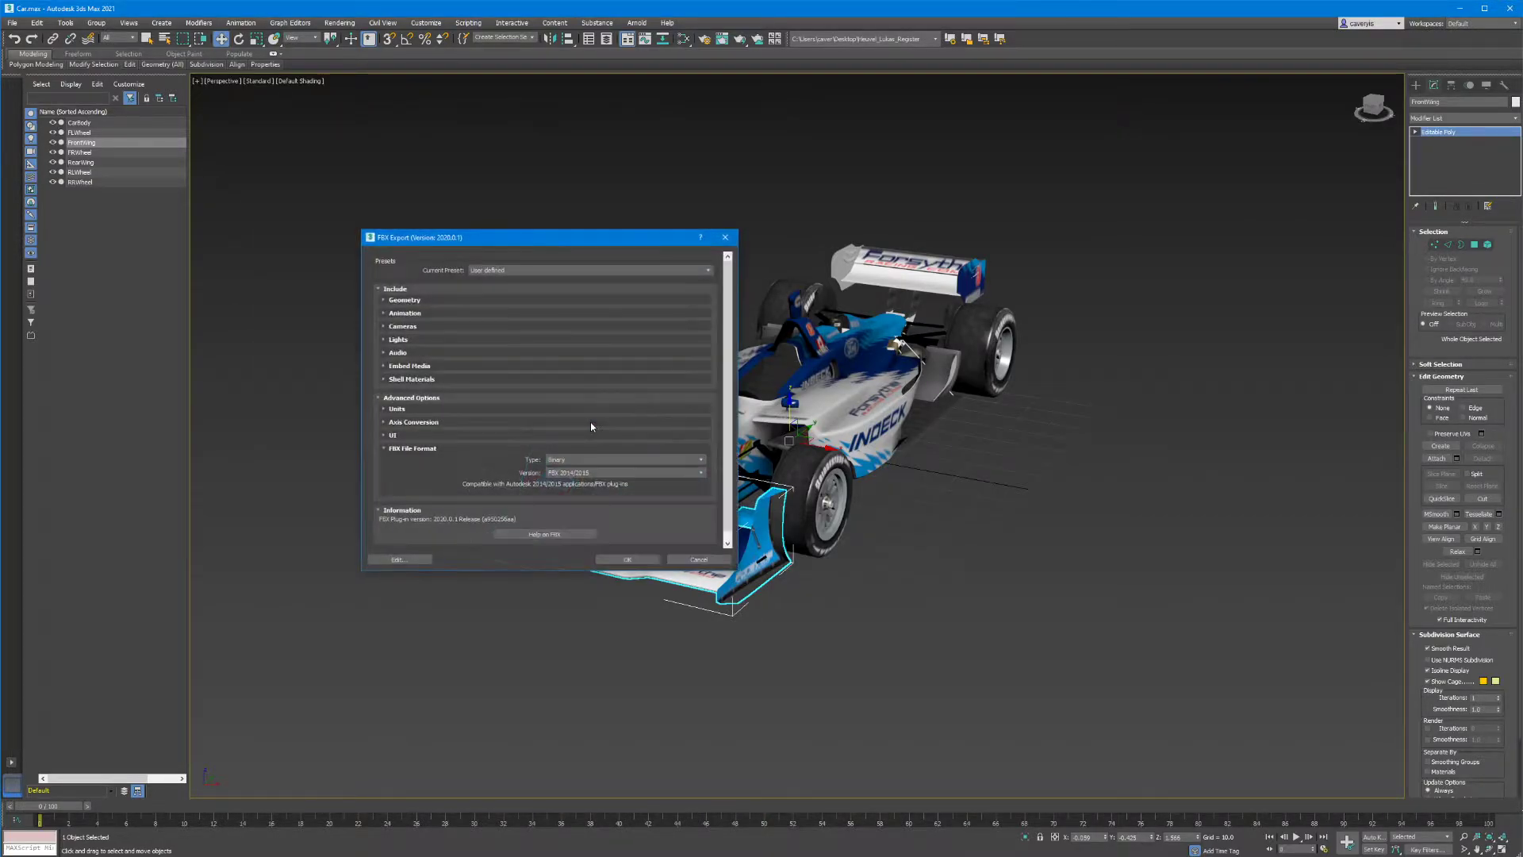
- Set the FBX file format version to FBX 2020 in the export options and complete the export
click(383, 449)
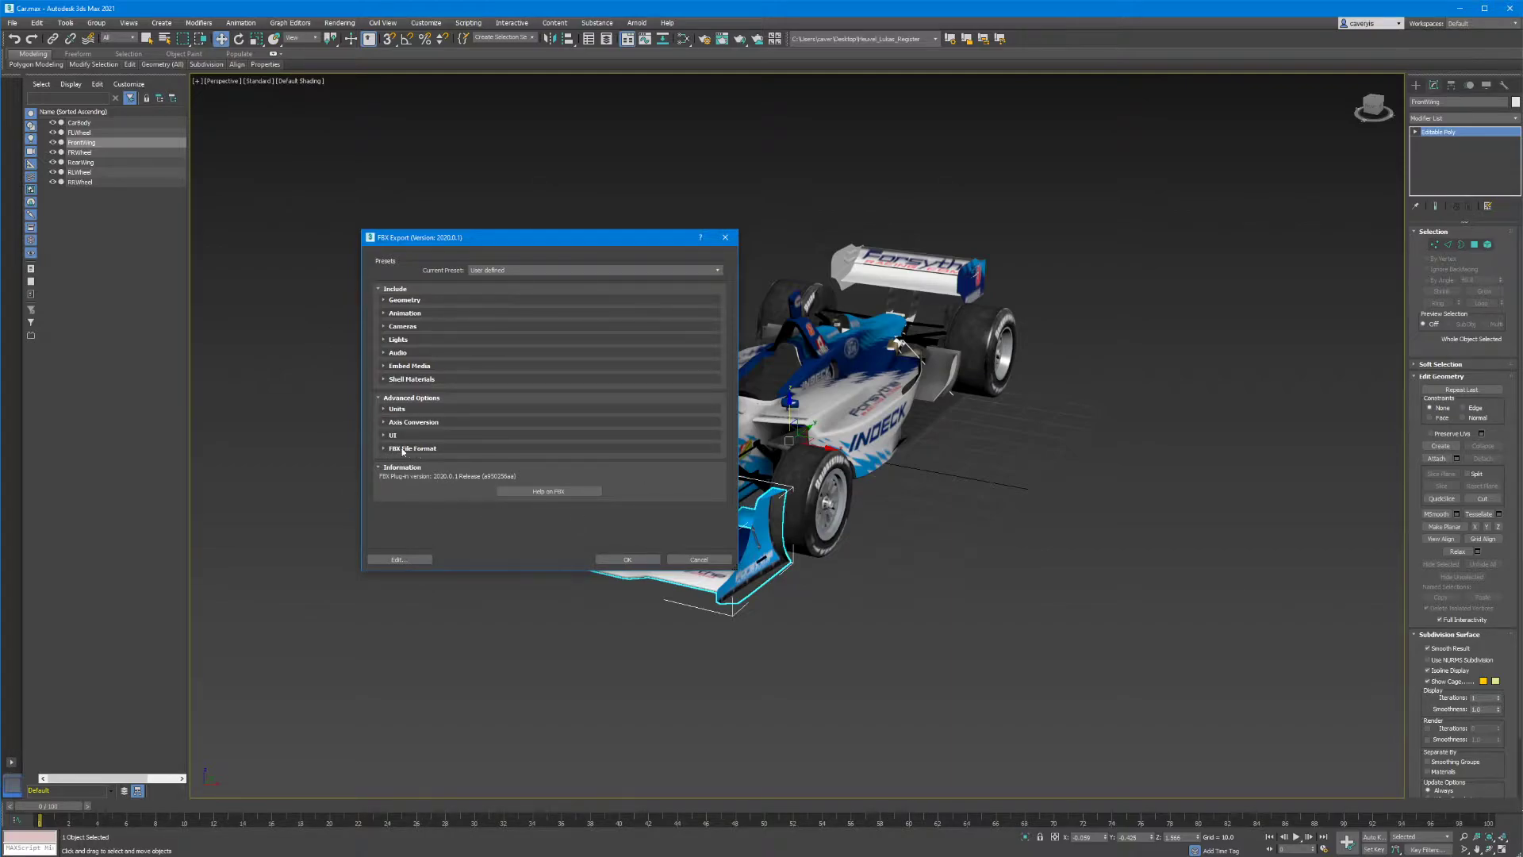
click(379, 398)
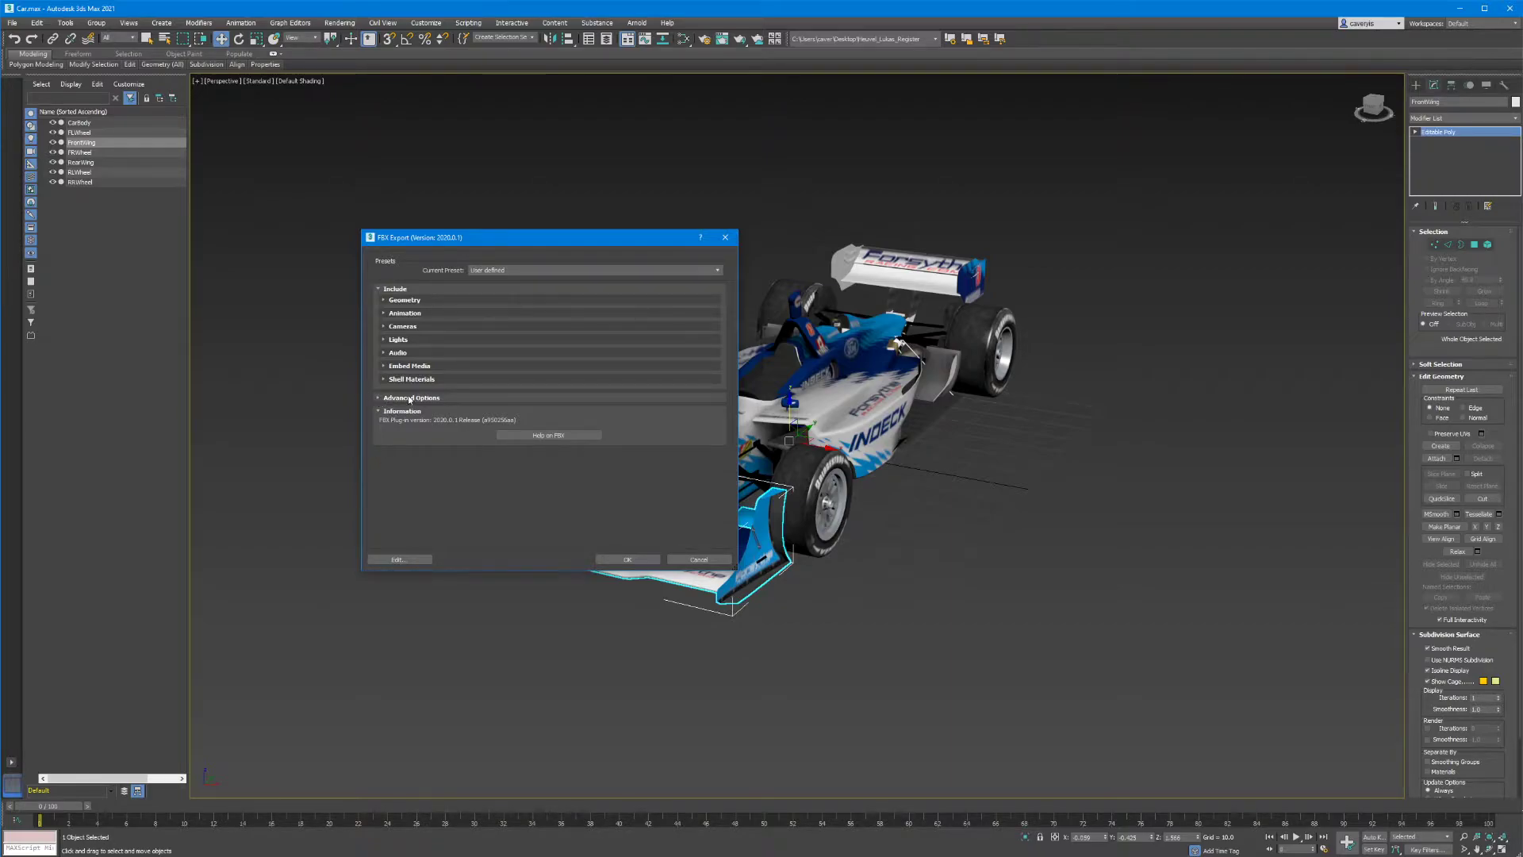
click(379, 398)
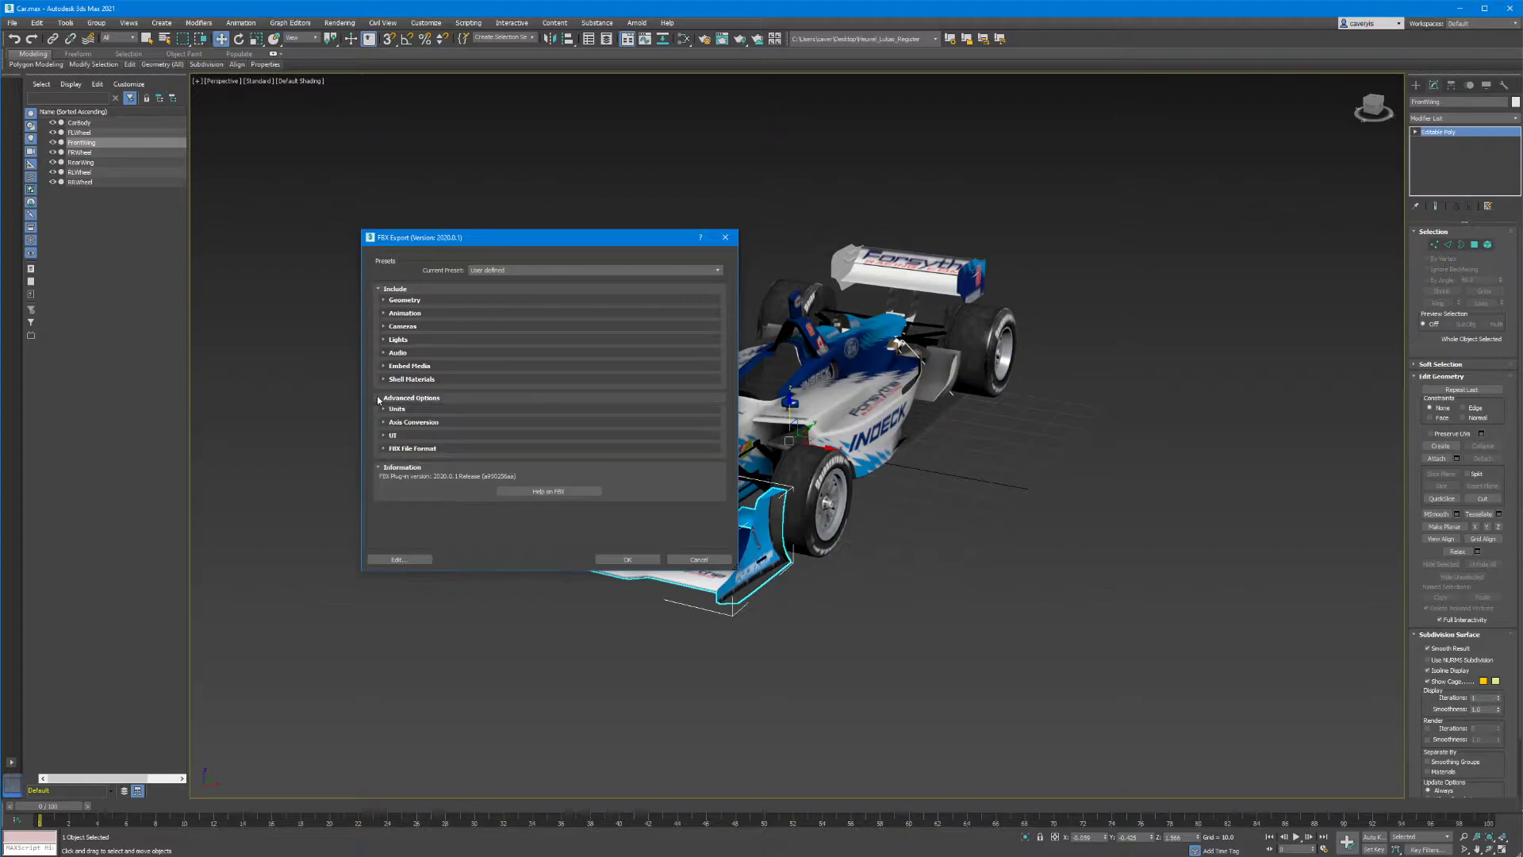
click(384, 449)
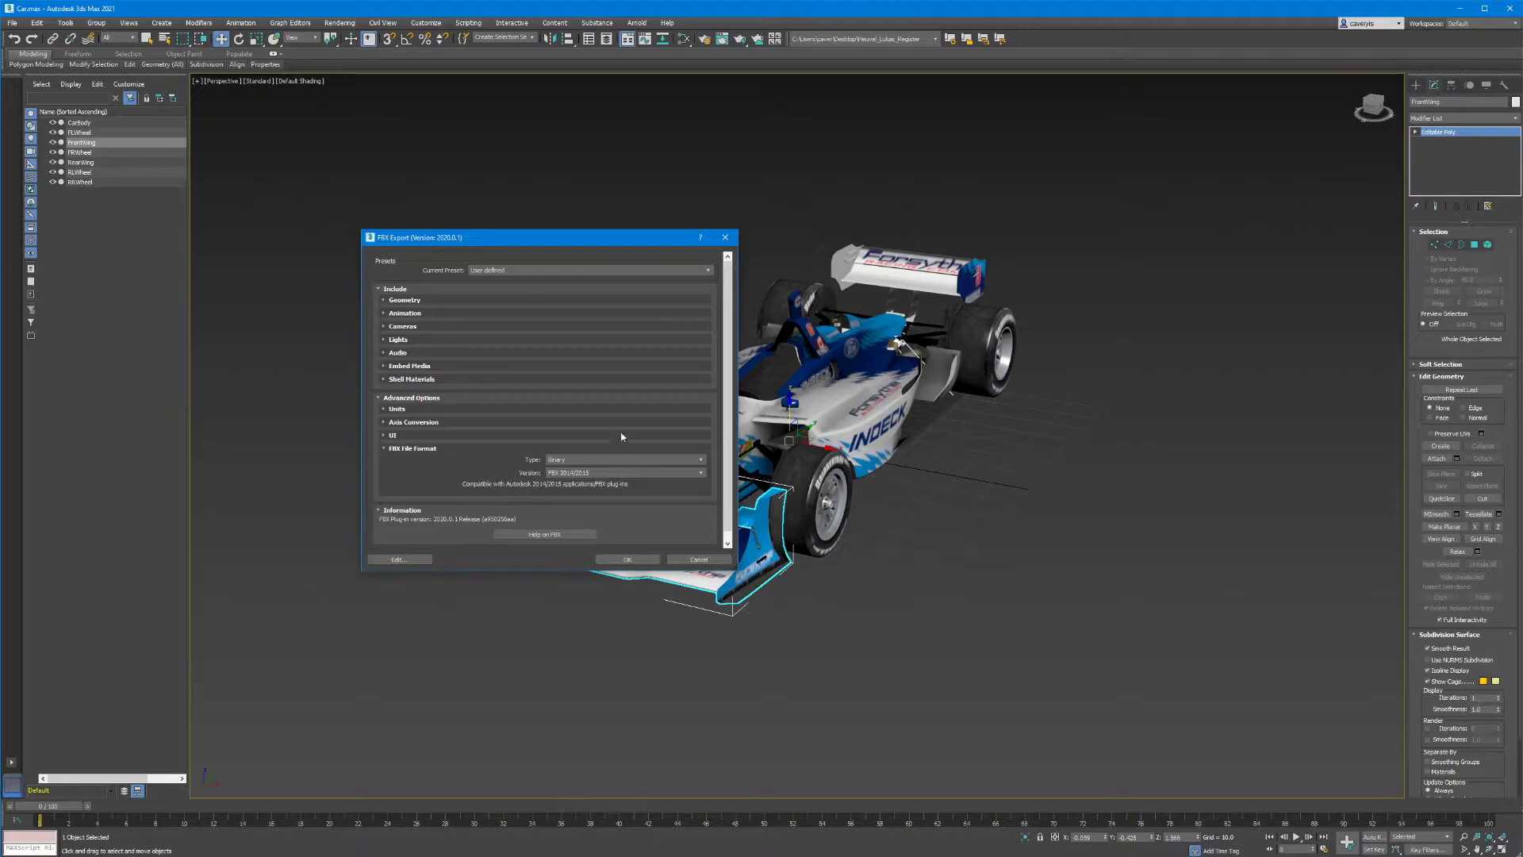
click(573, 473)
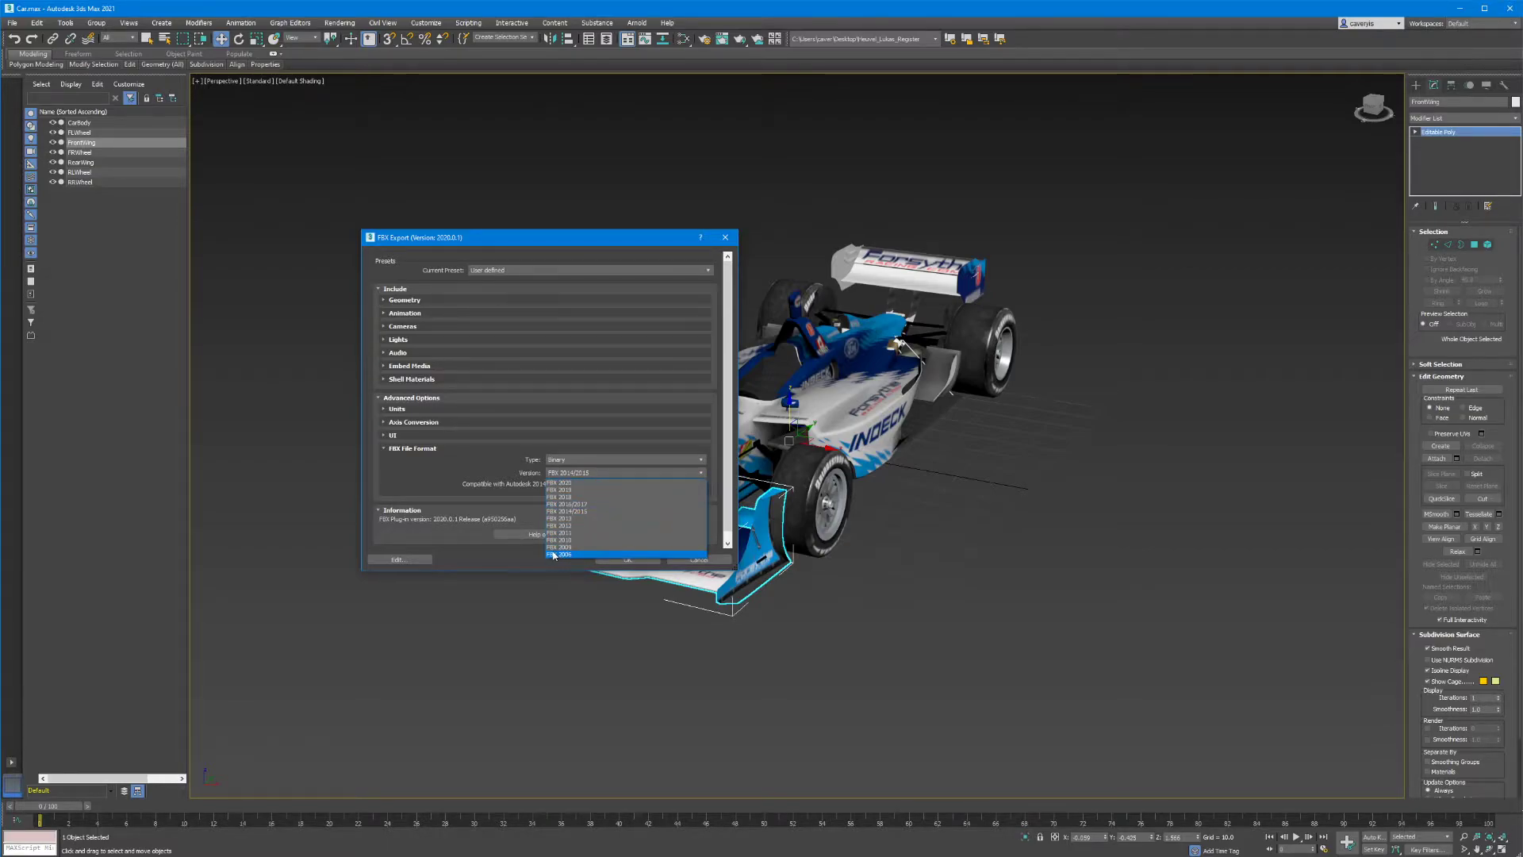
click(562, 483)
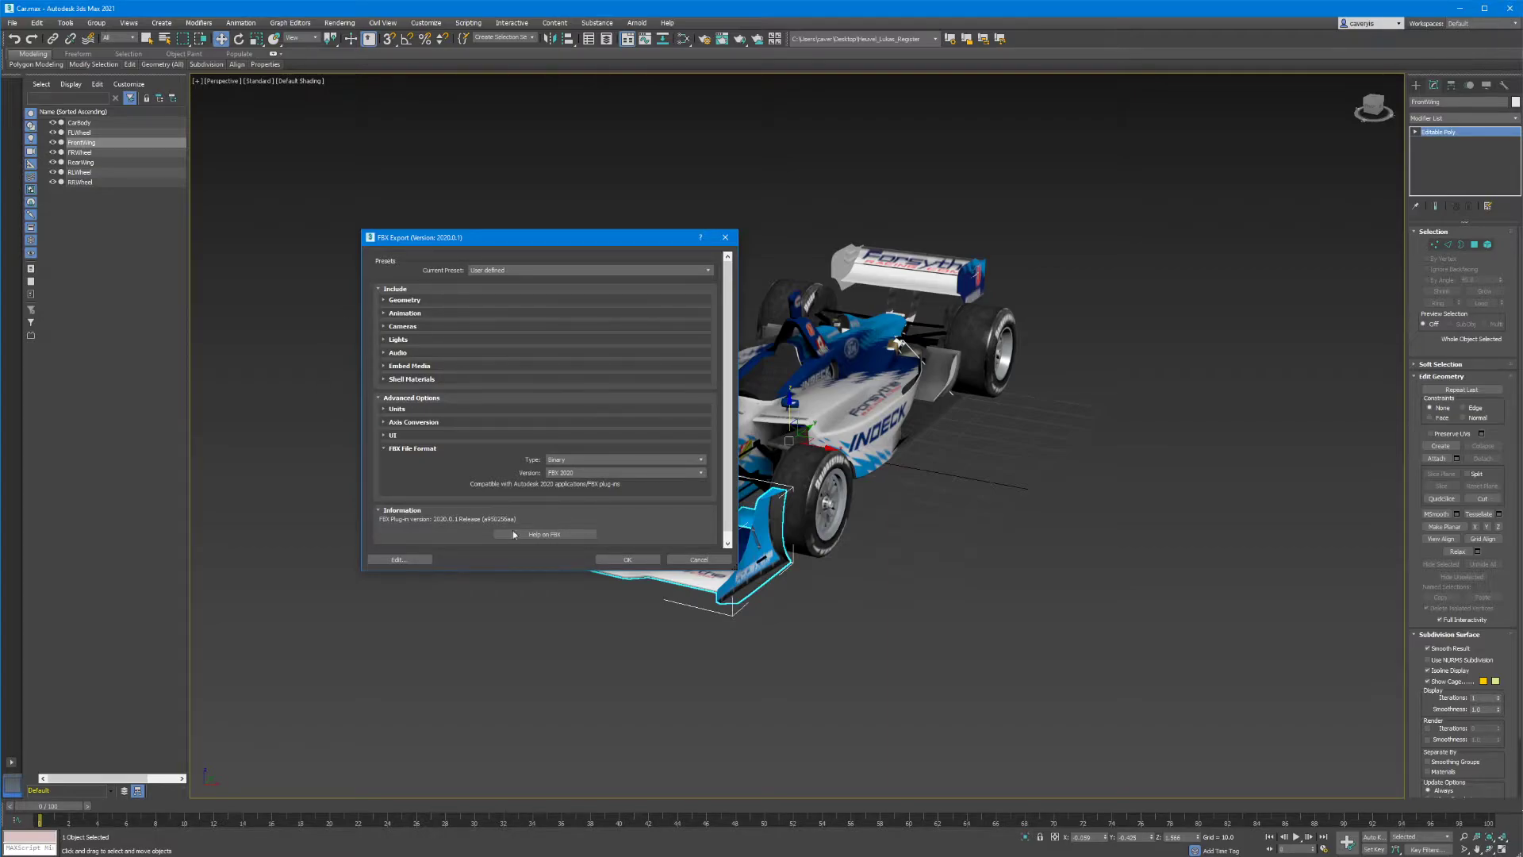
click(626, 560)
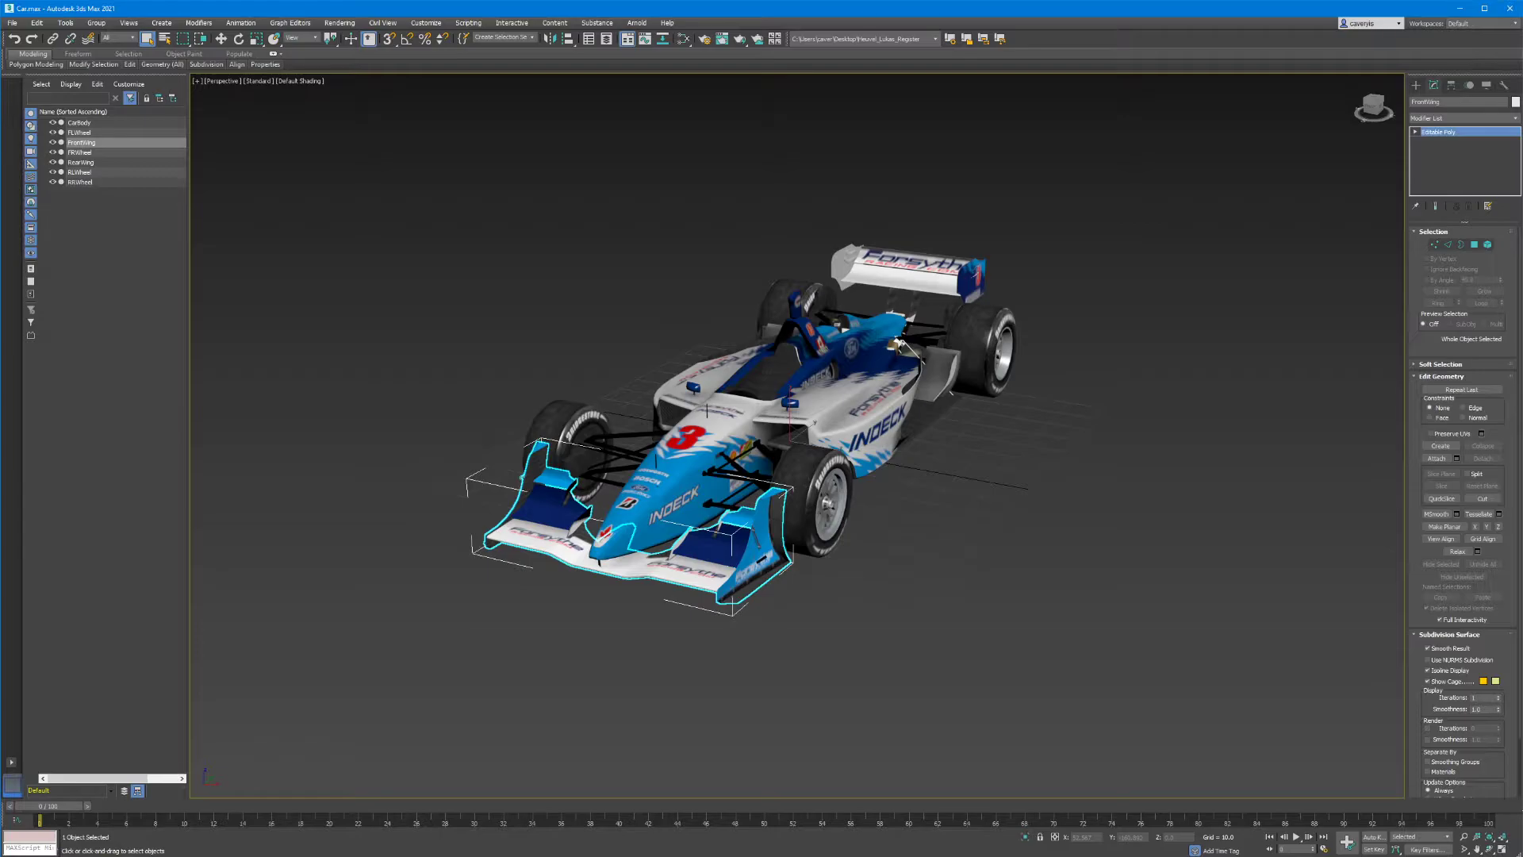
- Switch to Maya, start a new scene without saving the current one, and expand its window over the whole screen
click(416, 841)
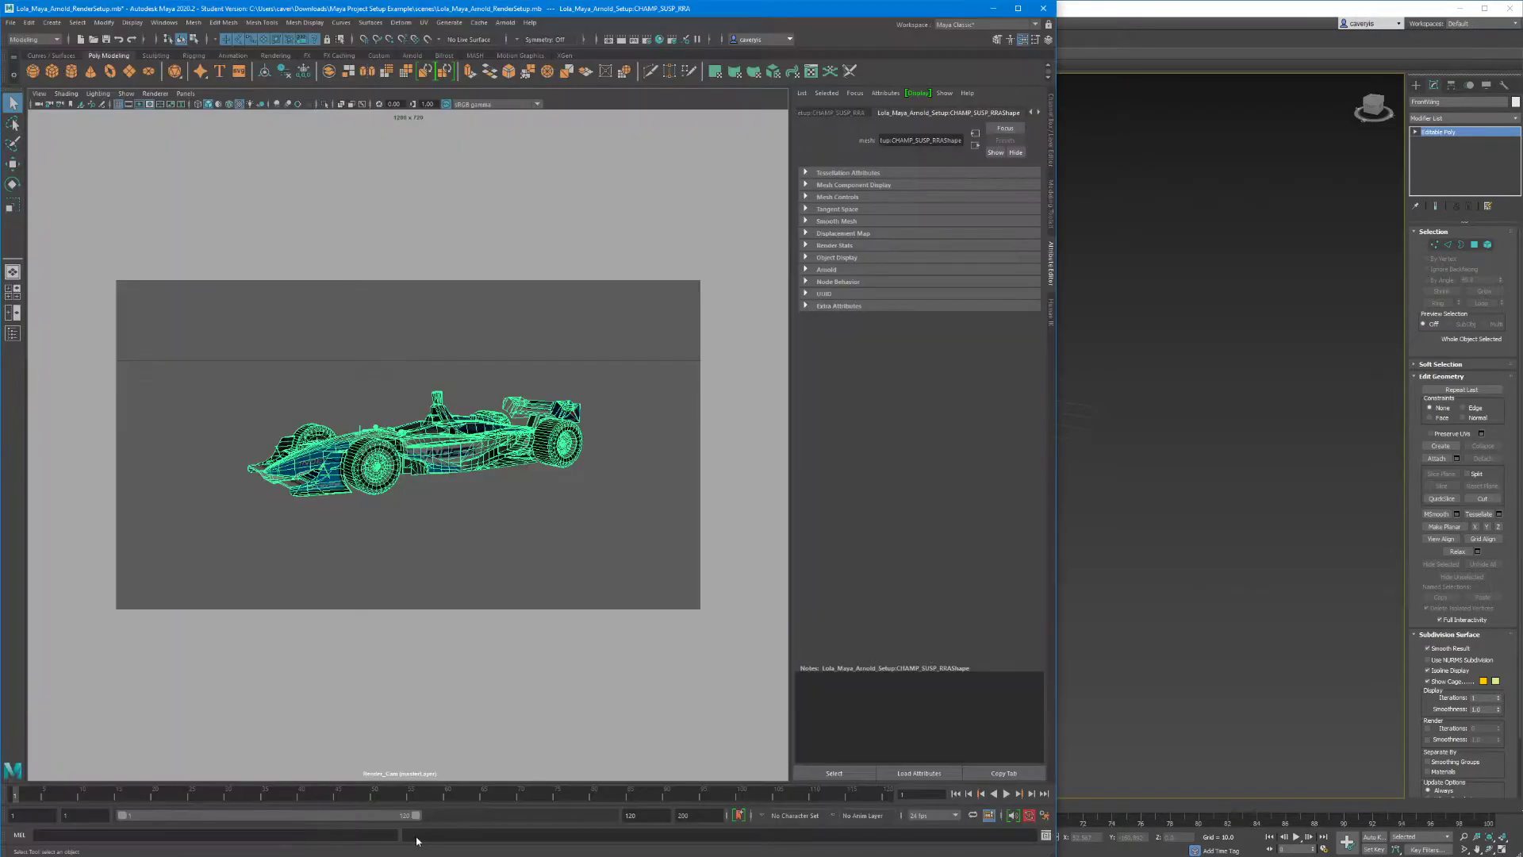
click(11, 23)
click(25, 49)
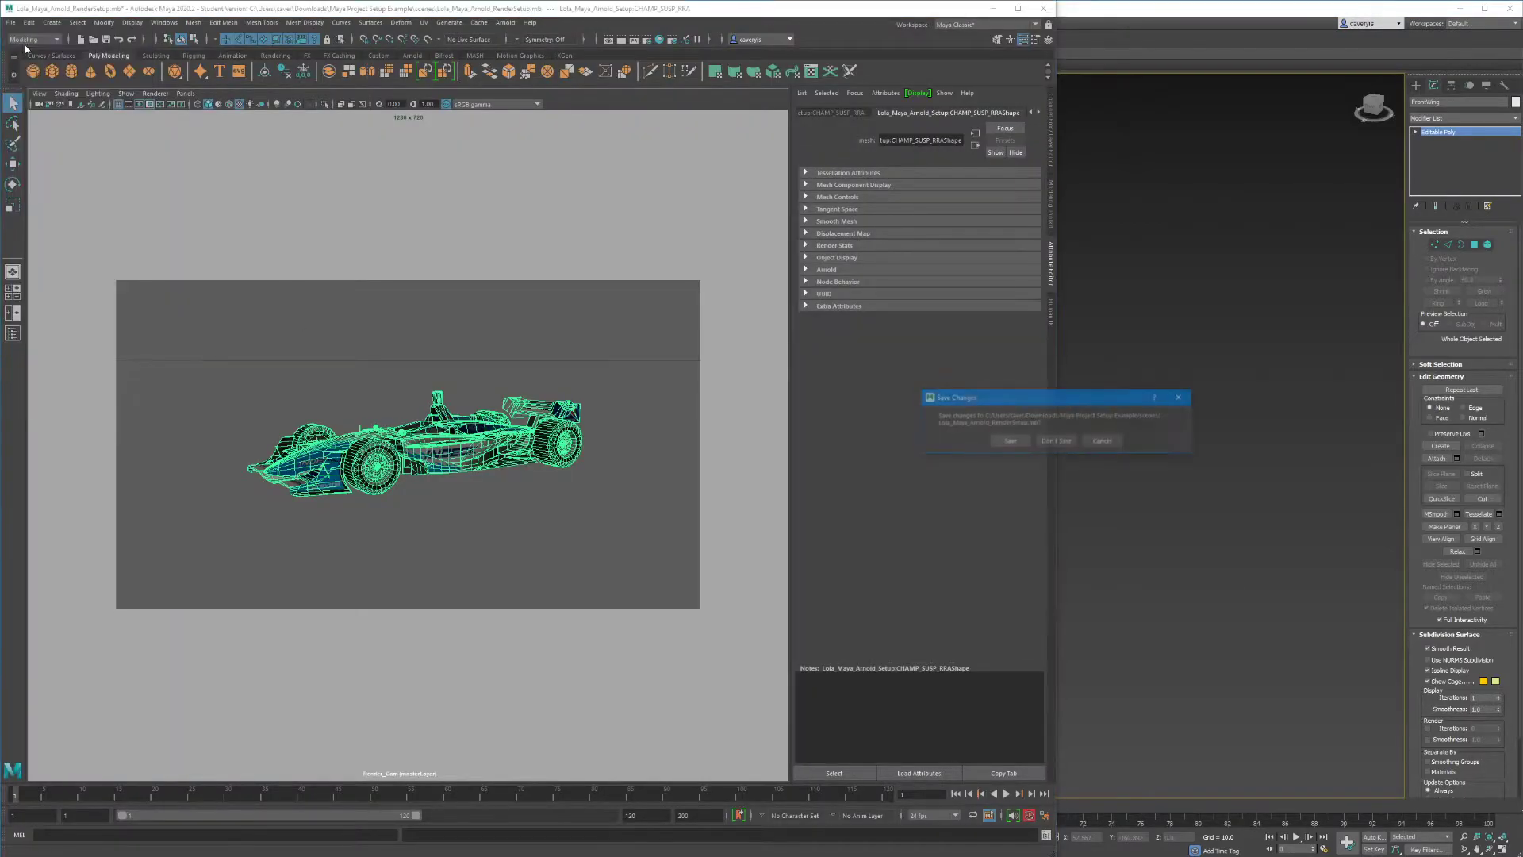
click(1057, 441)
drag(1059, 407, 1522, 400)
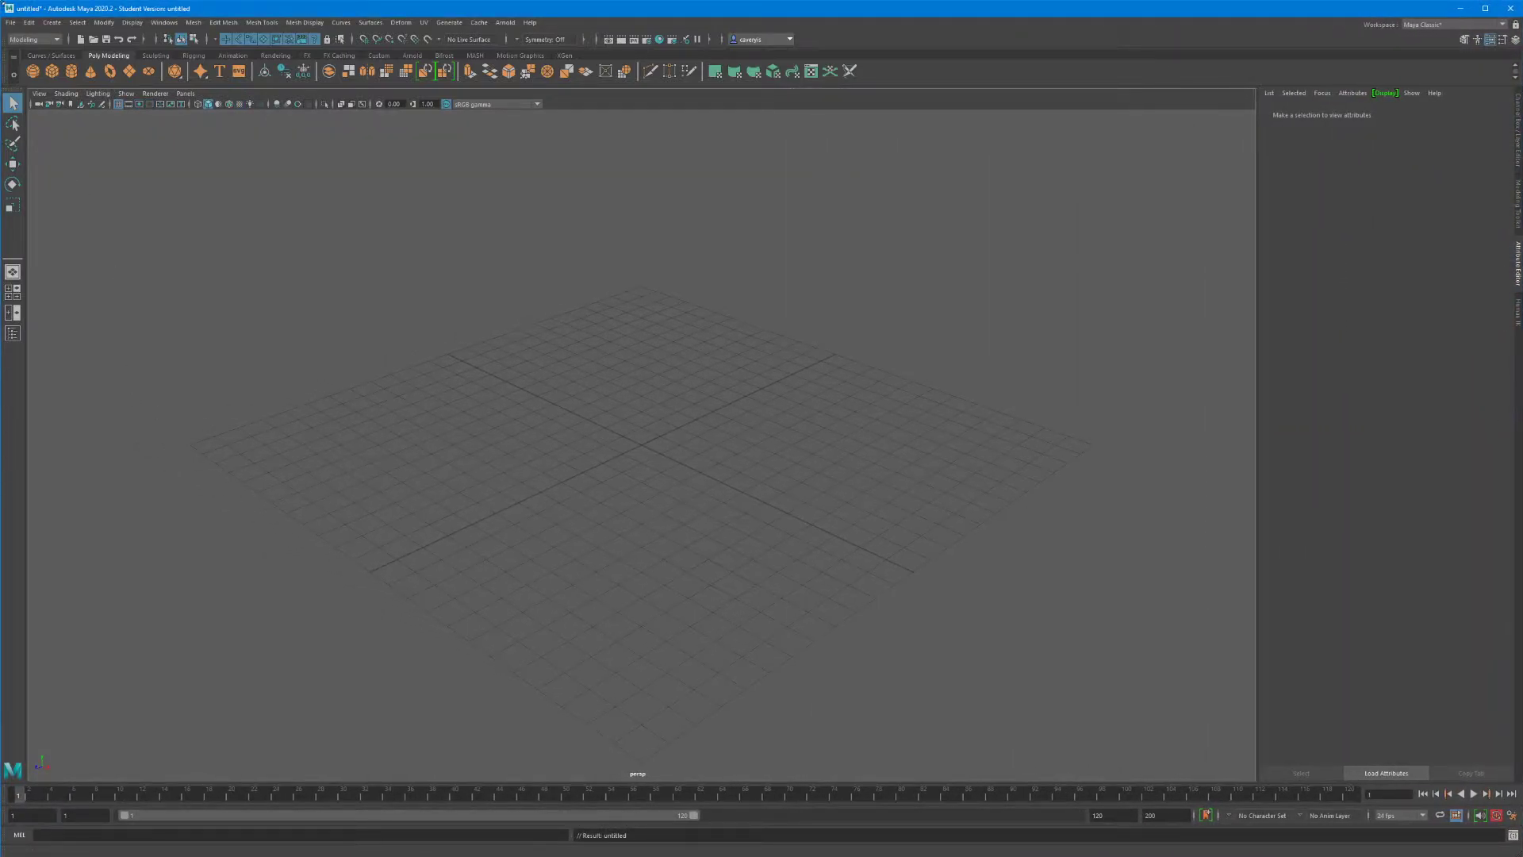
- Open Car_Export.fbx from the project's scenes folder with the file type set to All Files, discarding the untitled scene
click(12, 23)
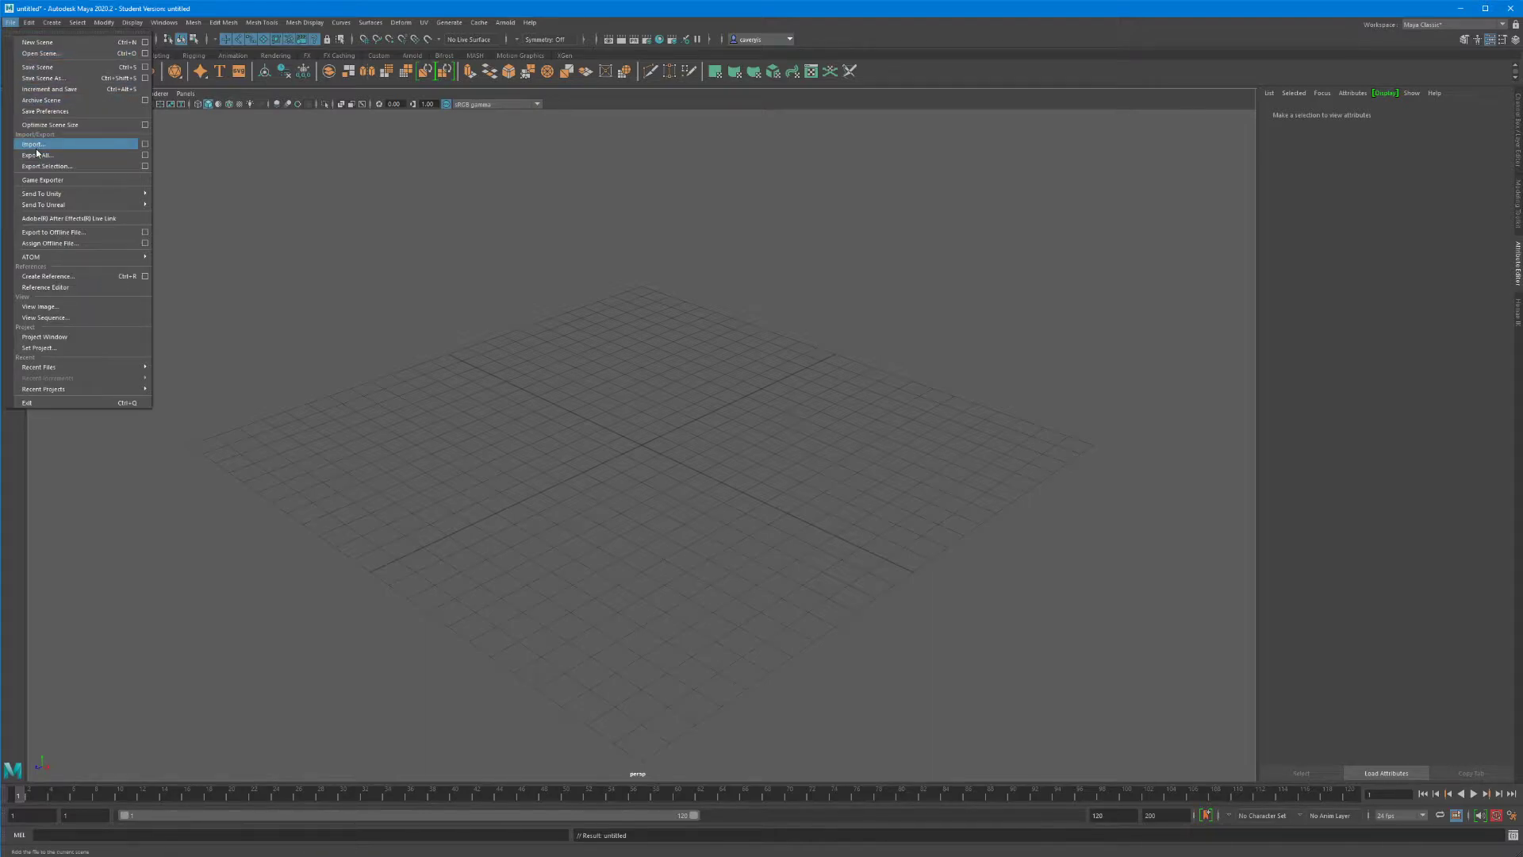
click(41, 54)
click(287, 490)
click(290, 503)
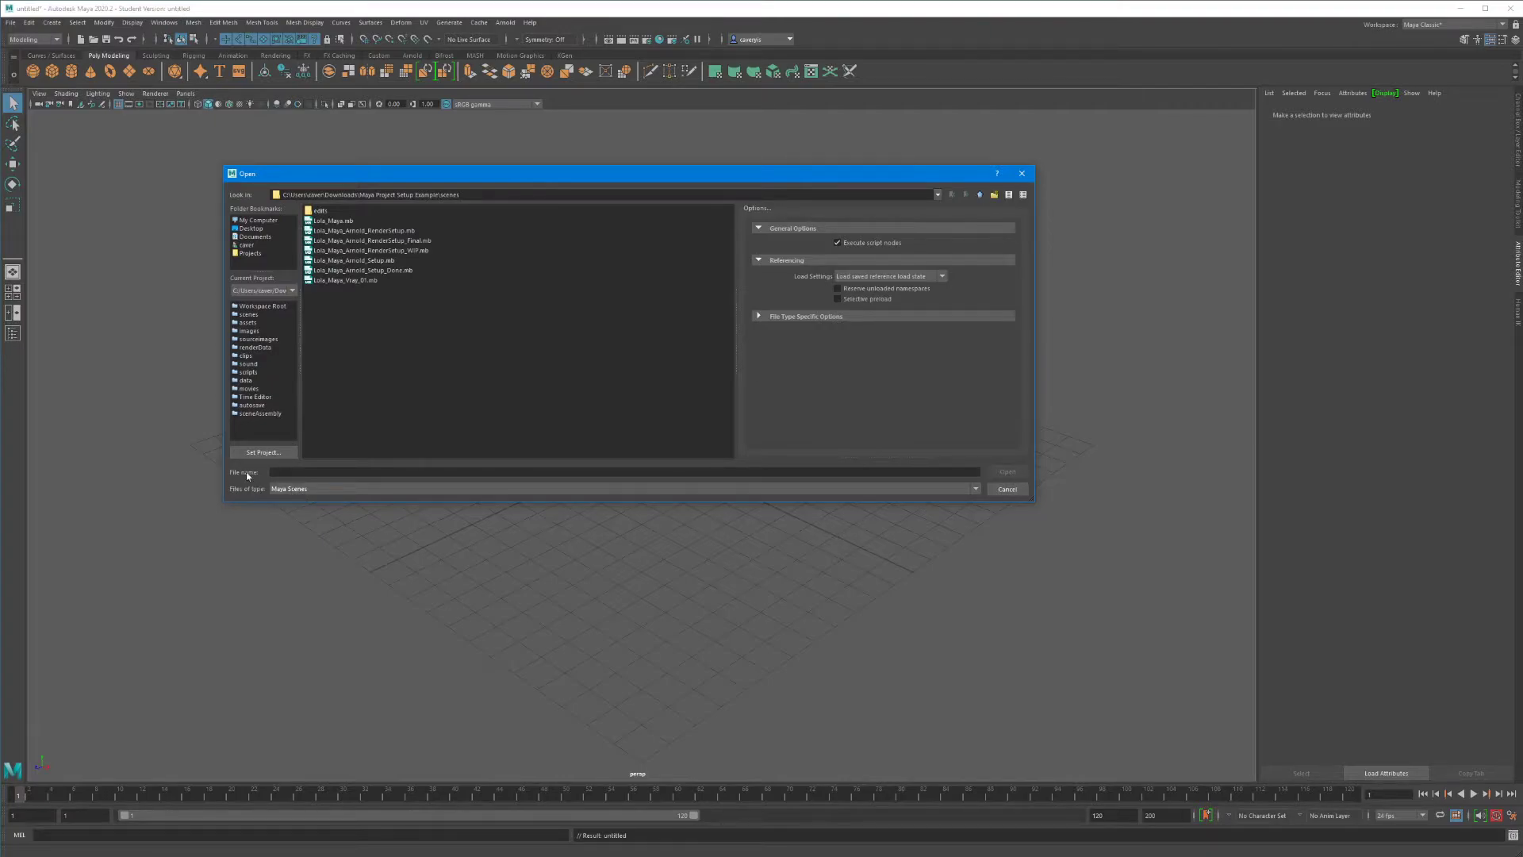
click(289, 490)
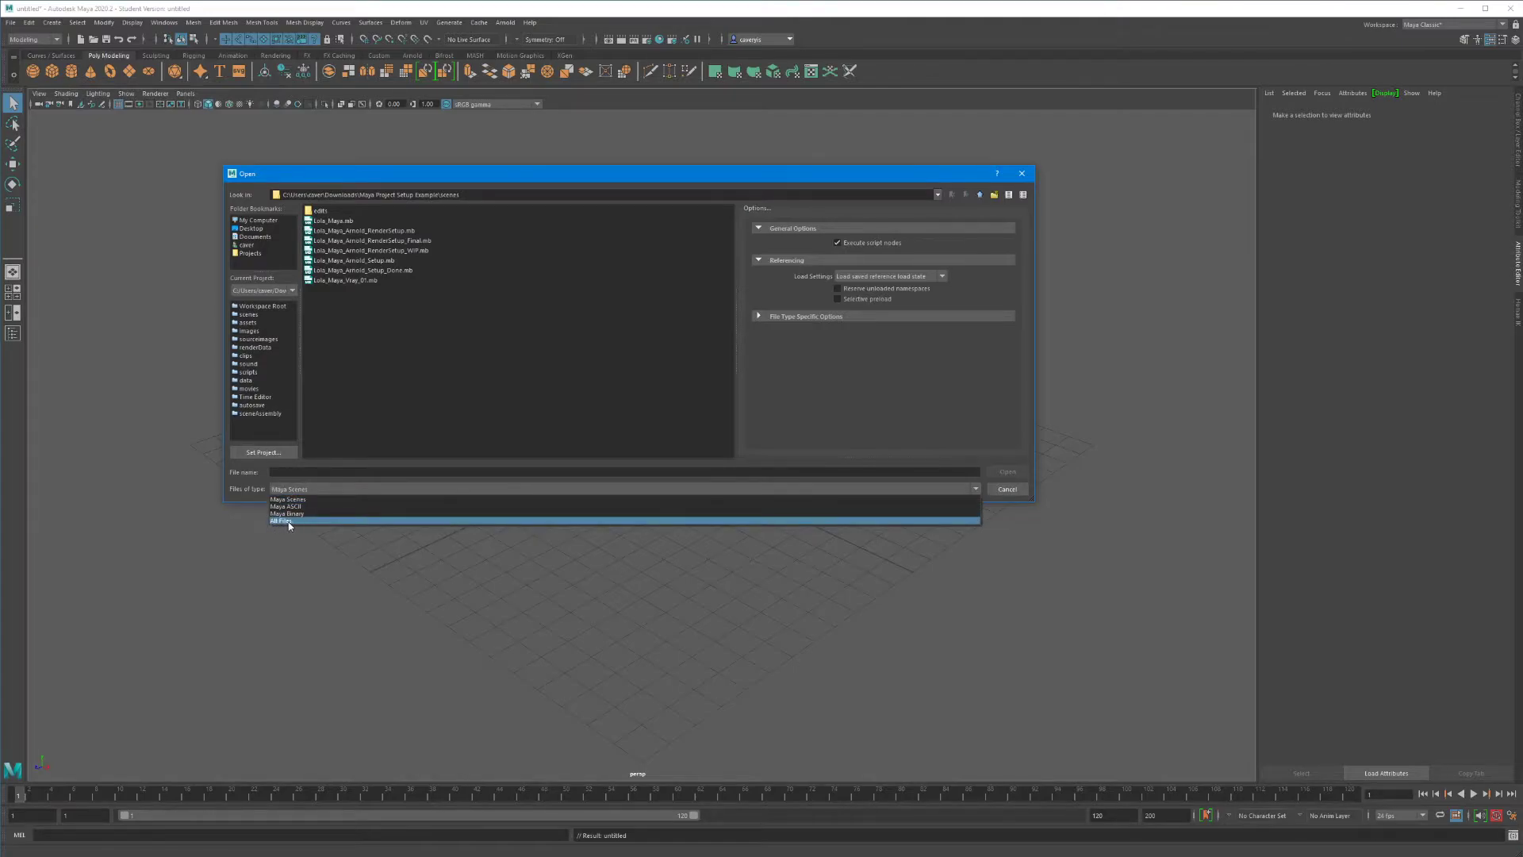
click(282, 520)
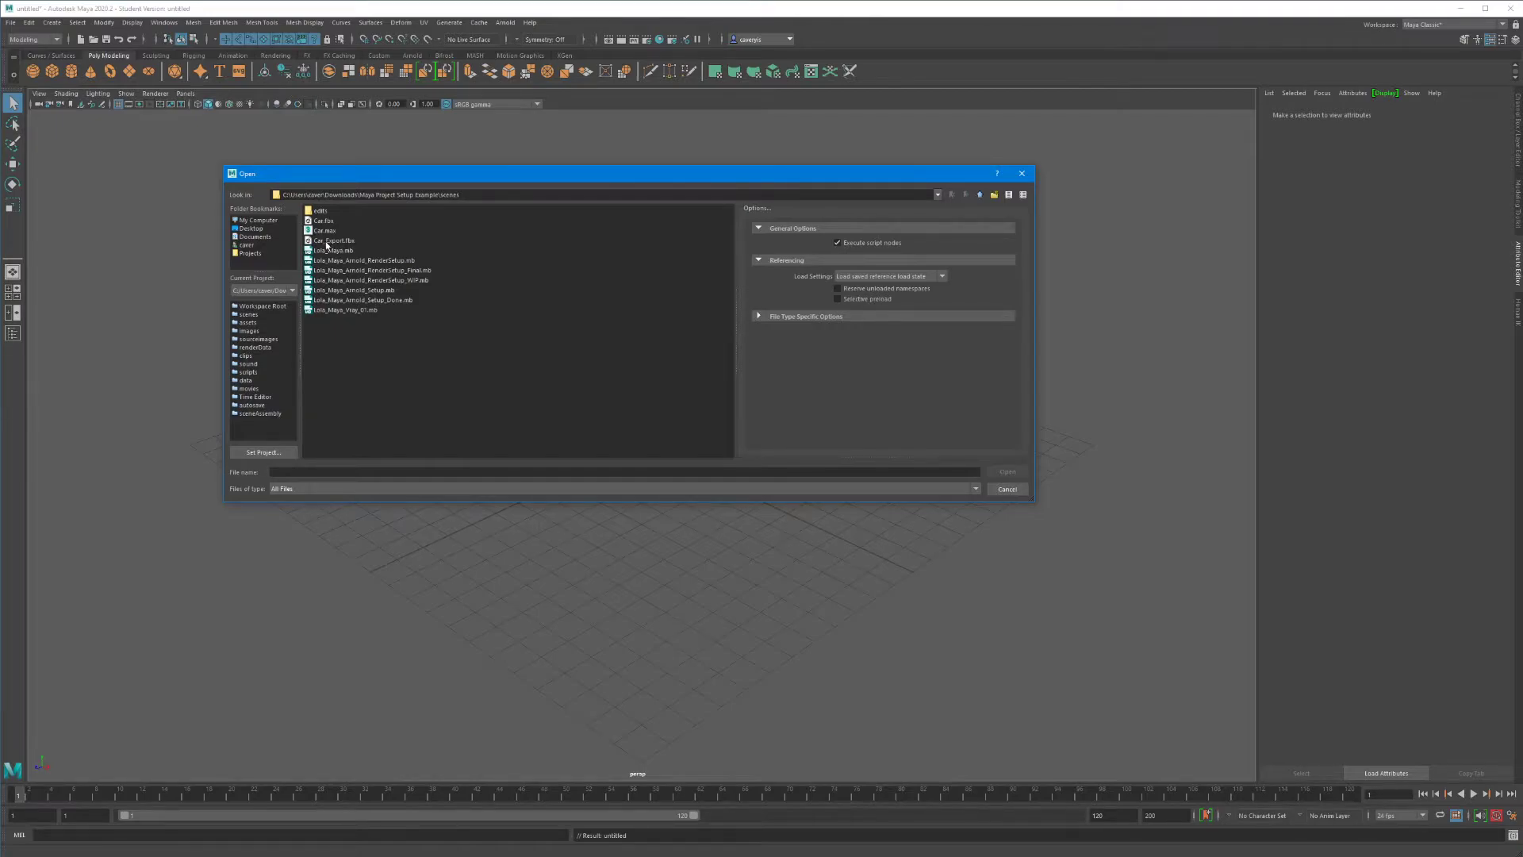
click(333, 241)
click(1007, 472)
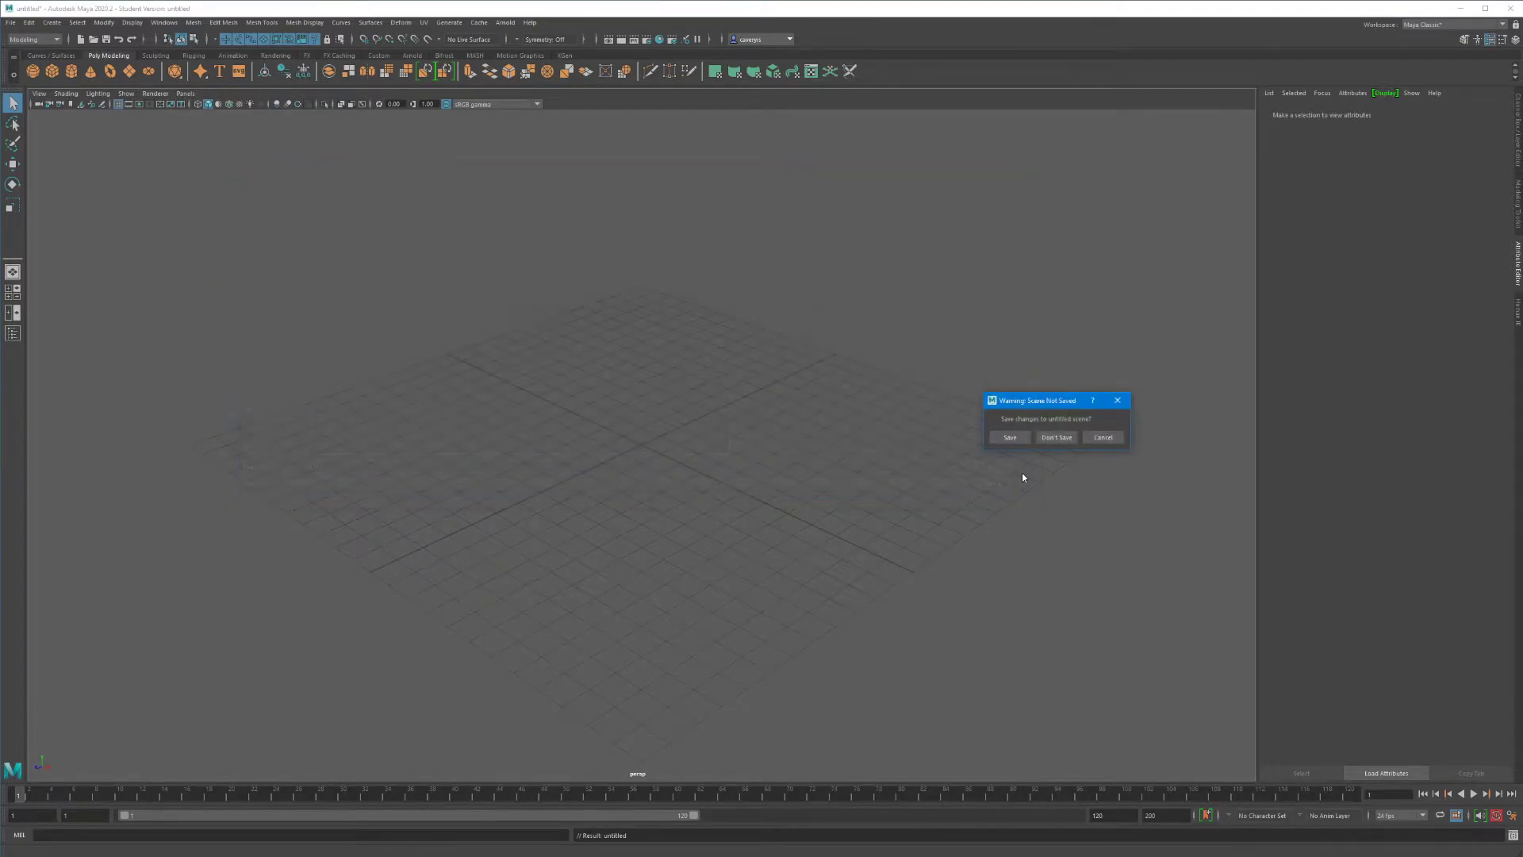
click(1058, 436)
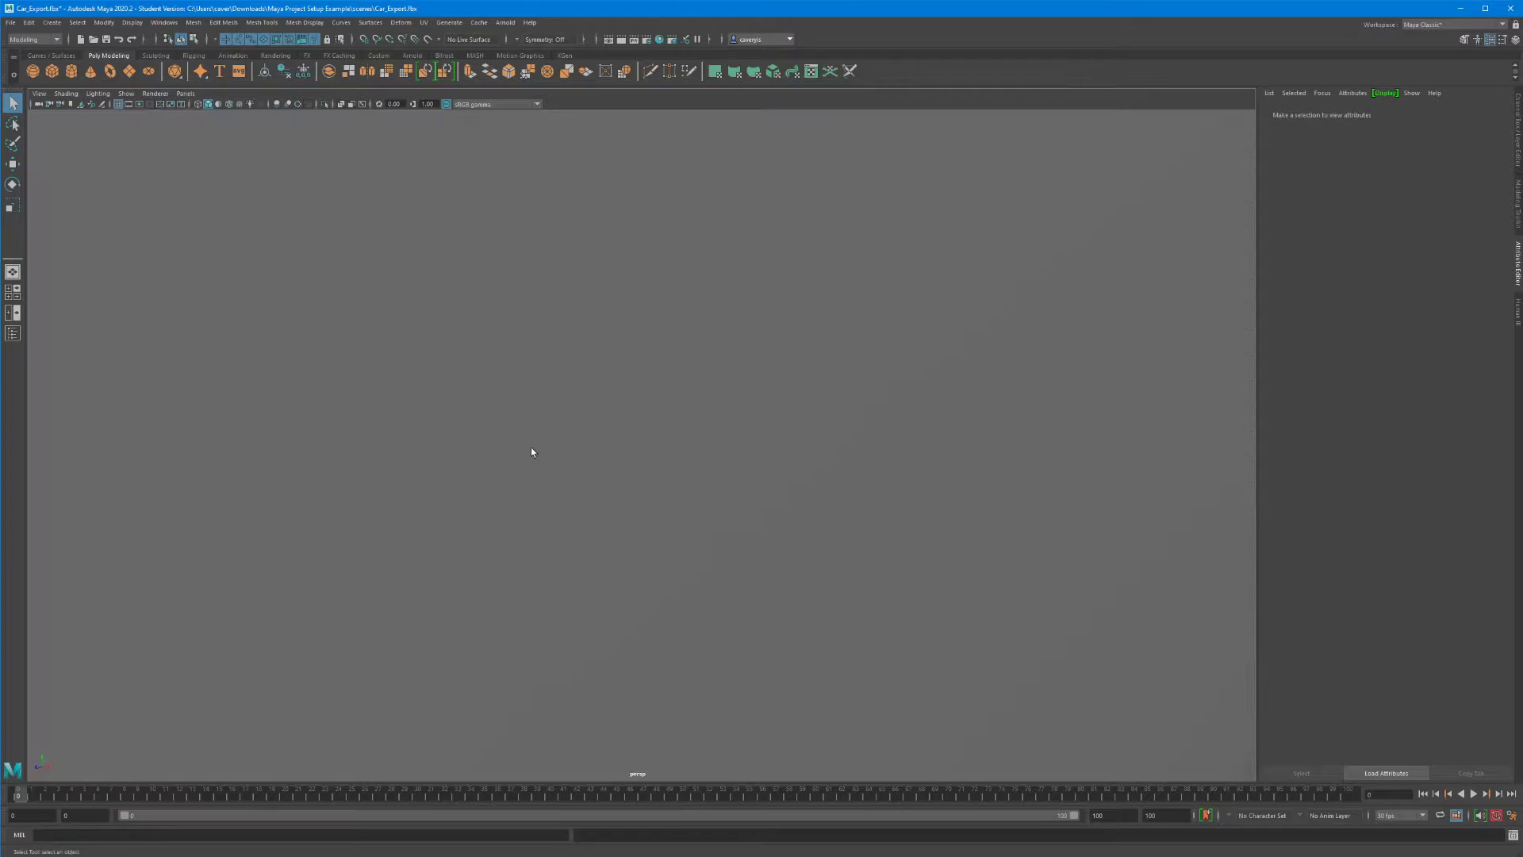
- Frame the whole imported car in the perspective view and switch from wireframe through shaded to textured display
scroll(555, 472, down, 10)
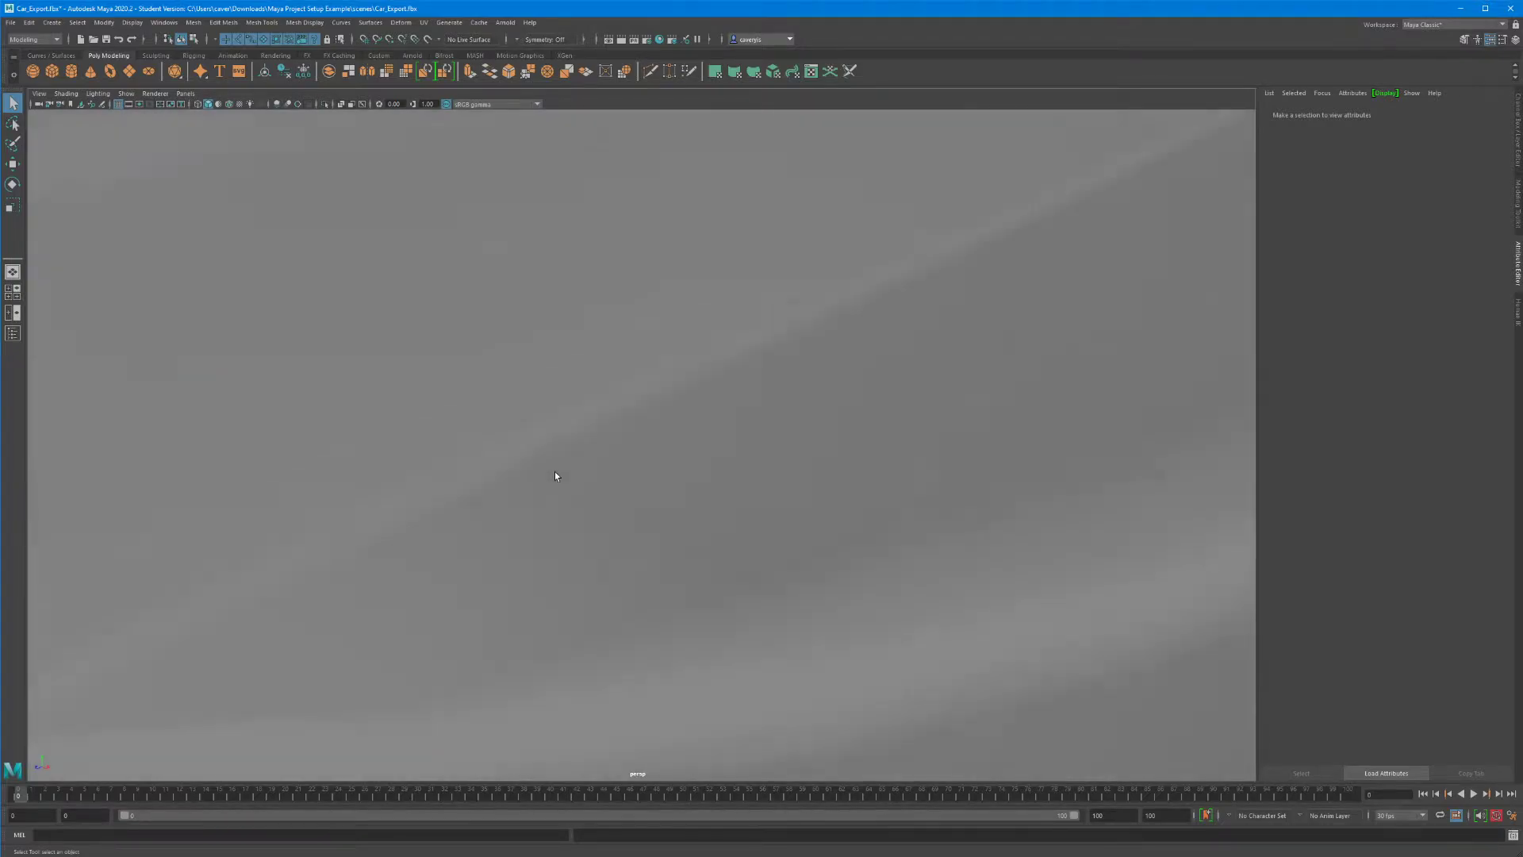
scroll(554, 473, down, 2)
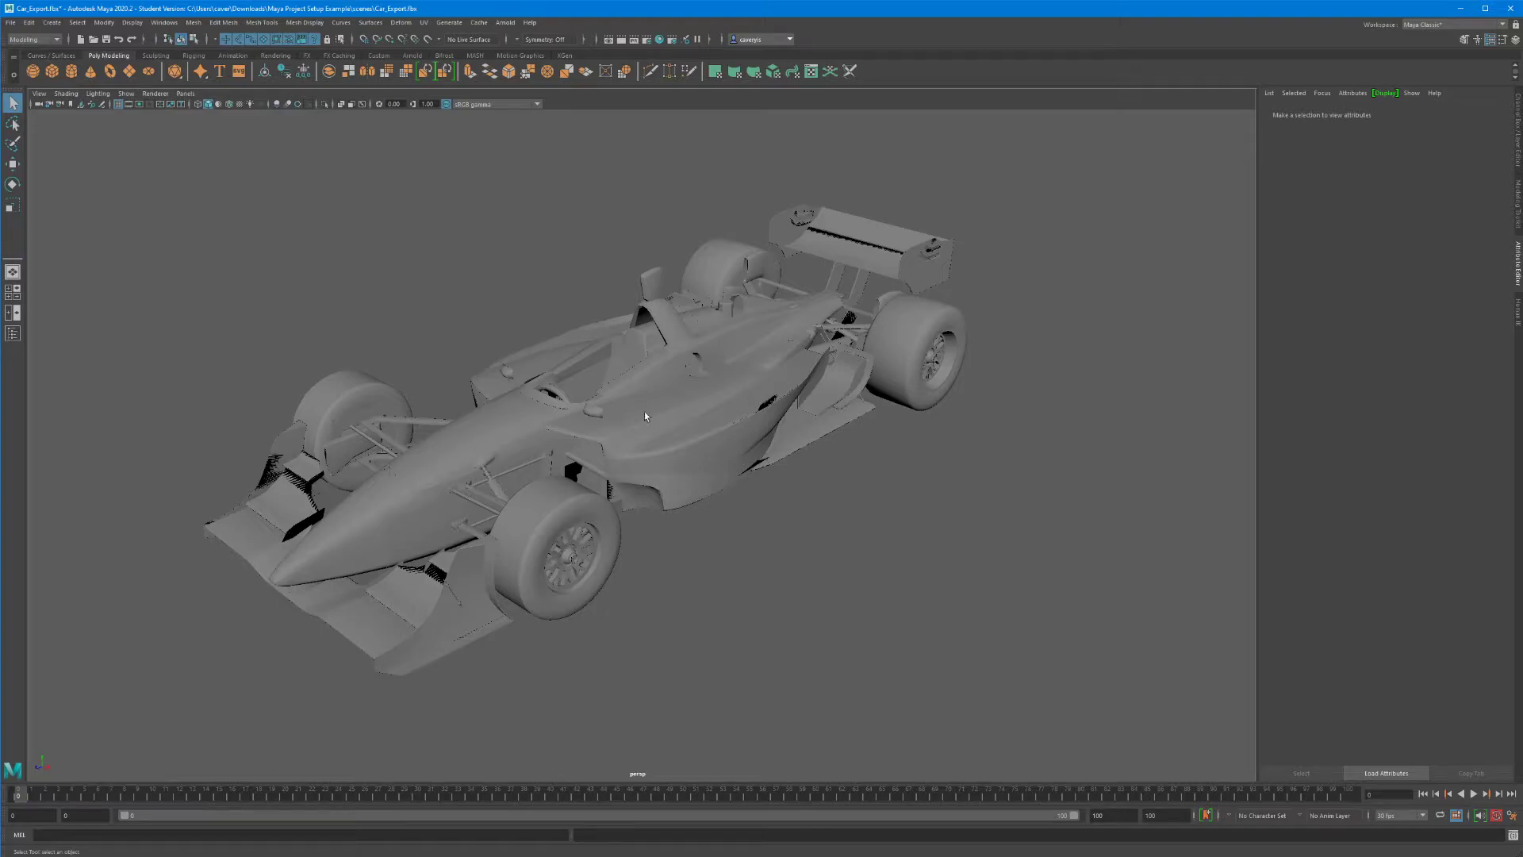
alt+drag(787, 429, 498, 457)
alt+middle_drag(734, 439, 694, 450)
alt+drag(694, 449, 589, 452)
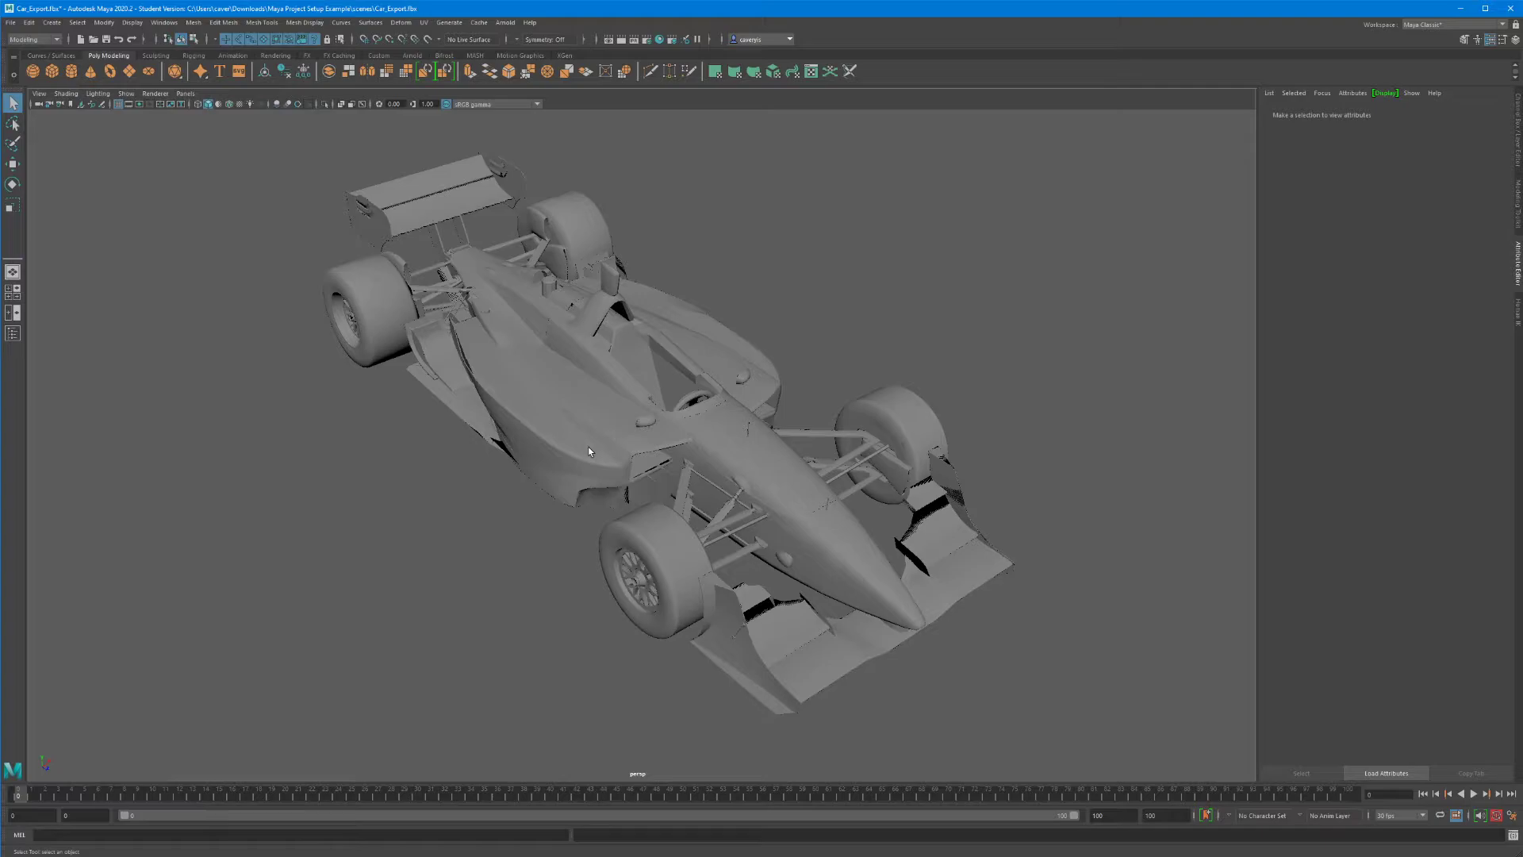
key(4)
key(5)
key(6)
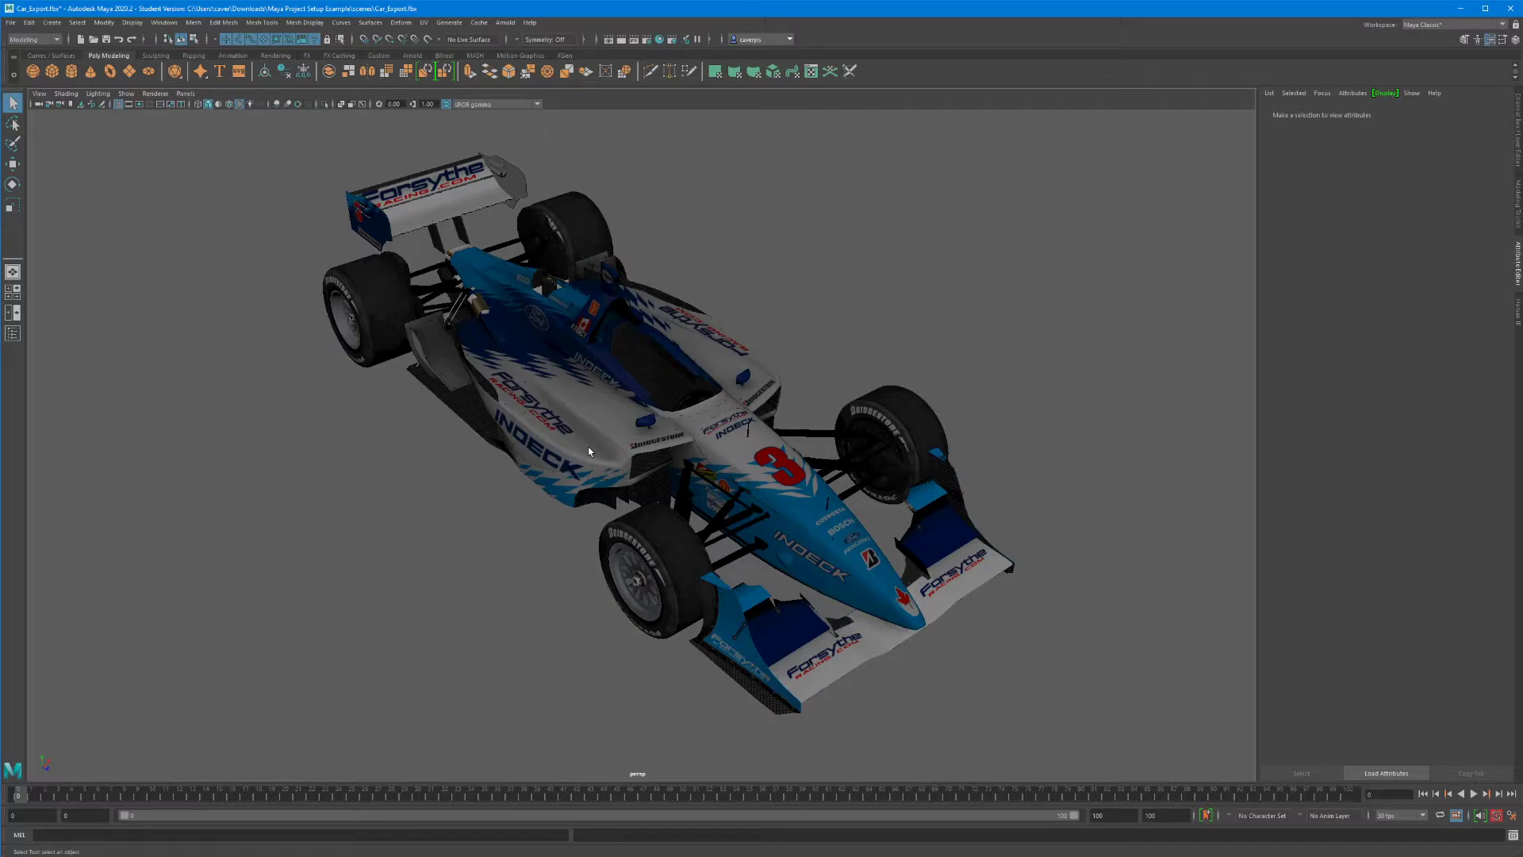
alt+drag(548, 512, 557, 475)
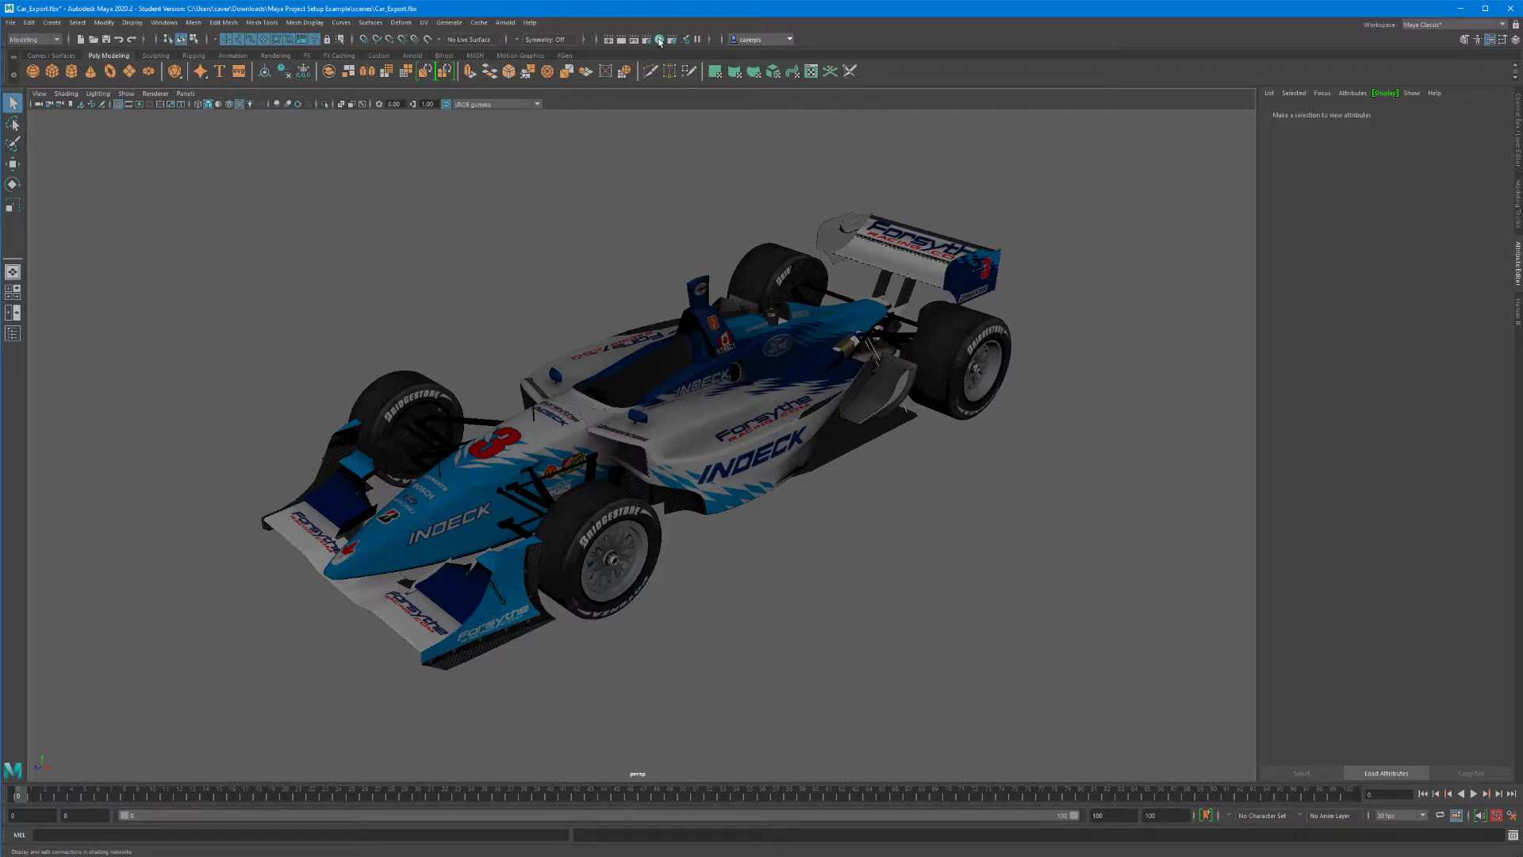
- Open the Hypershade and examine the first three imported Arnold materials, including brake caliper and carbon fiber, then minimize it
click(659, 42)
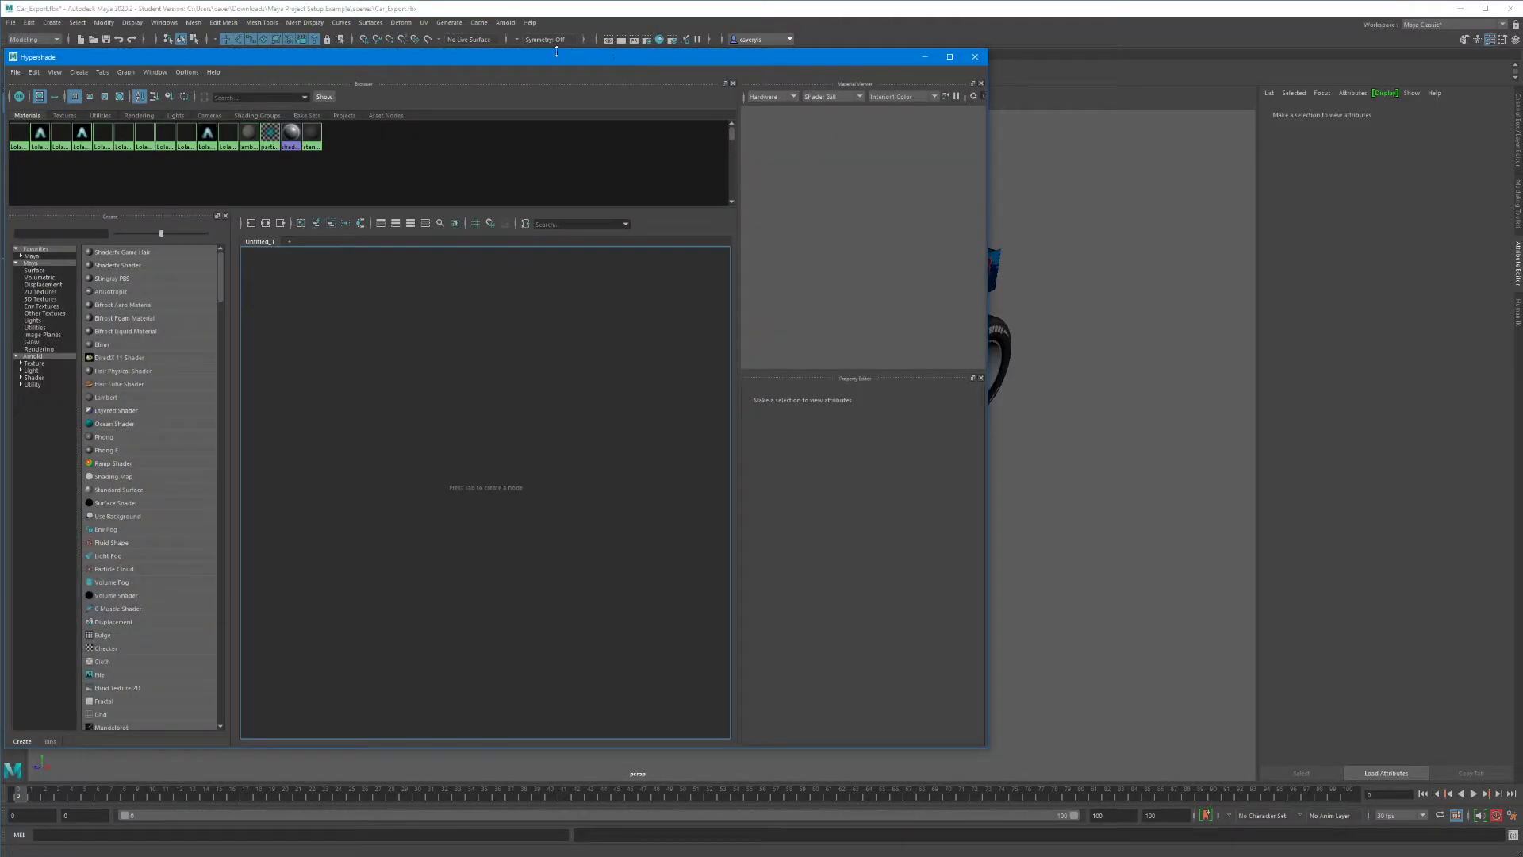
drag(393, 59, 906, 84)
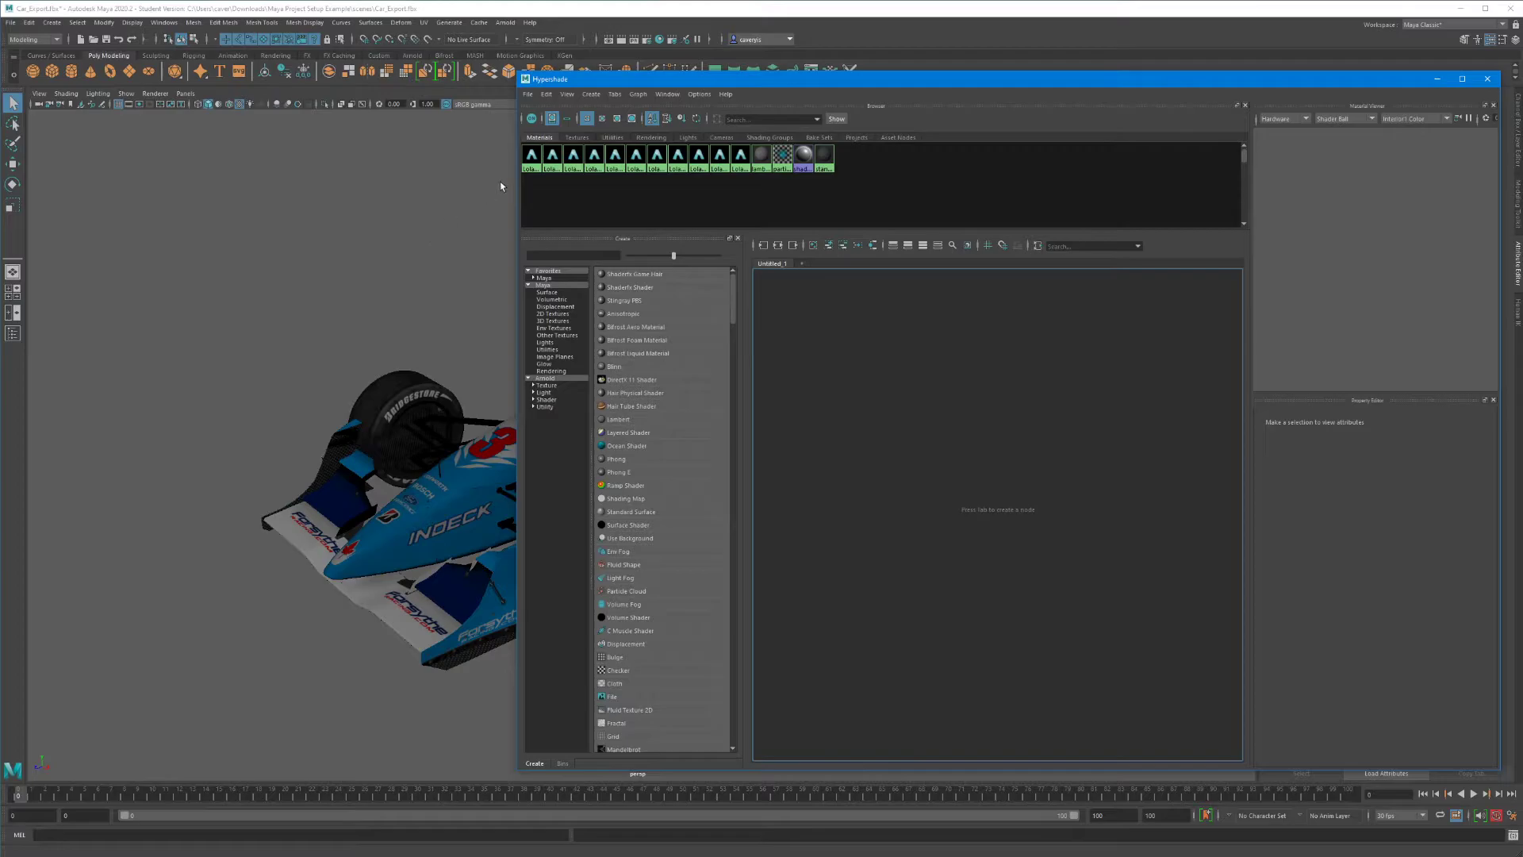
click(530, 158)
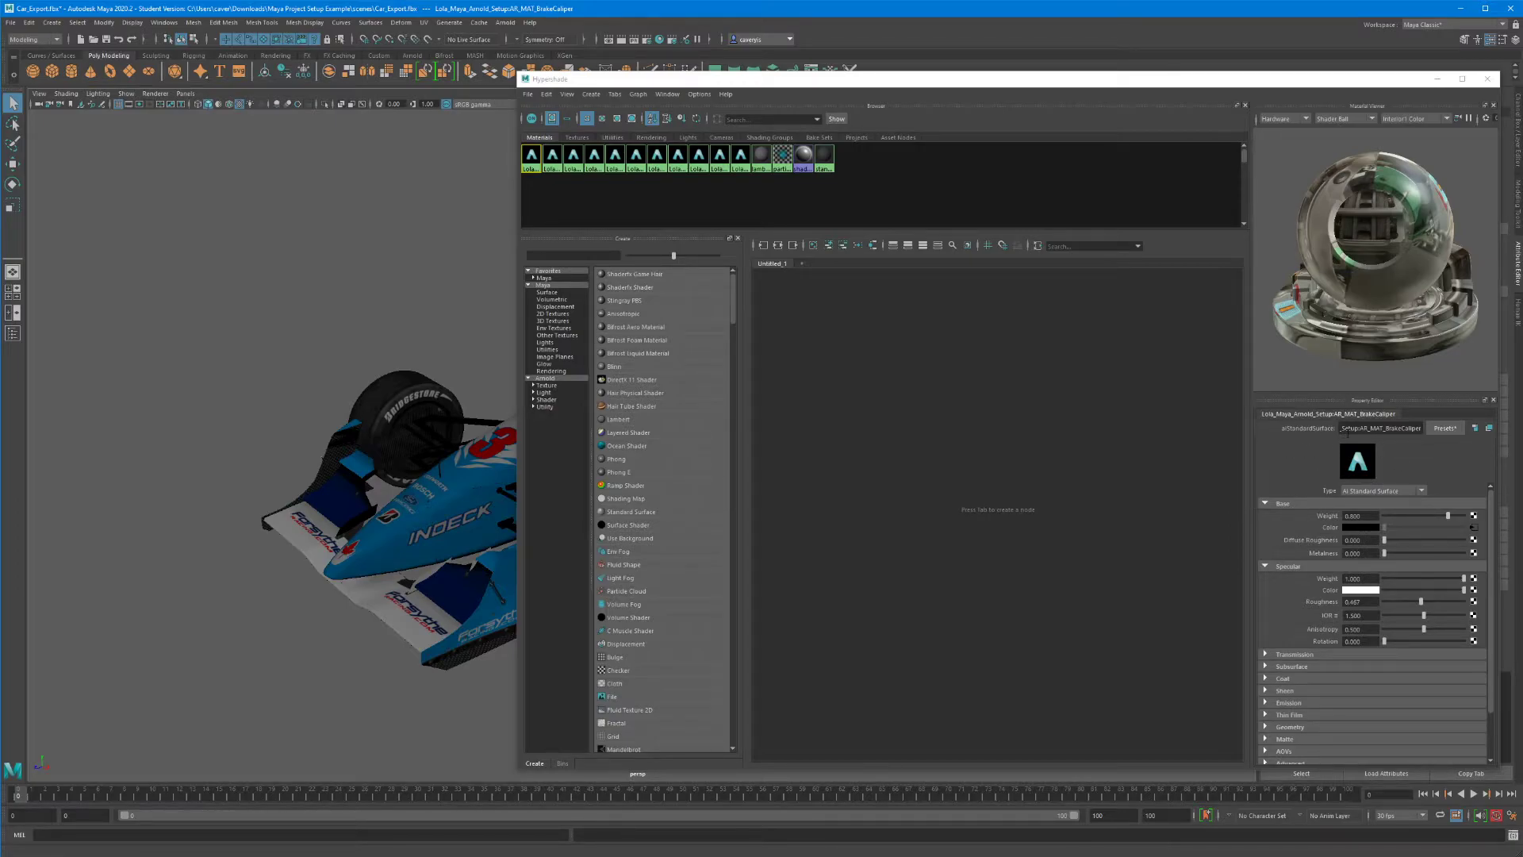
click(554, 160)
click(572, 160)
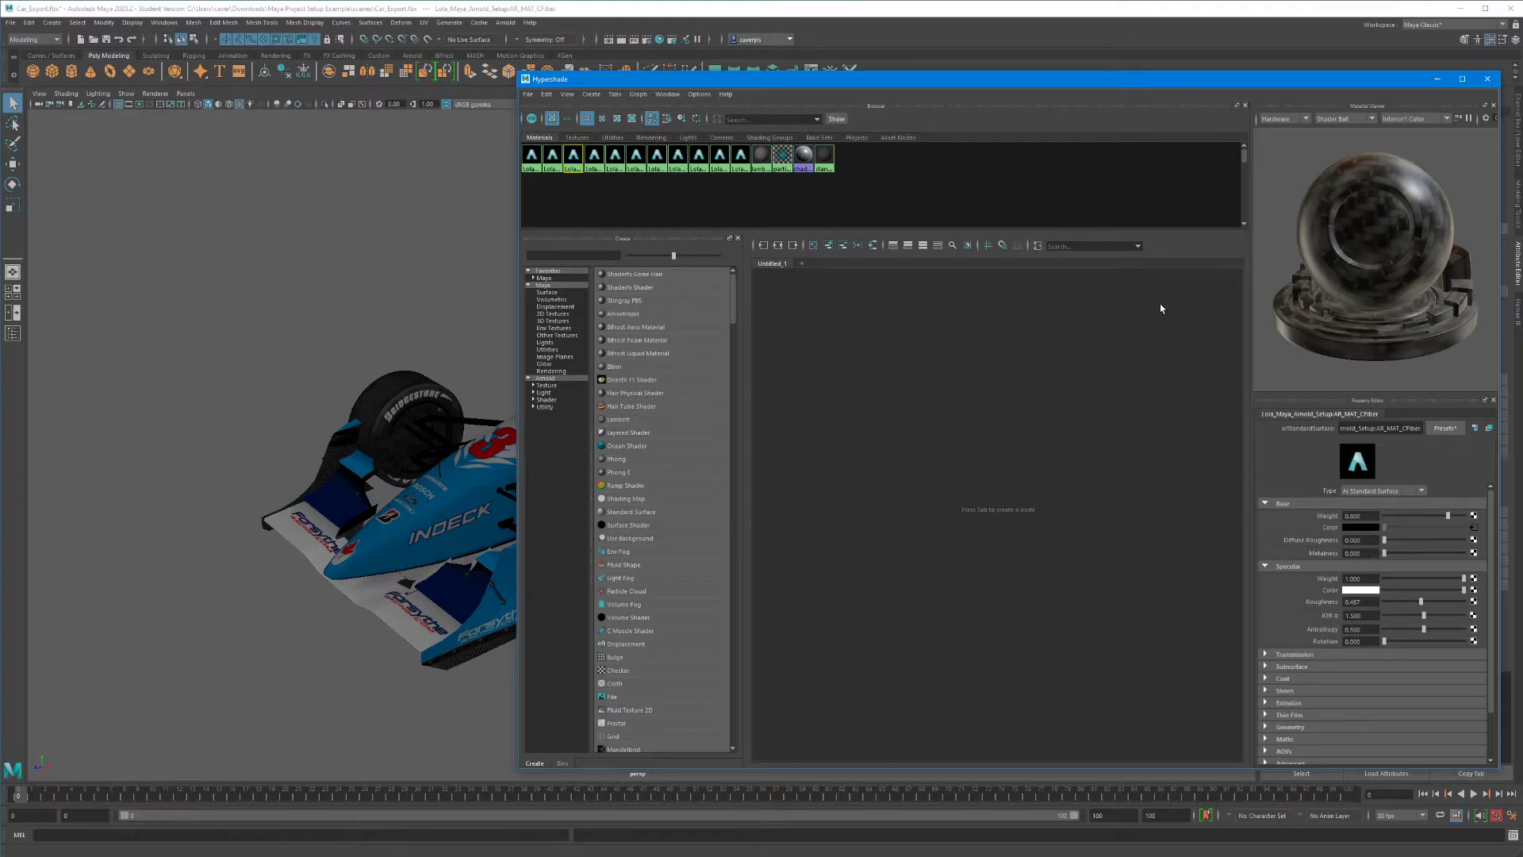
click(1436, 81)
- Select the car body, front wing and wheels one by one to check that they are separate meshes, then deselect
click(716, 405)
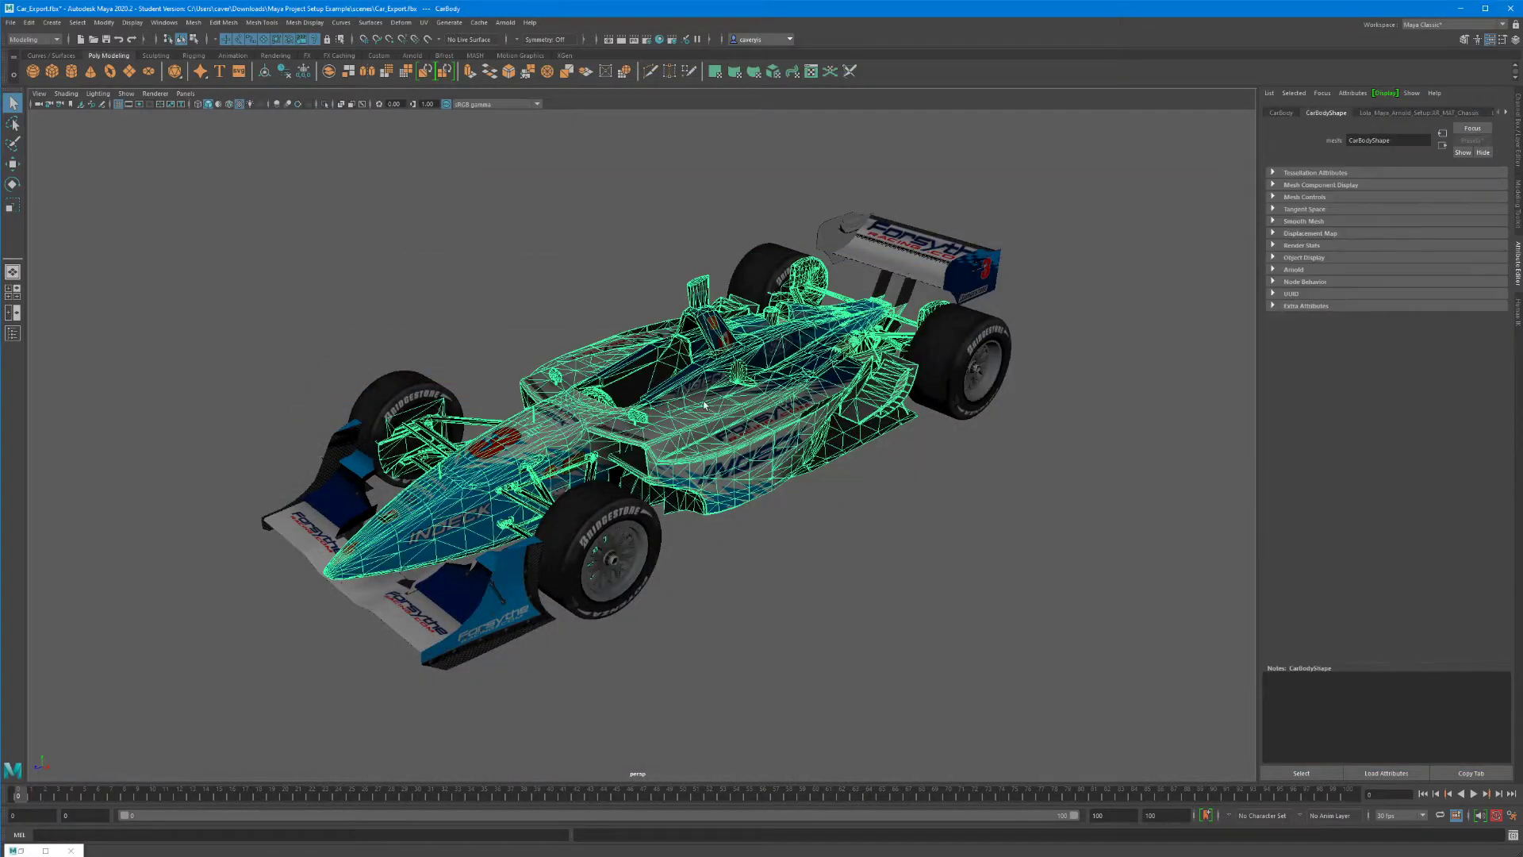
click(487, 592)
click(639, 524)
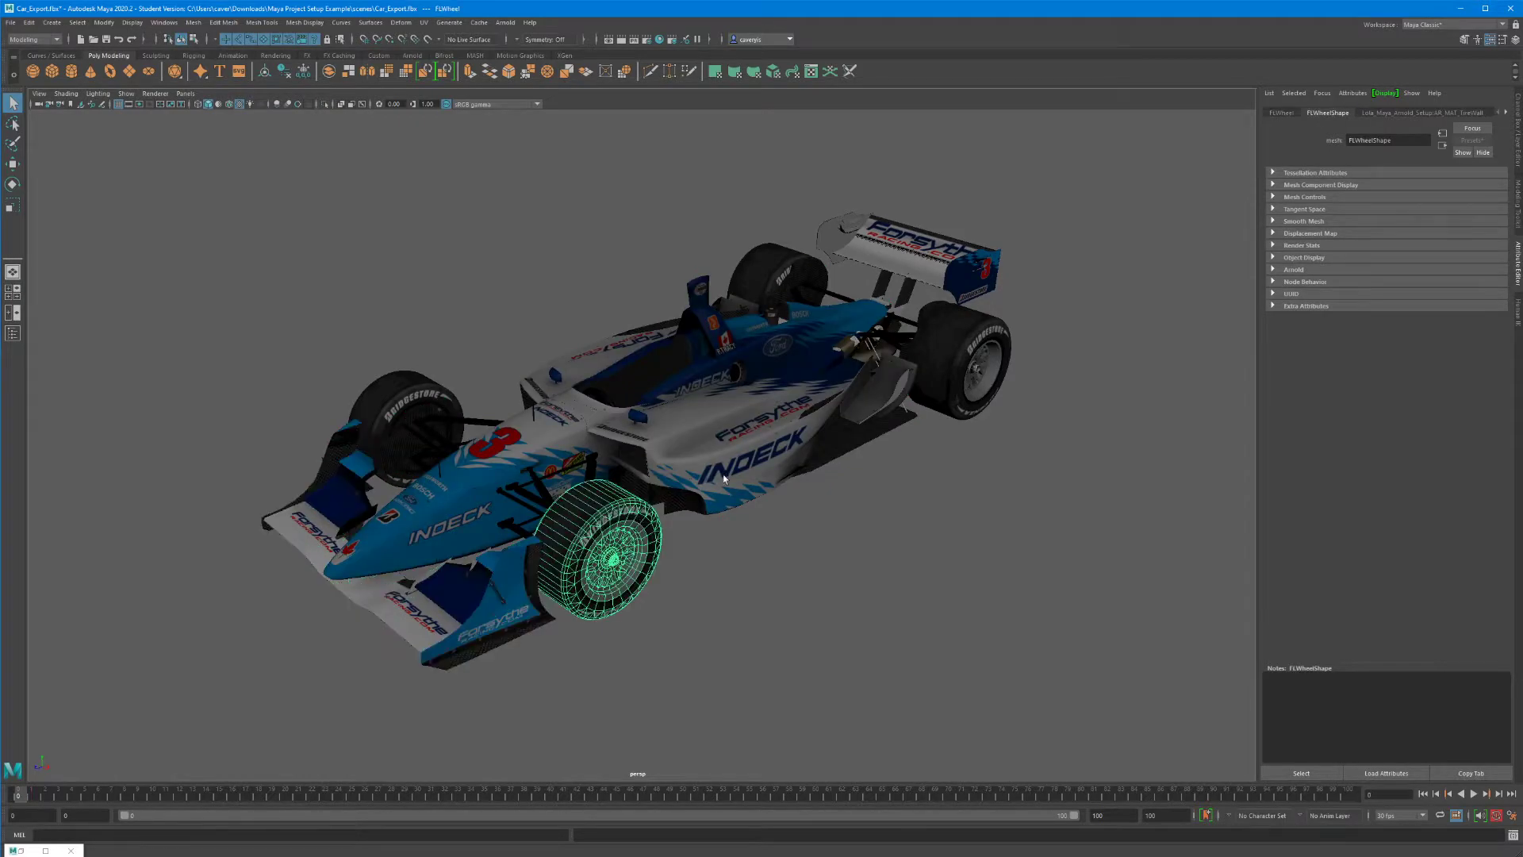
click(971, 361)
click(790, 287)
click(361, 456)
click(341, 476)
click(338, 280)
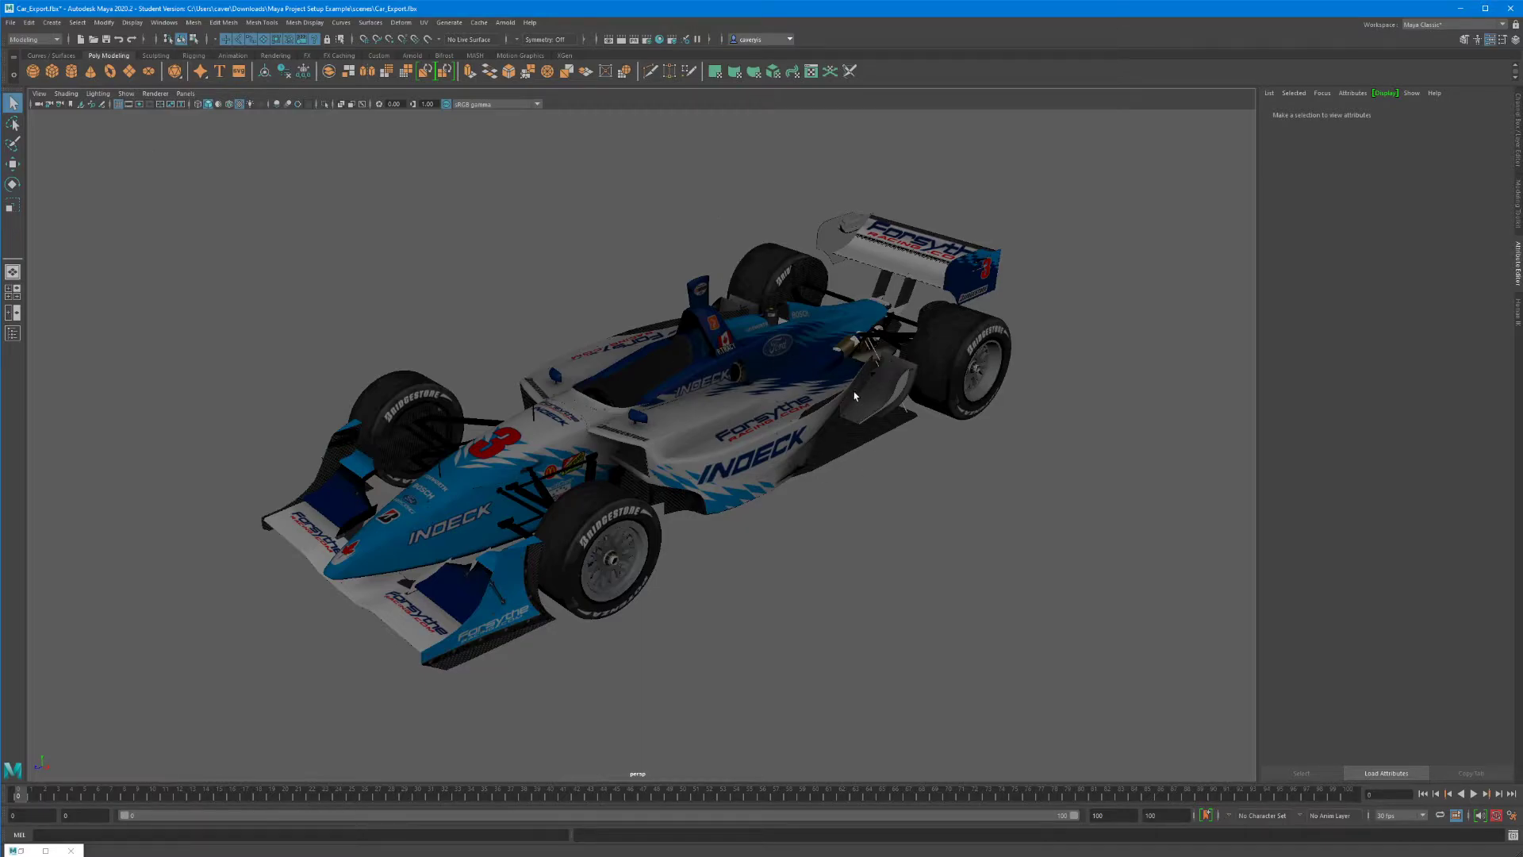
- Select the whole car, try rotating all its parts about the current pivot, and undo each rotation
alt+middle_drag(763, 498, 731, 524)
alt+drag(731, 523, 735, 495)
drag(136, 200, 1073, 647)
key(w)
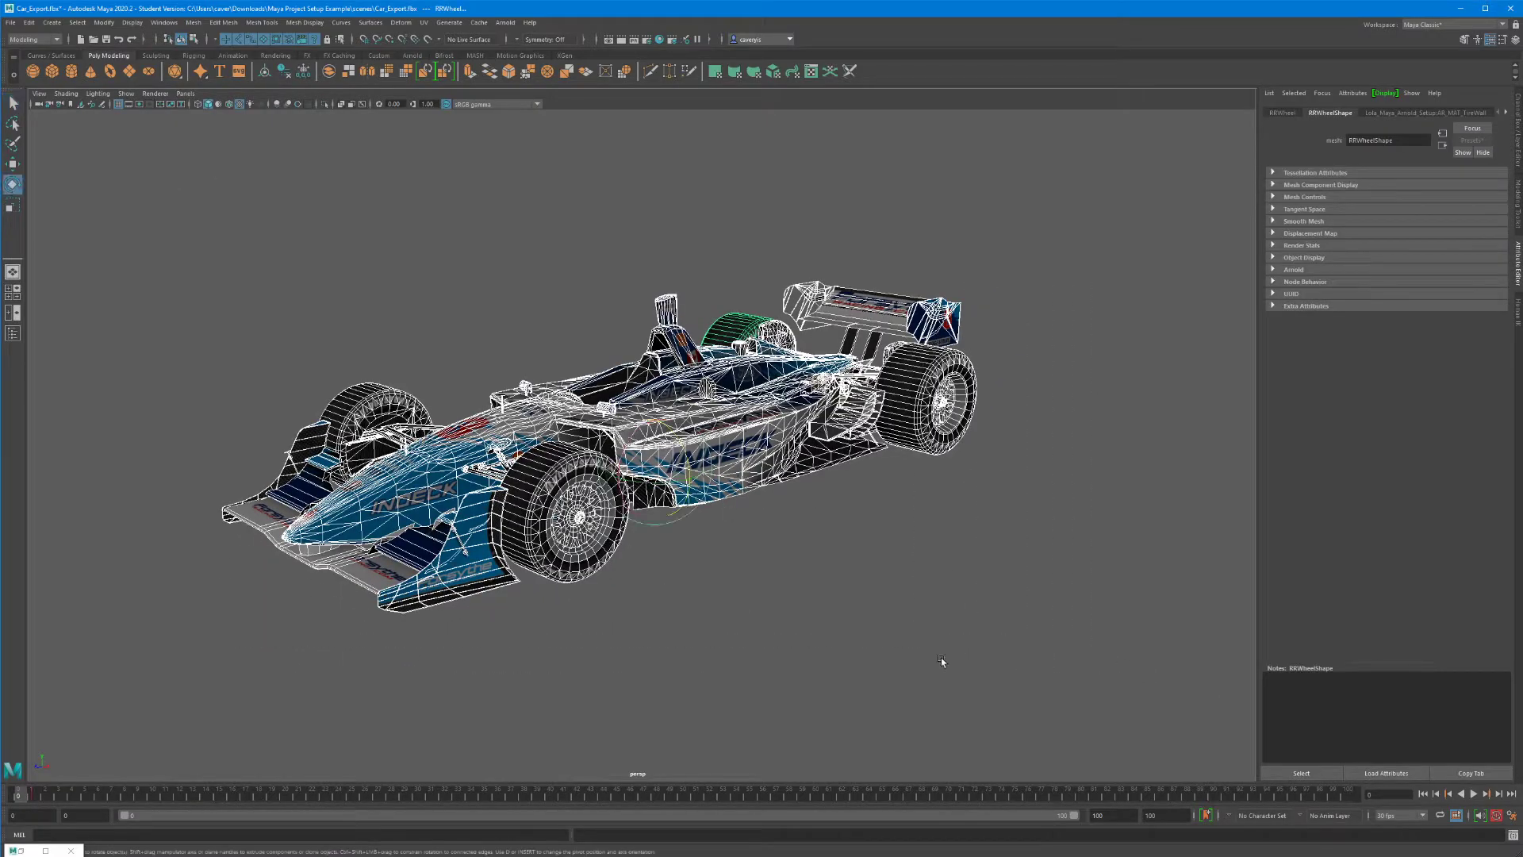
alt+drag(640, 481, 668, 444)
key(ctrl+z)
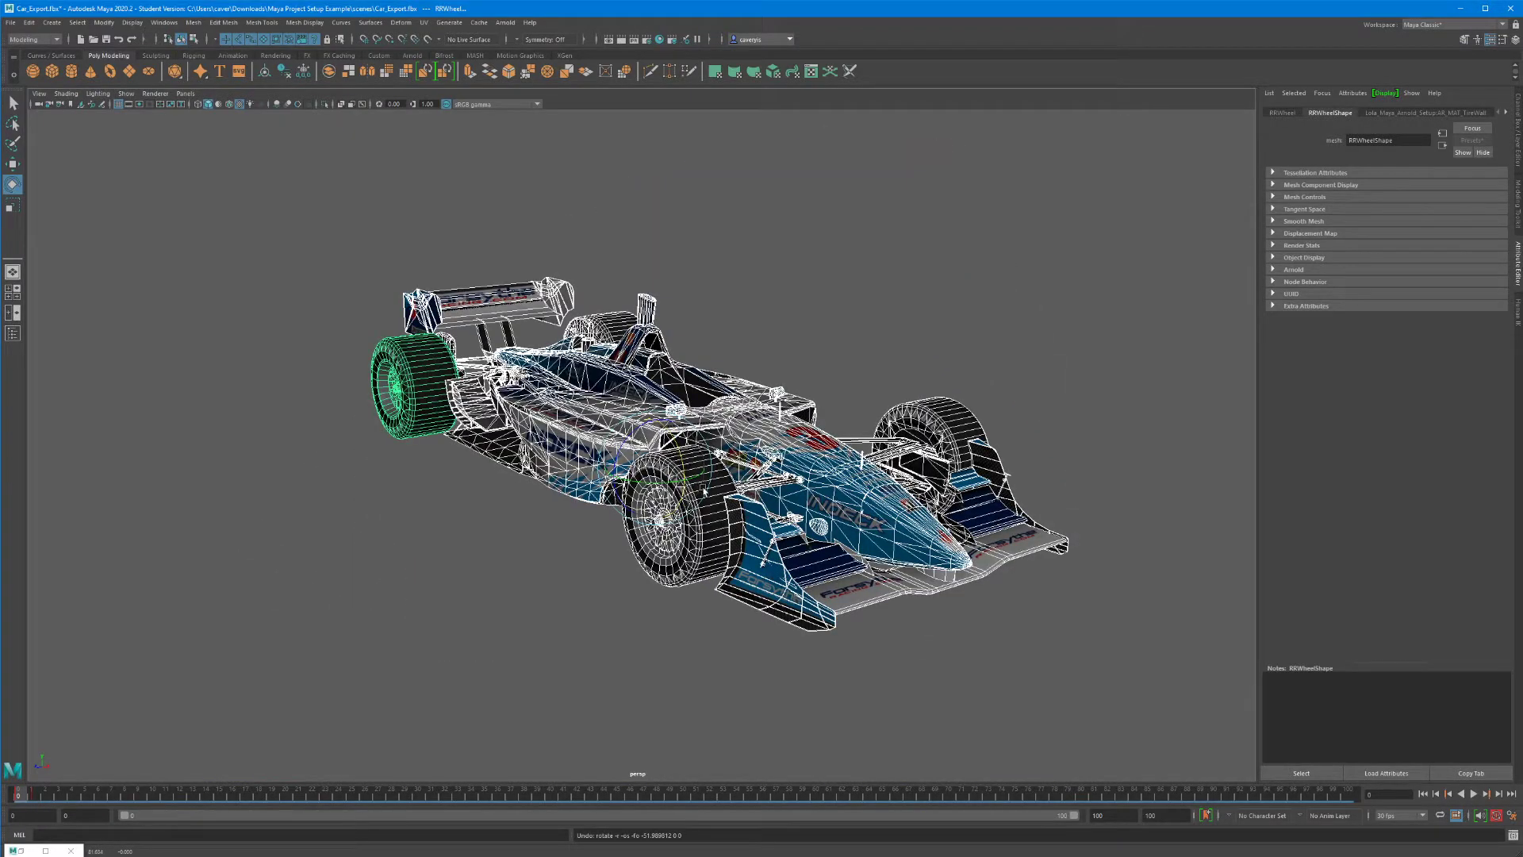
click(426, 503)
click(512, 382)
drag(656, 485, 606, 479)
key(ctrl+z)
- Select all parts of the car and center their pivots
drag(352, 239, 1207, 752)
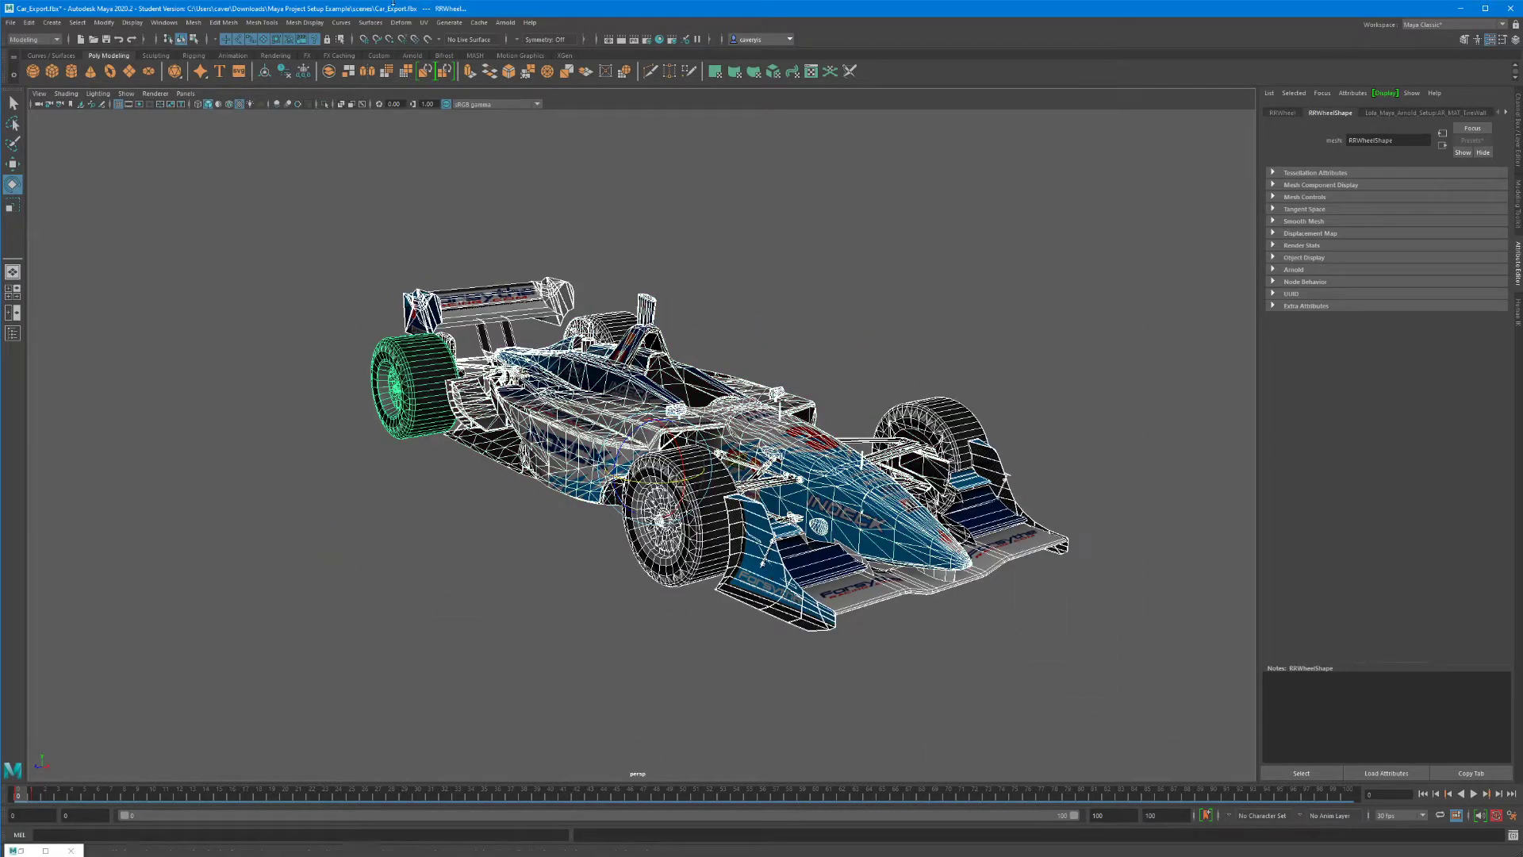
click(125, 23)
click(215, 202)
drag(216, 202, 1121, 662)
click(103, 23)
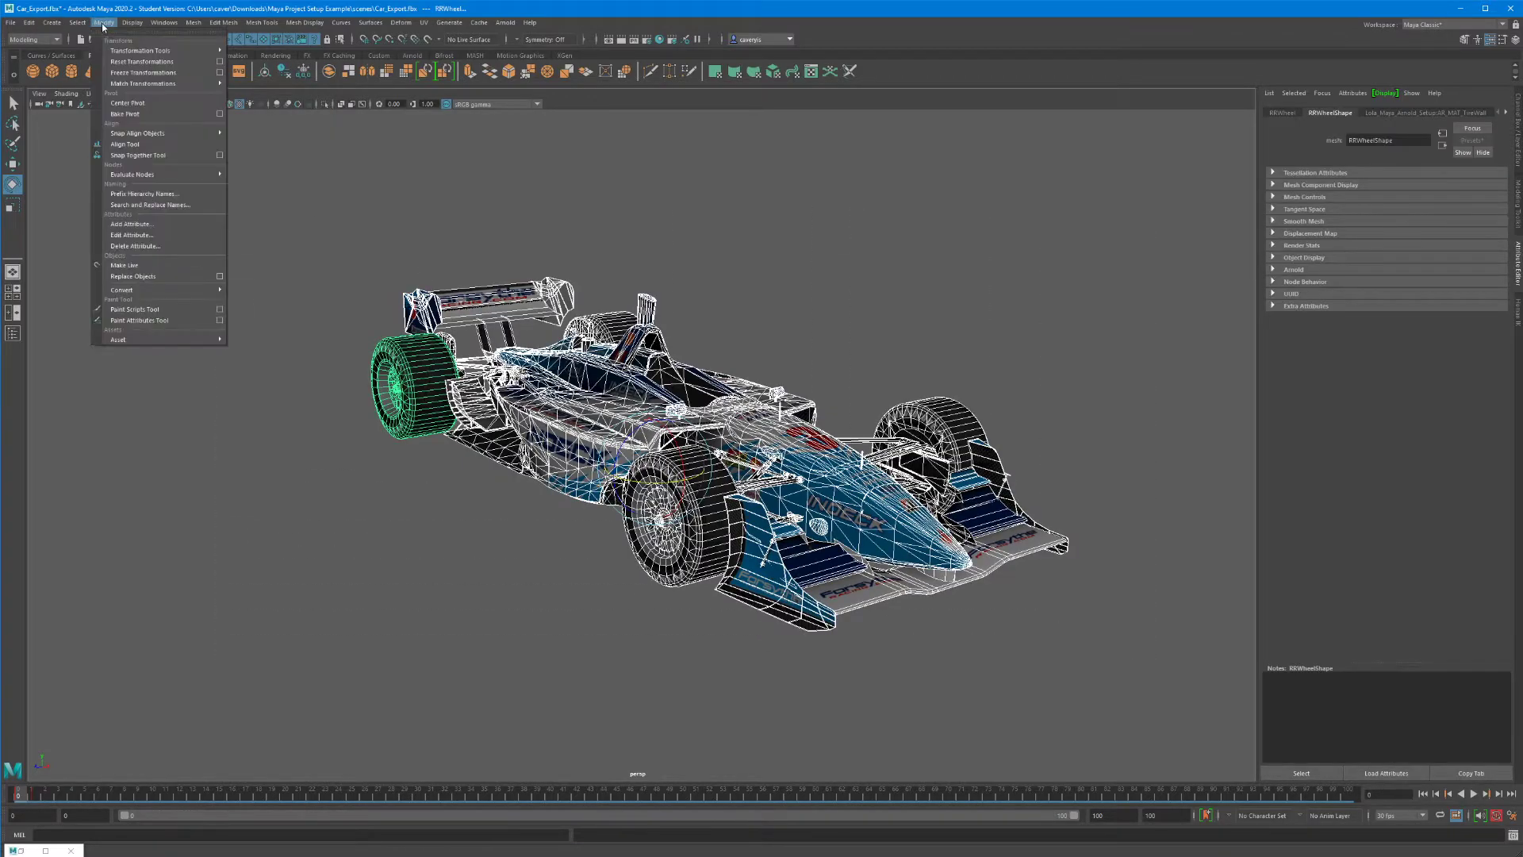
click(121, 103)
- Try rotating and uniformly scaling all the parts about their centered pivots, undoing each transformation
drag(452, 392, 629, 435)
key(ctrl+z)
key(ctrl+z)
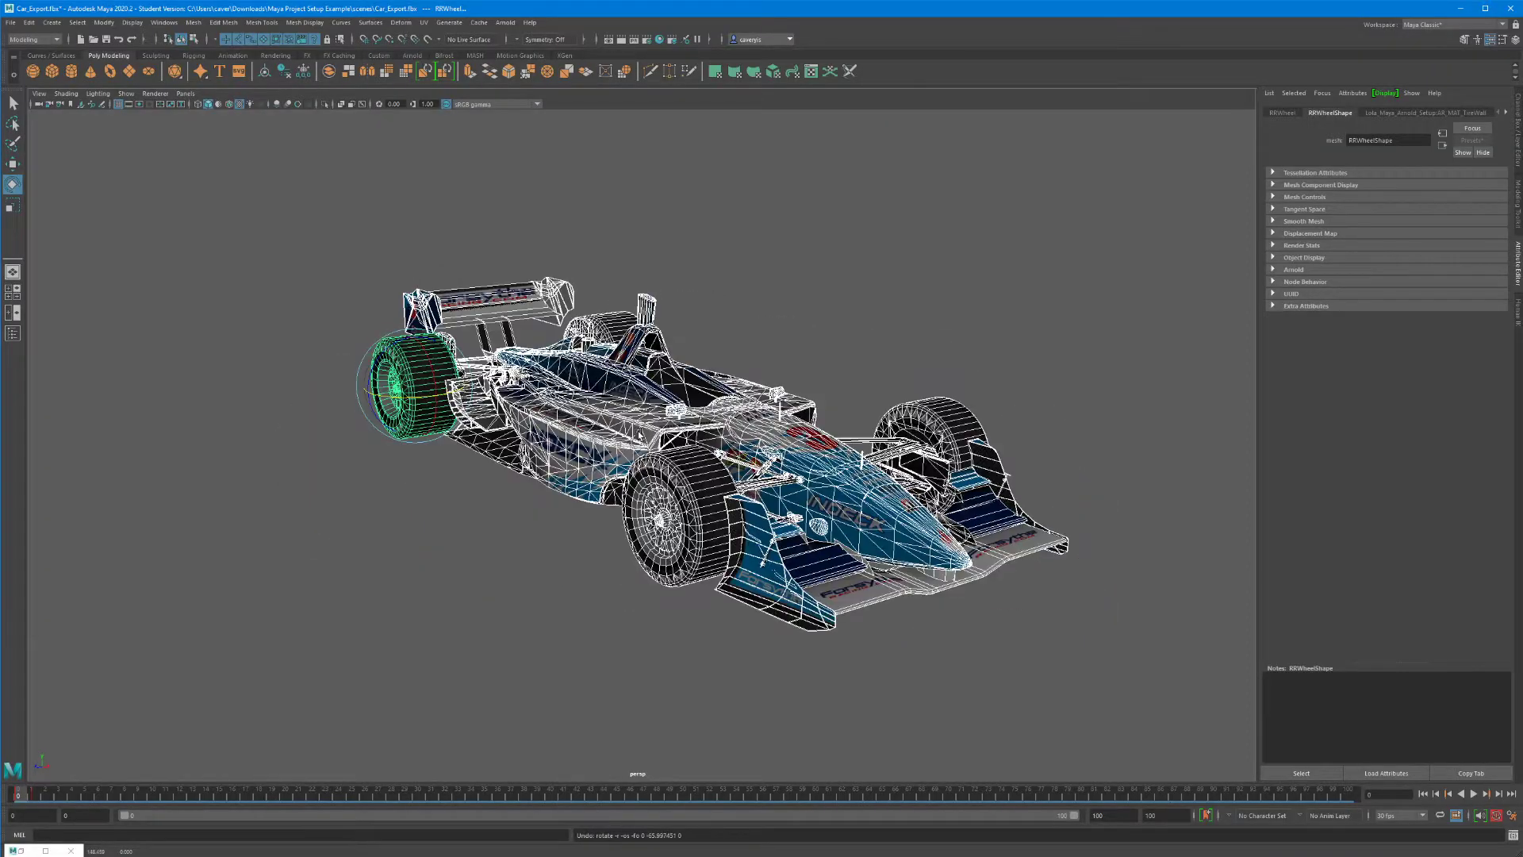
key(r)
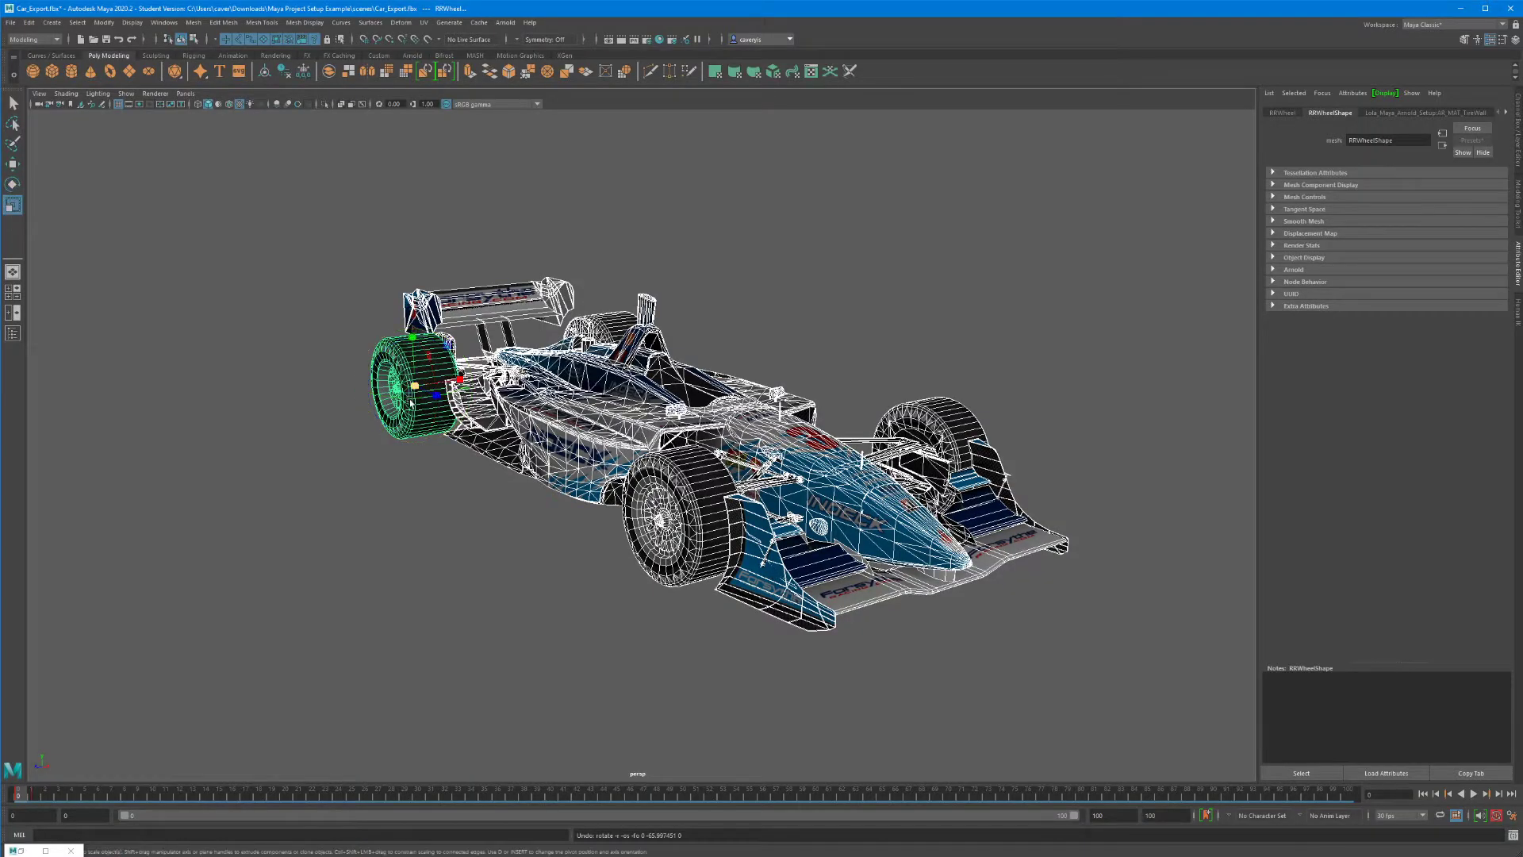
drag(410, 383, 368, 436)
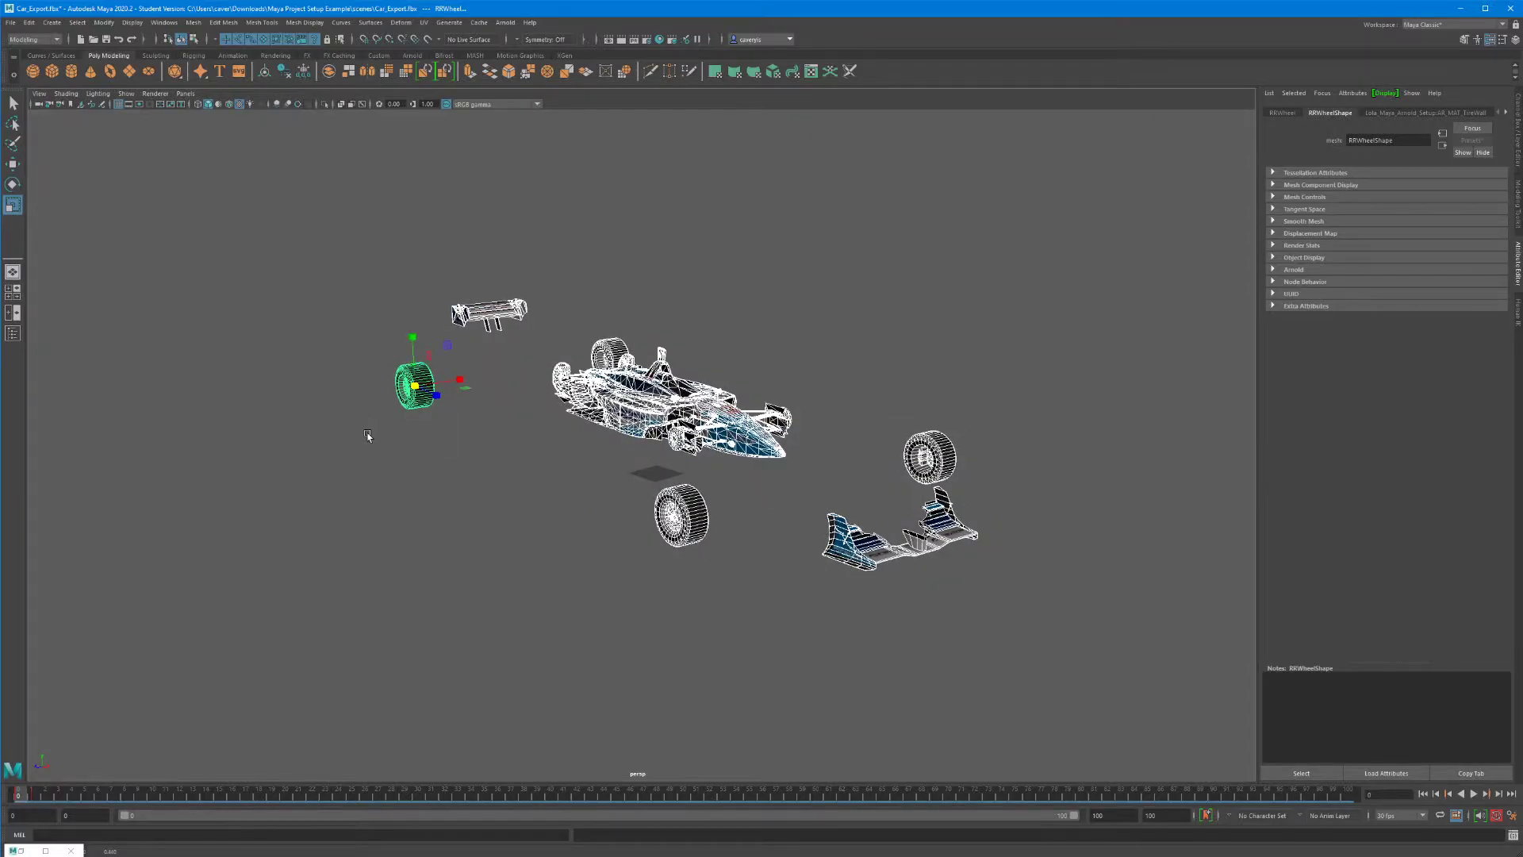
key(ctrl+z)
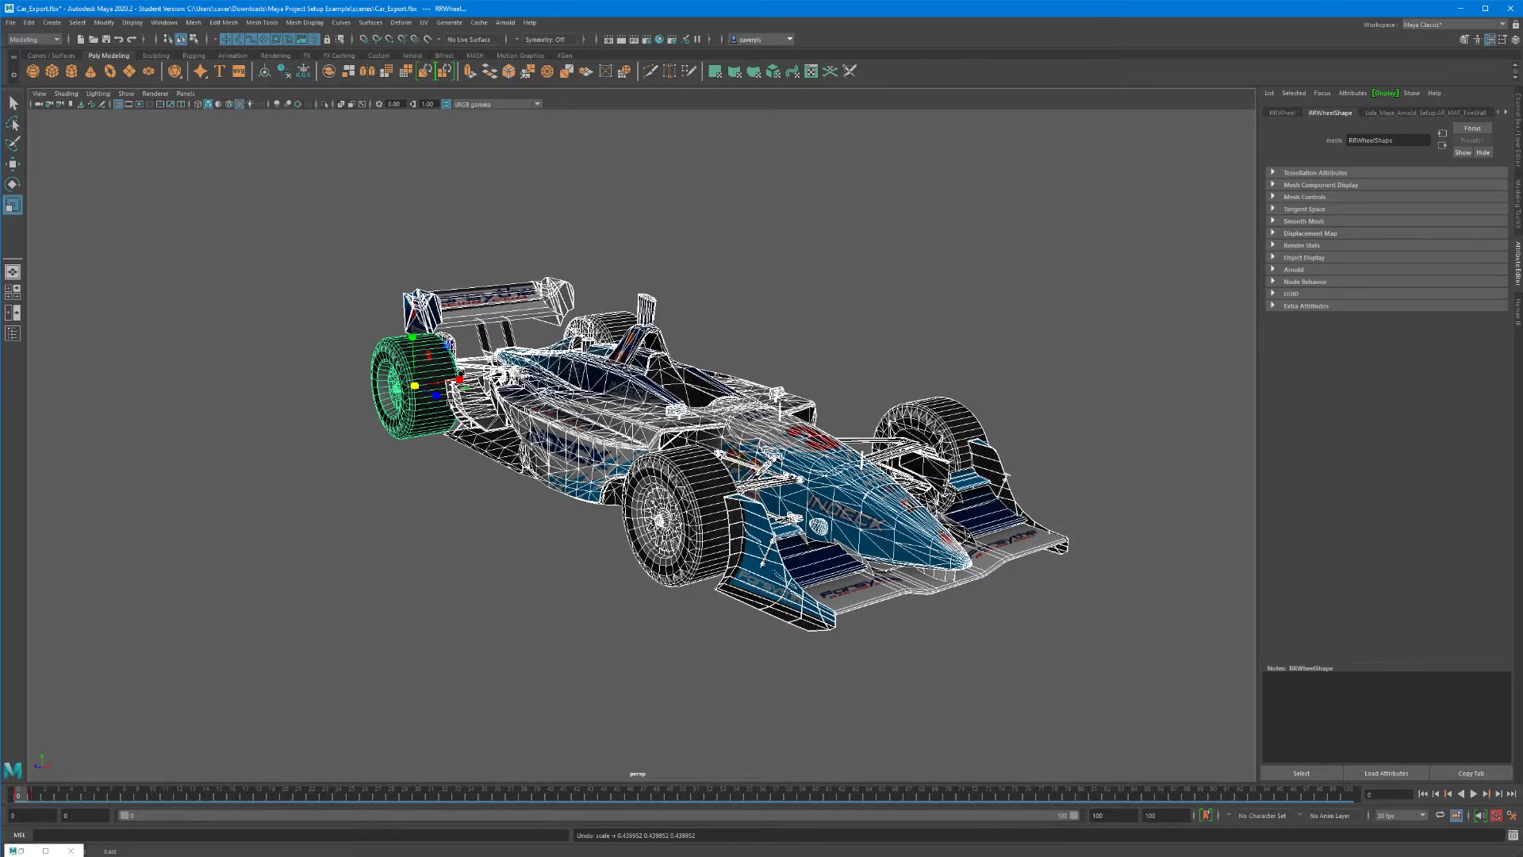
- Reselect the whole car, test one more rotation of its parts, undo it and clear the selection
alt+drag(555, 354, 427, 323)
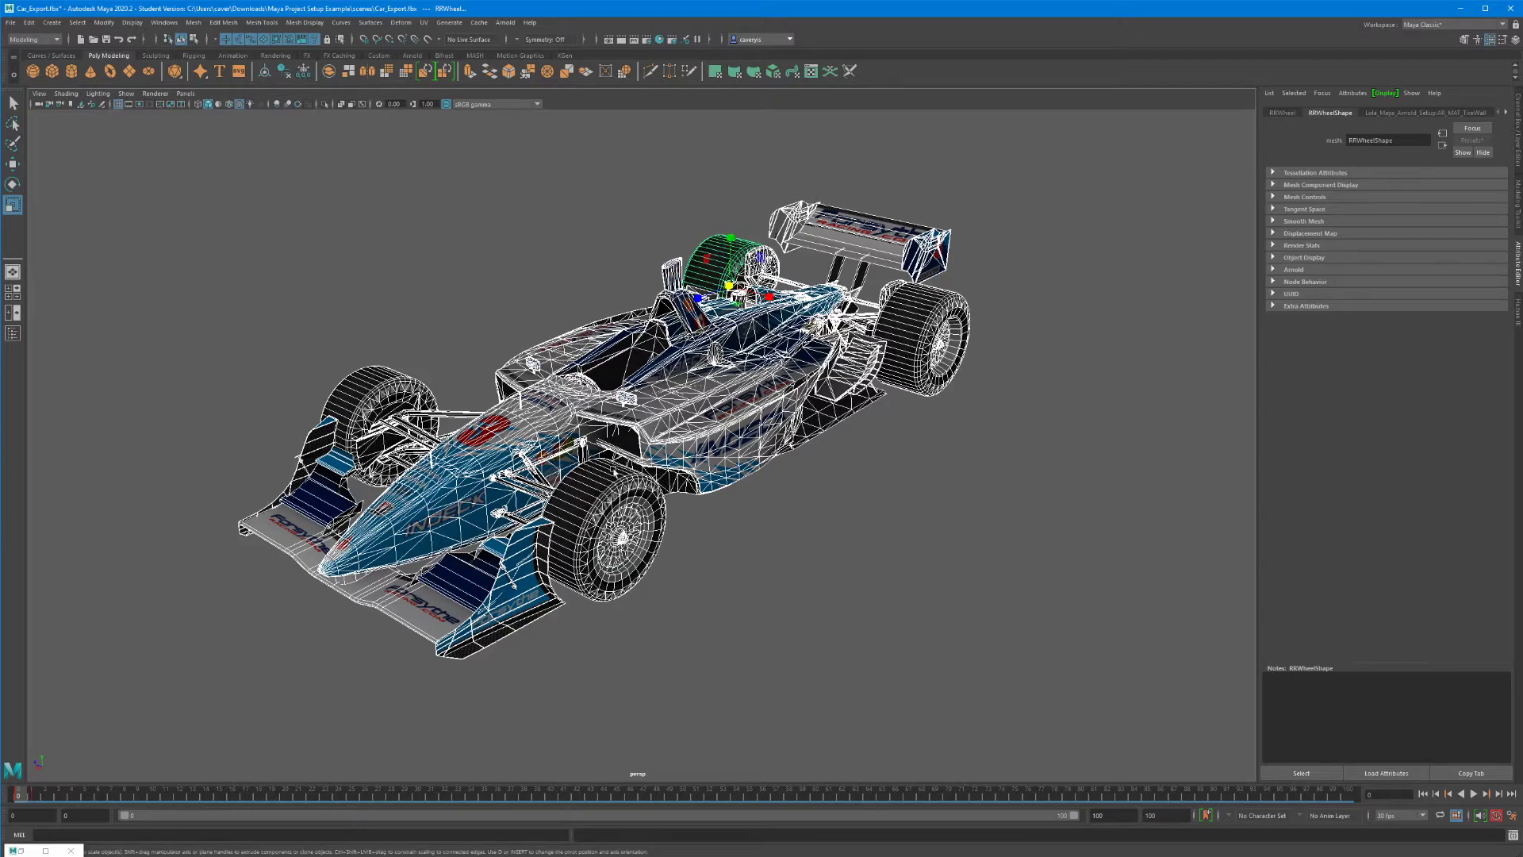
drag(1073, 161, 152, 694)
key(e)
drag(734, 302, 712, 357)
key(ctrl+z)
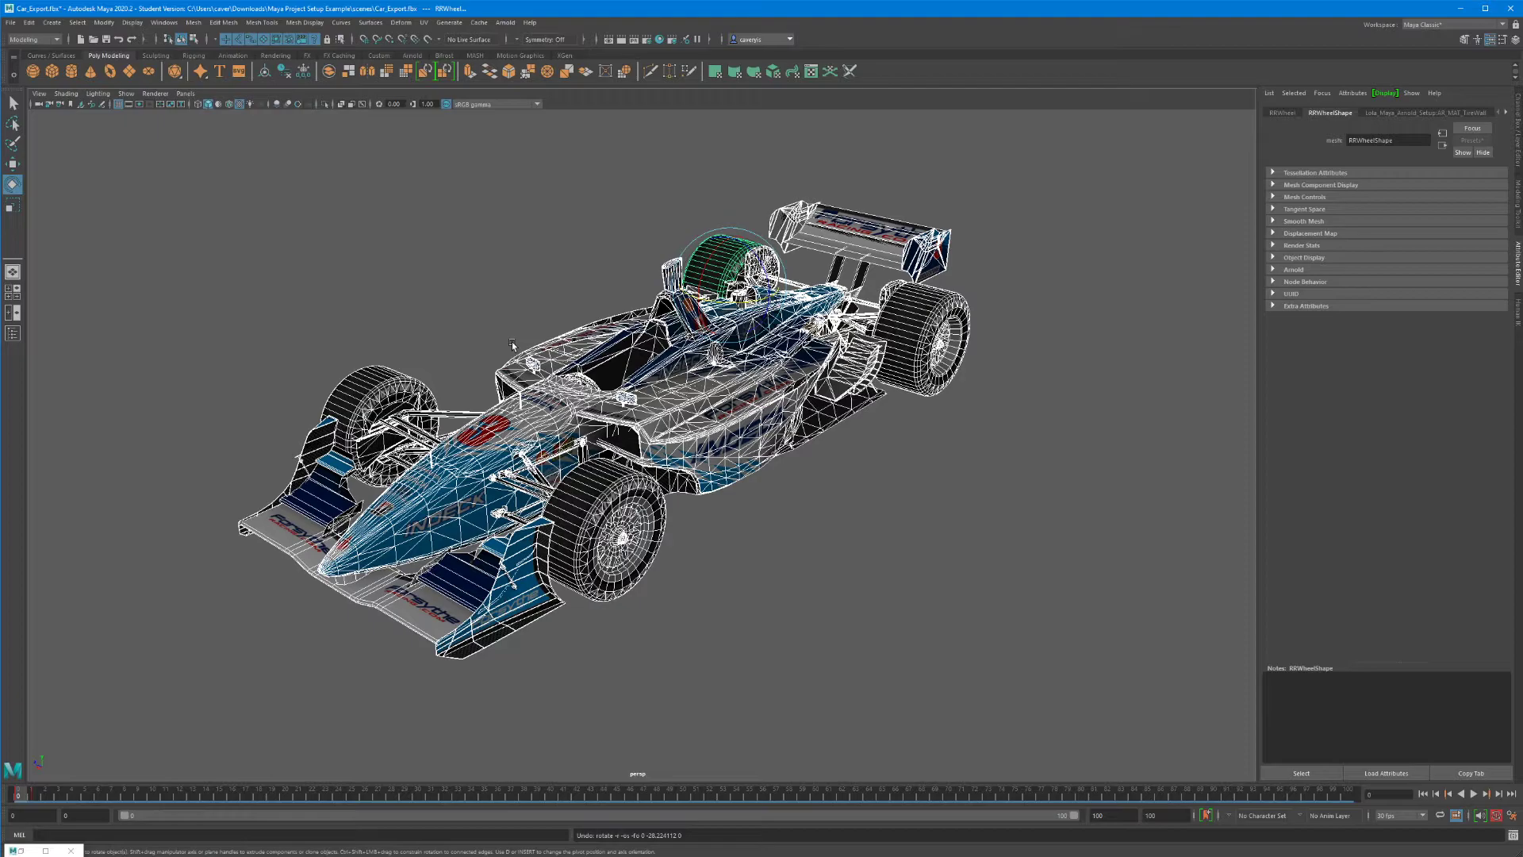
click(463, 370)
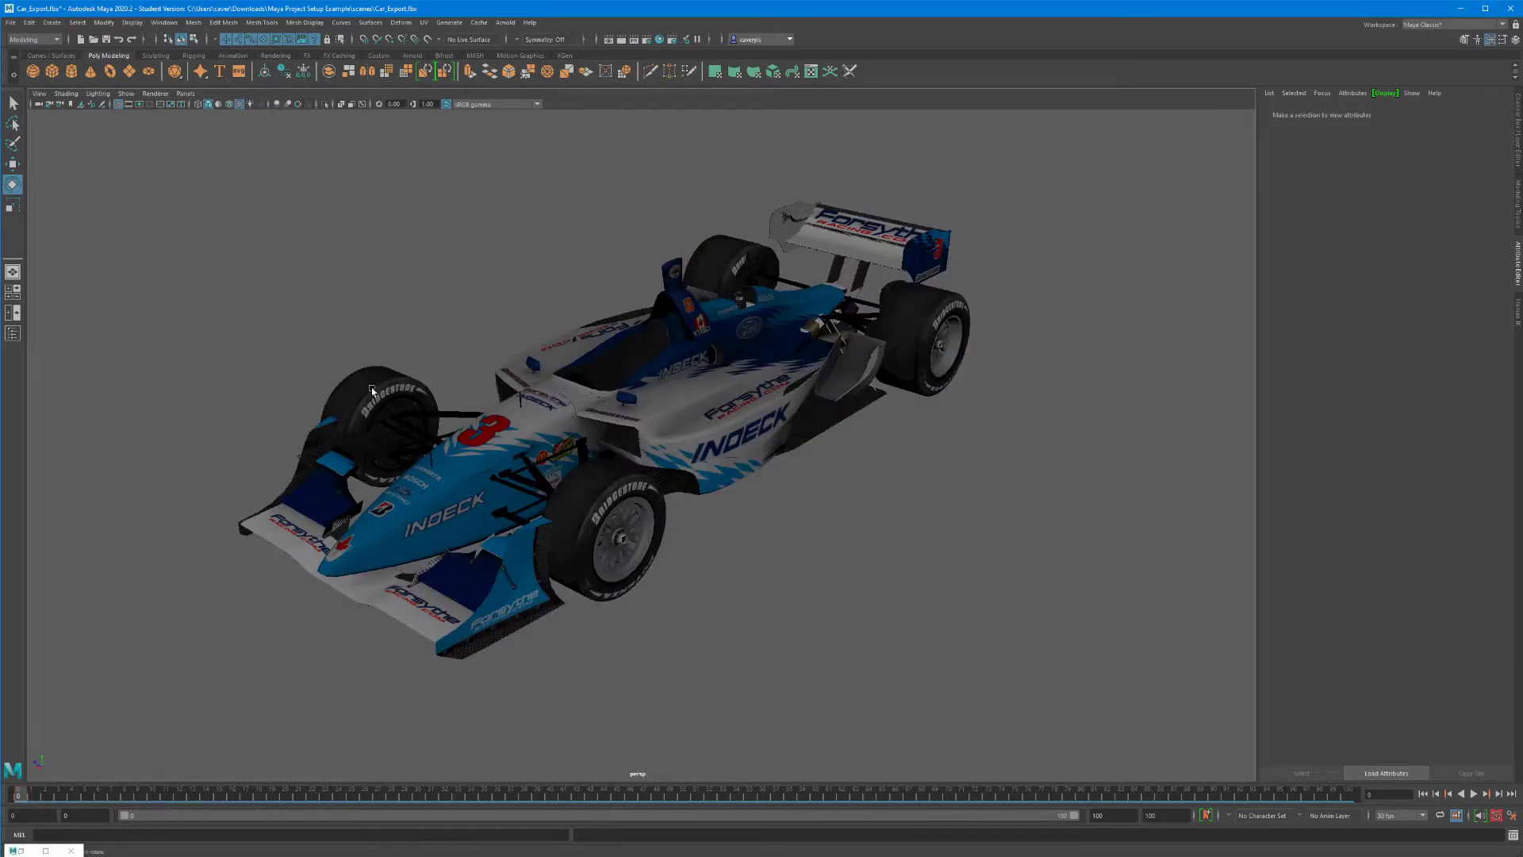
- Open the Outliner and dock it beside the viewport
click(167, 23)
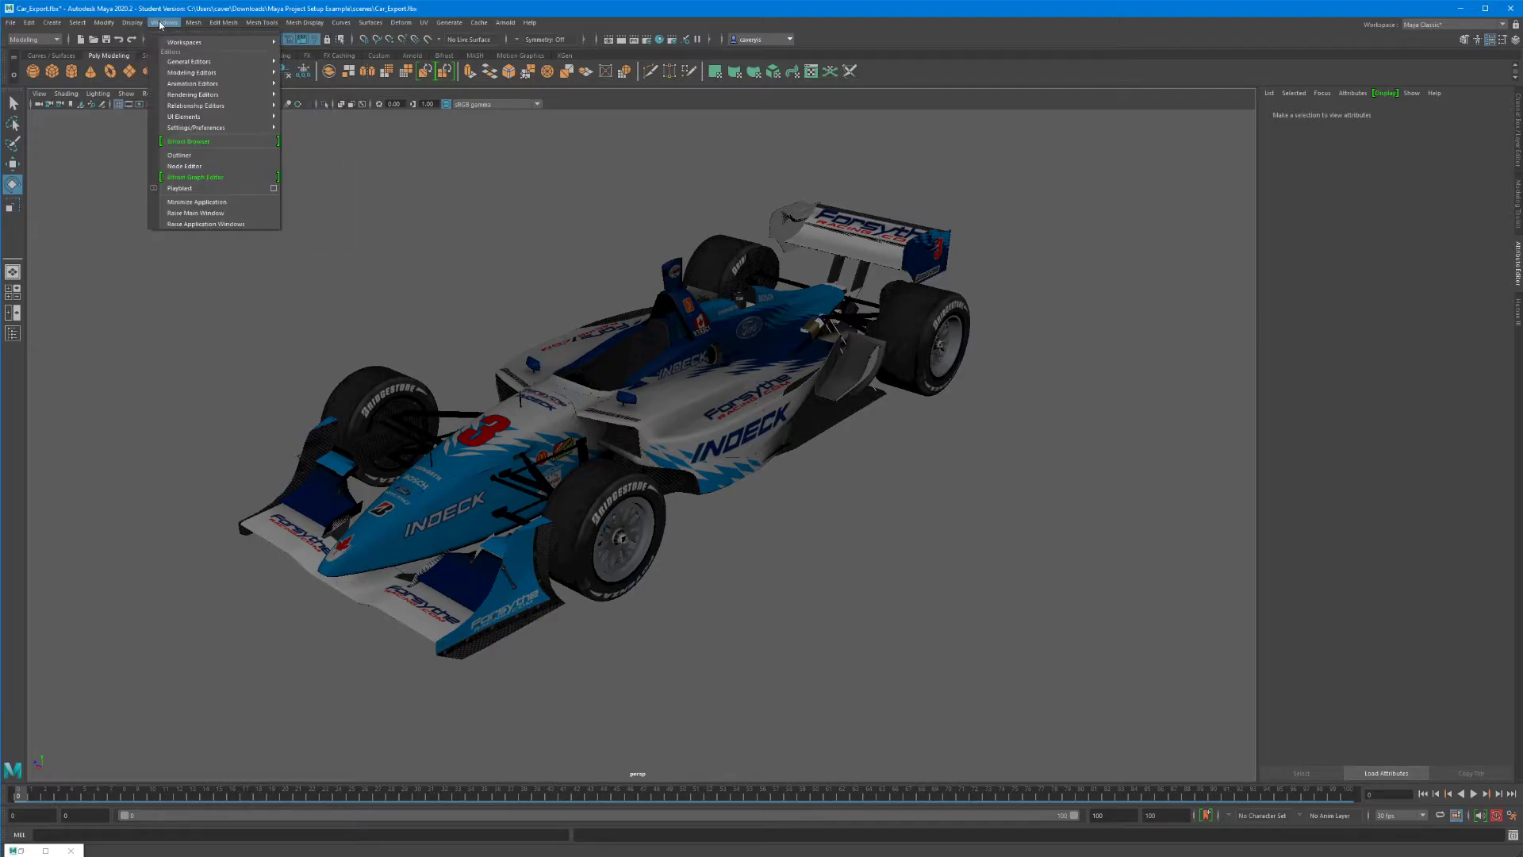
click(173, 157)
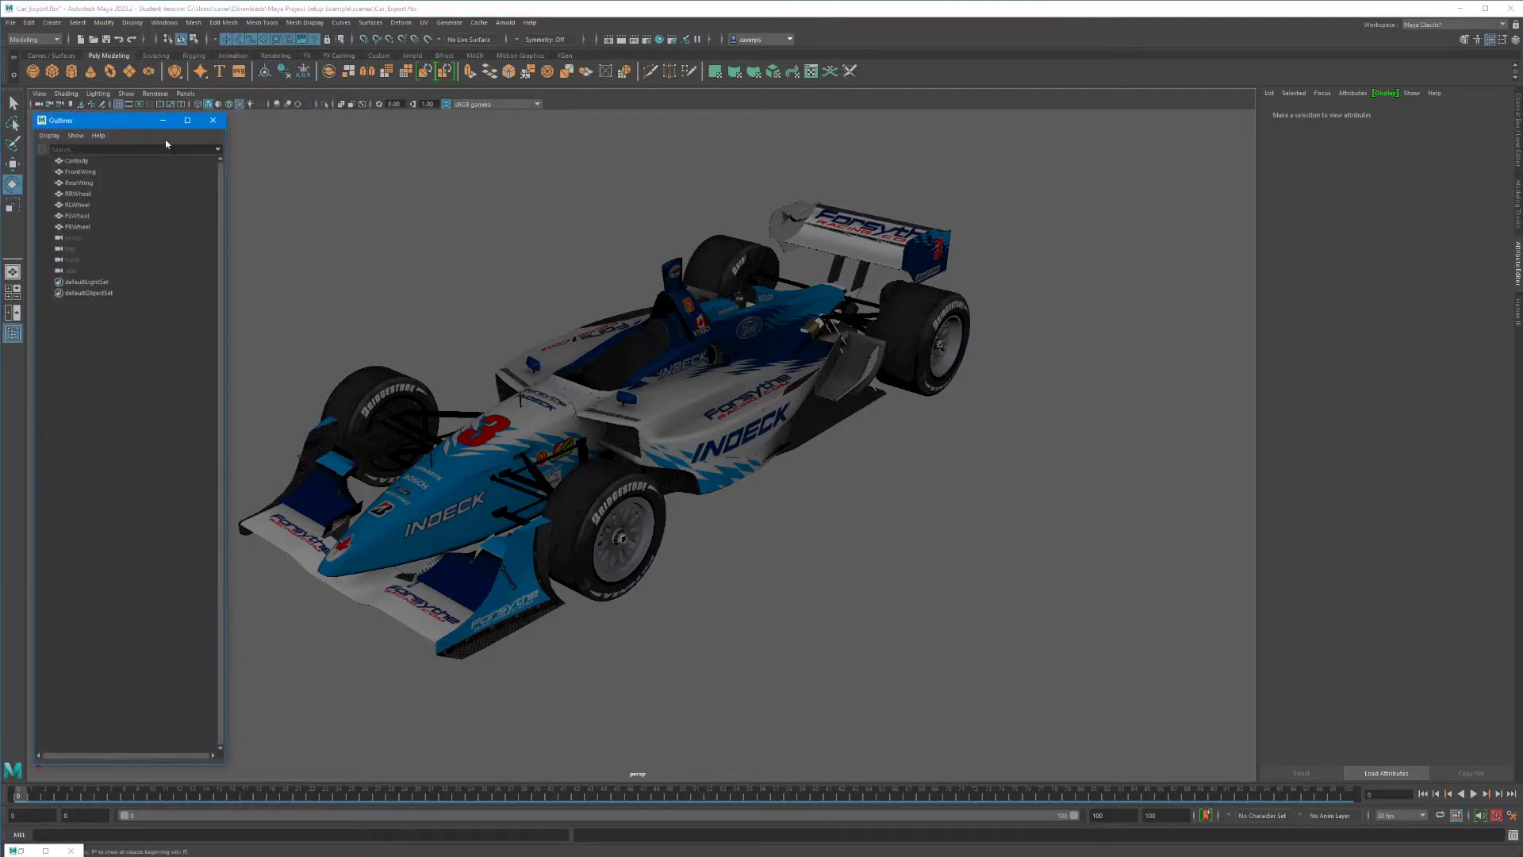
drag(140, 120, 21, 210)
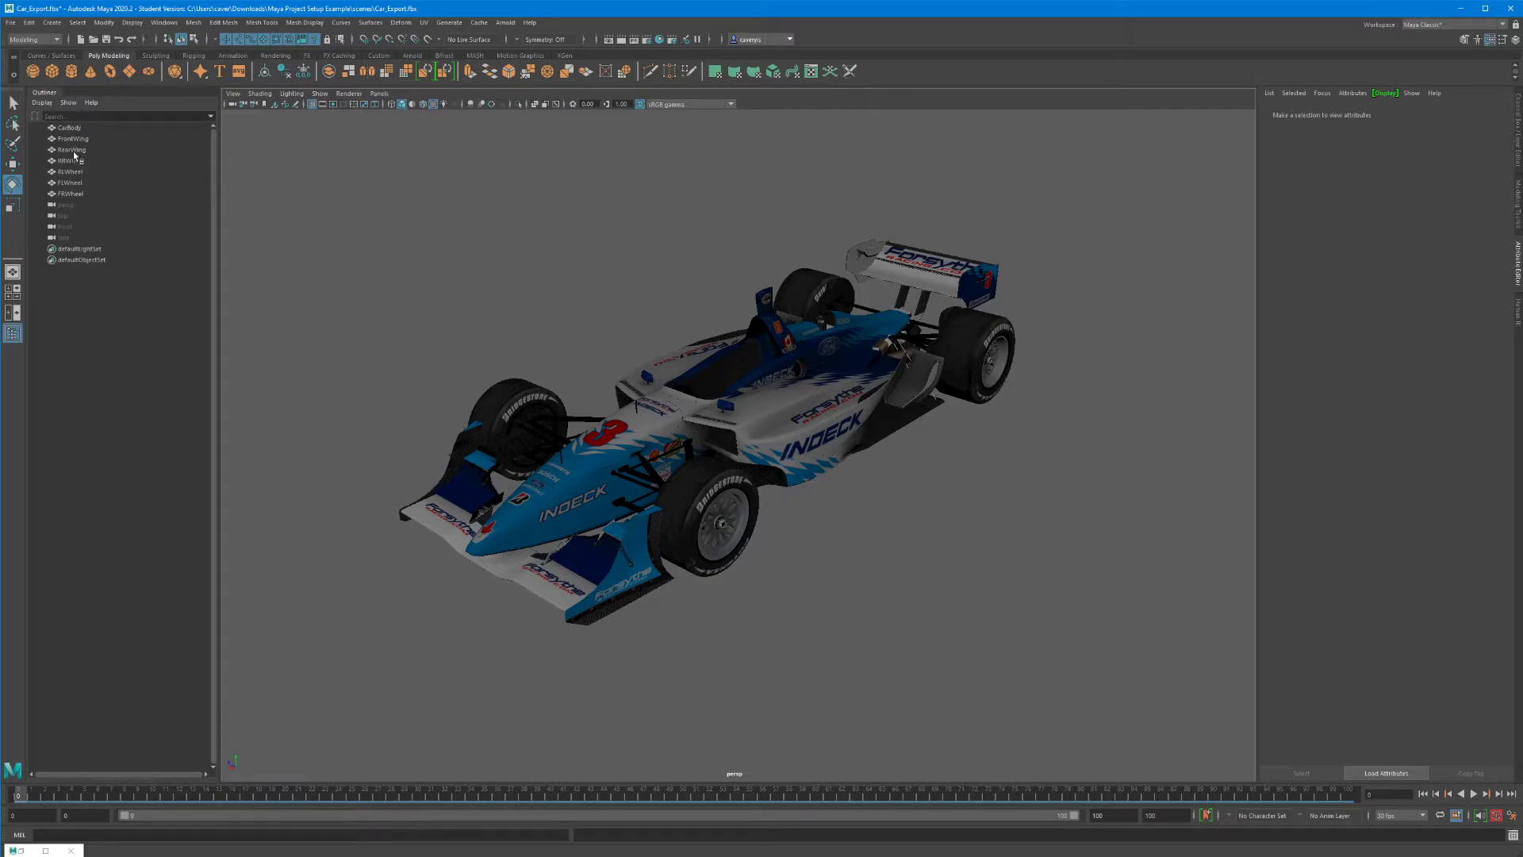
- Select each body, wing and wheel part in the Outliner to check which piece of the car every name refers to
alt+right_drag(763, 332, 916, 316)
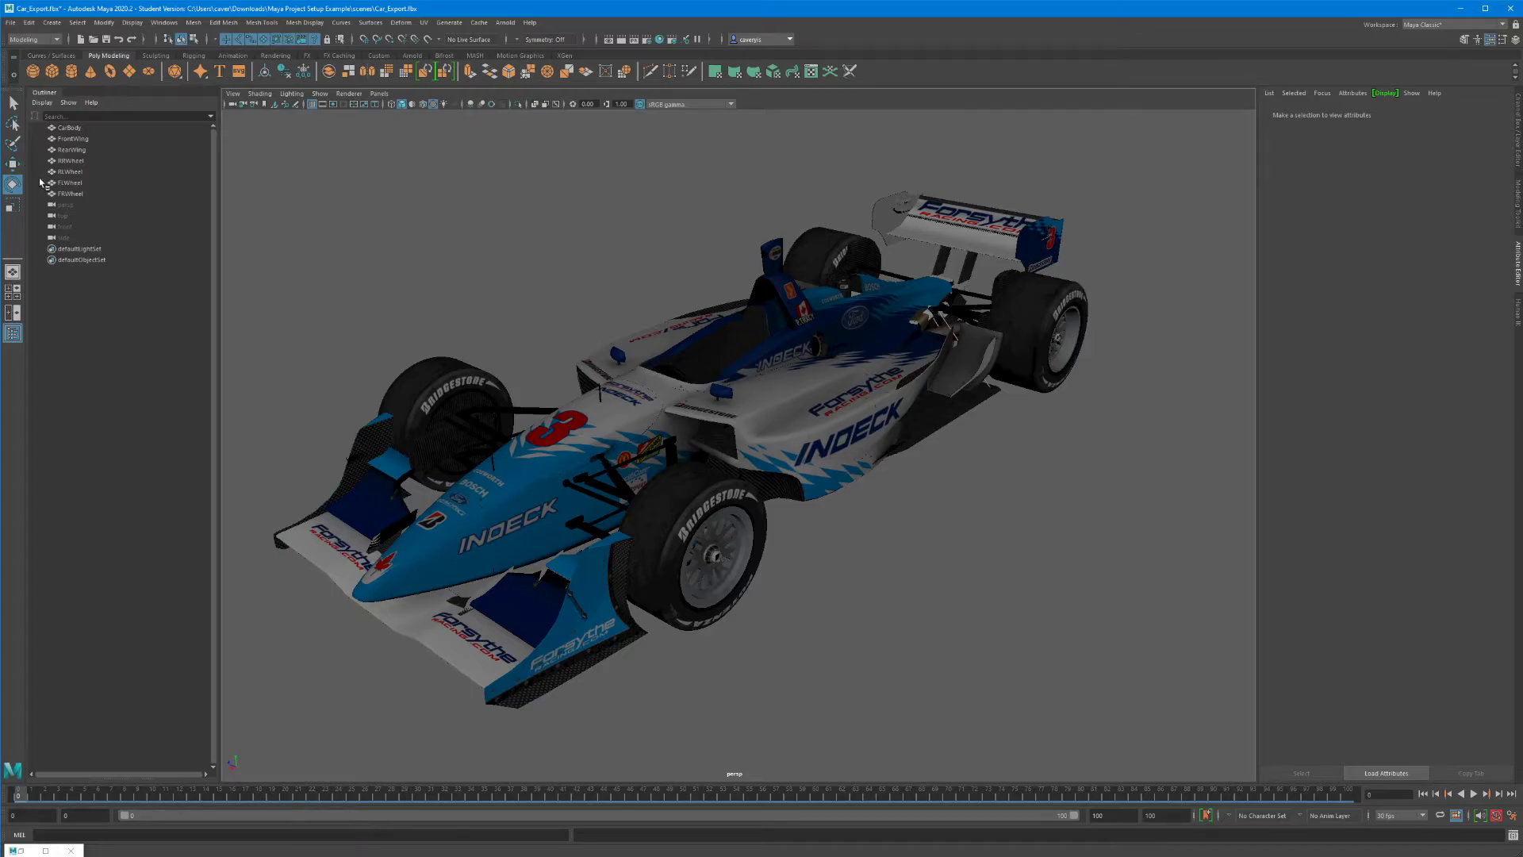
click(69, 127)
click(72, 139)
click(73, 150)
click(73, 161)
click(73, 172)
click(73, 183)
click(73, 194)
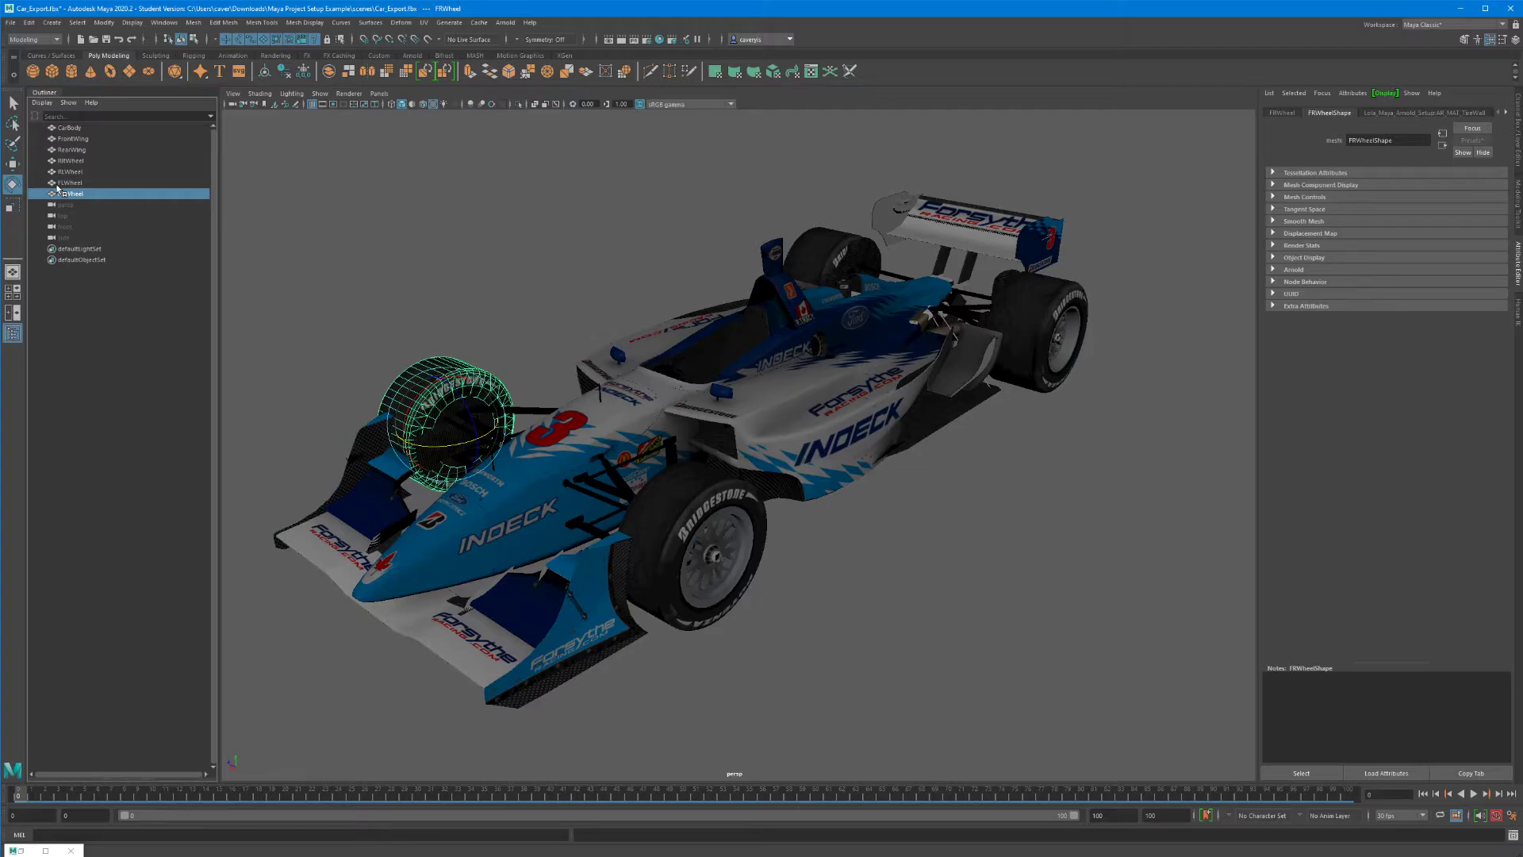
click(72, 161)
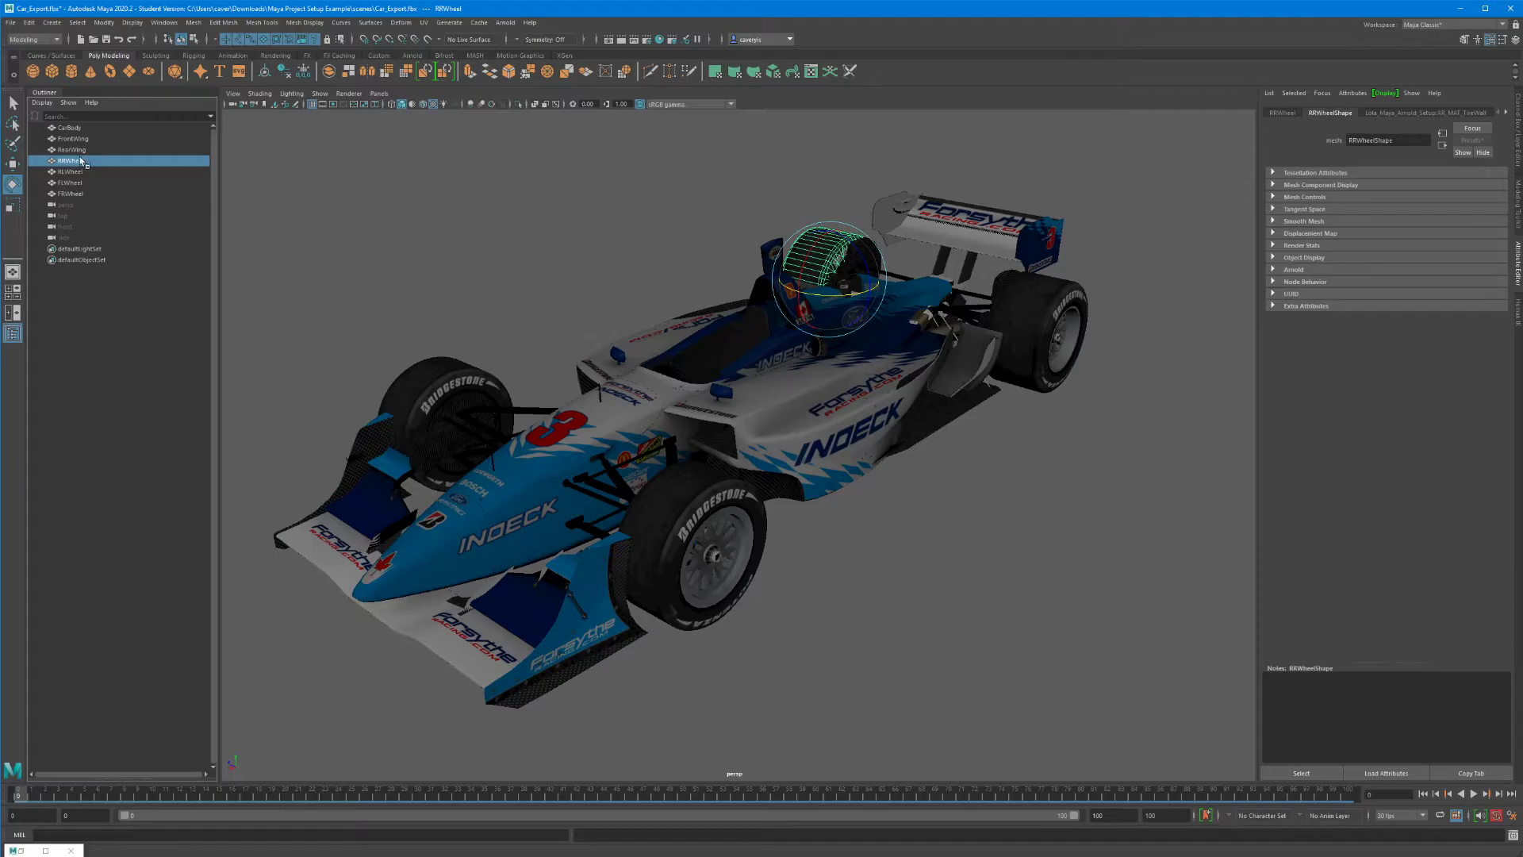
- Try selecting all car parts, both as a range from CarBody to FRWheel and around the whole model, and clear the selection
click(70, 128)
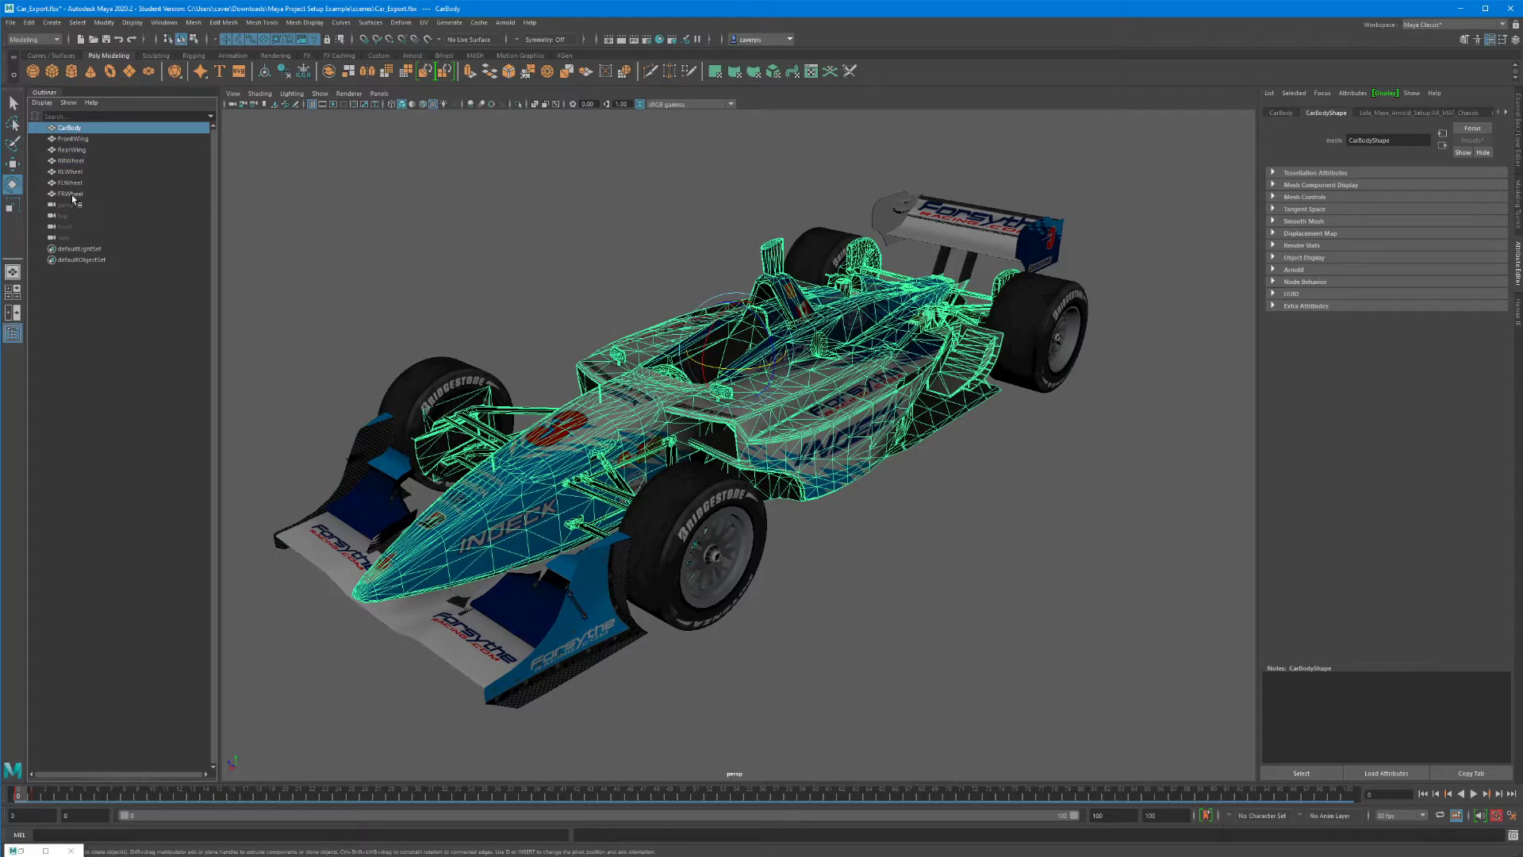
shift+click(71, 194)
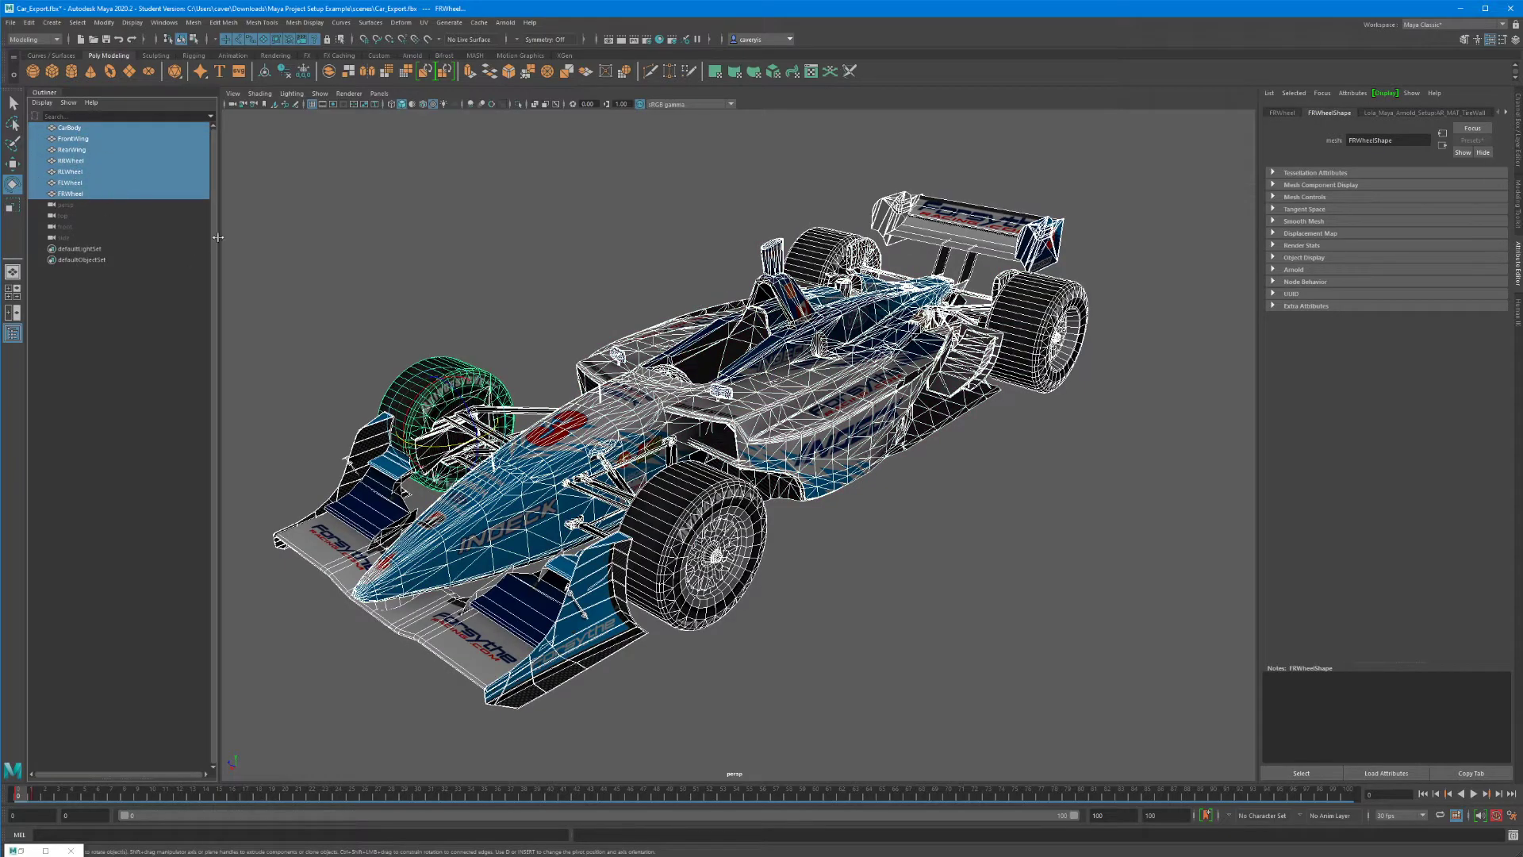
click(270, 231)
drag(246, 118, 1195, 724)
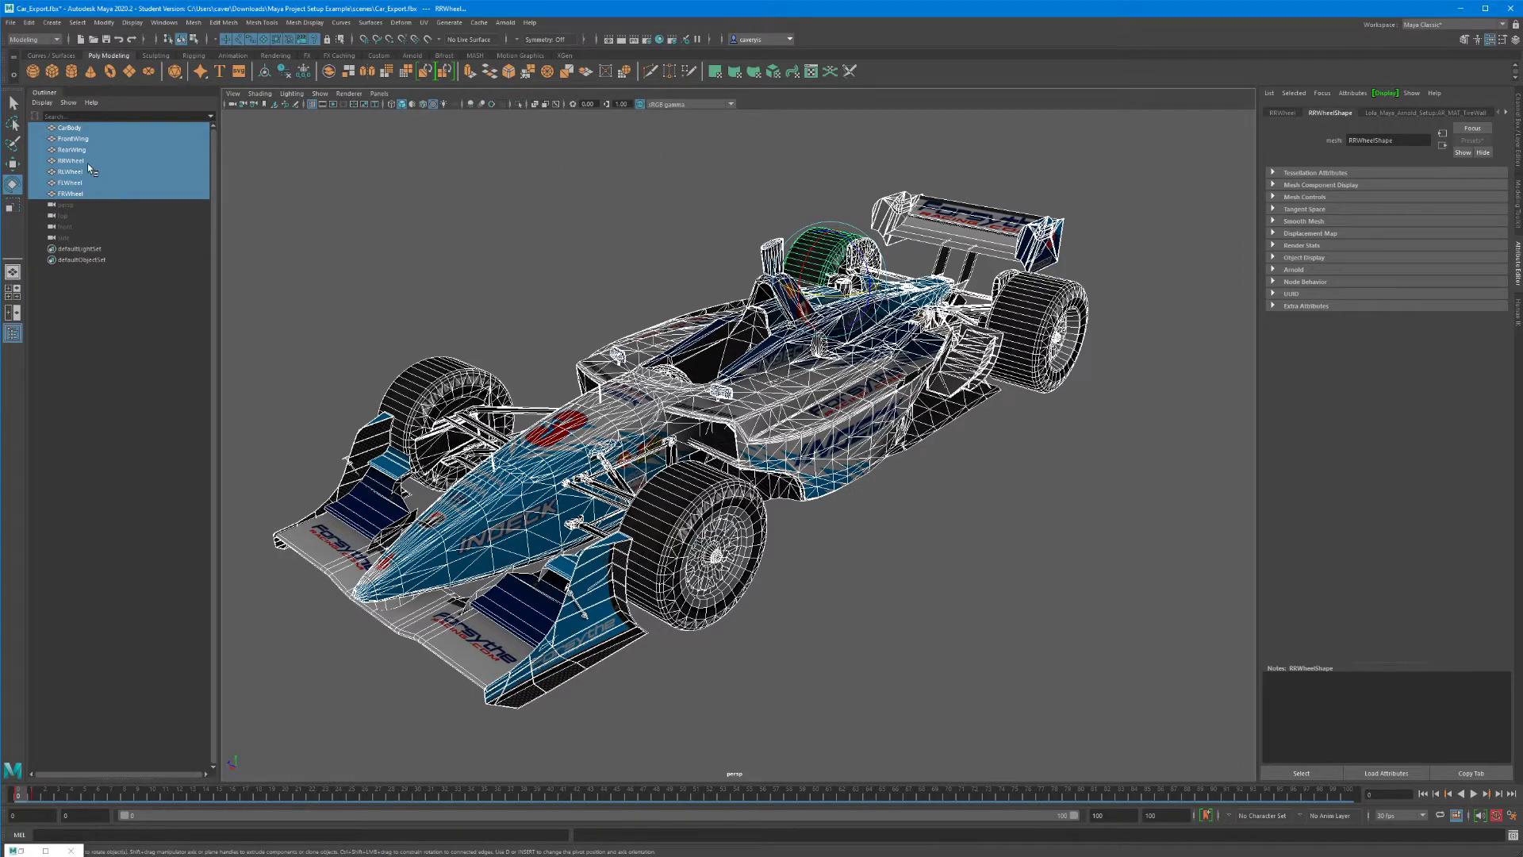
click(69, 127)
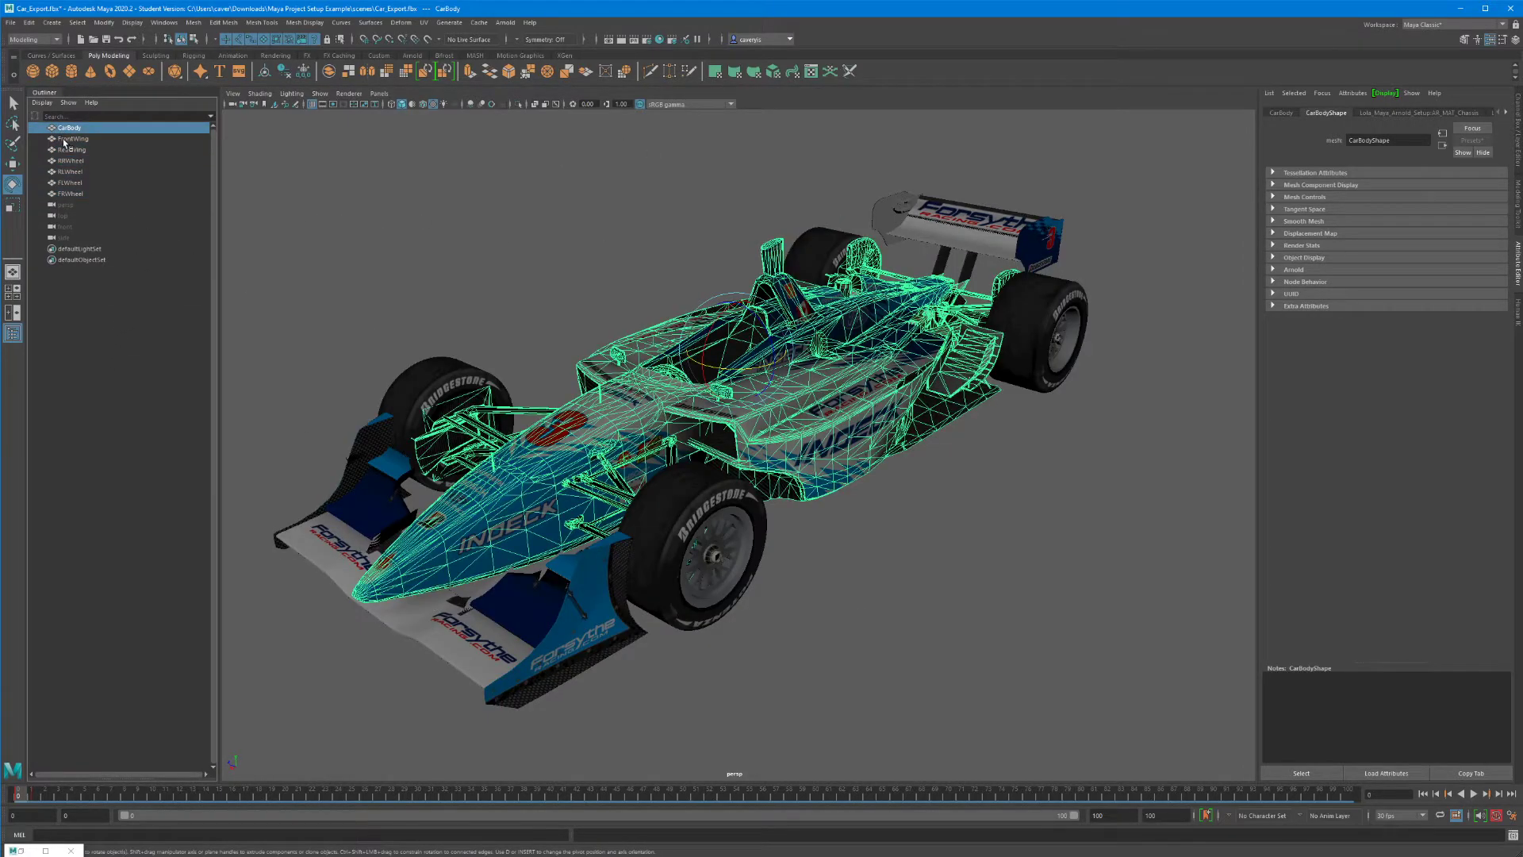
shift+click(71, 194)
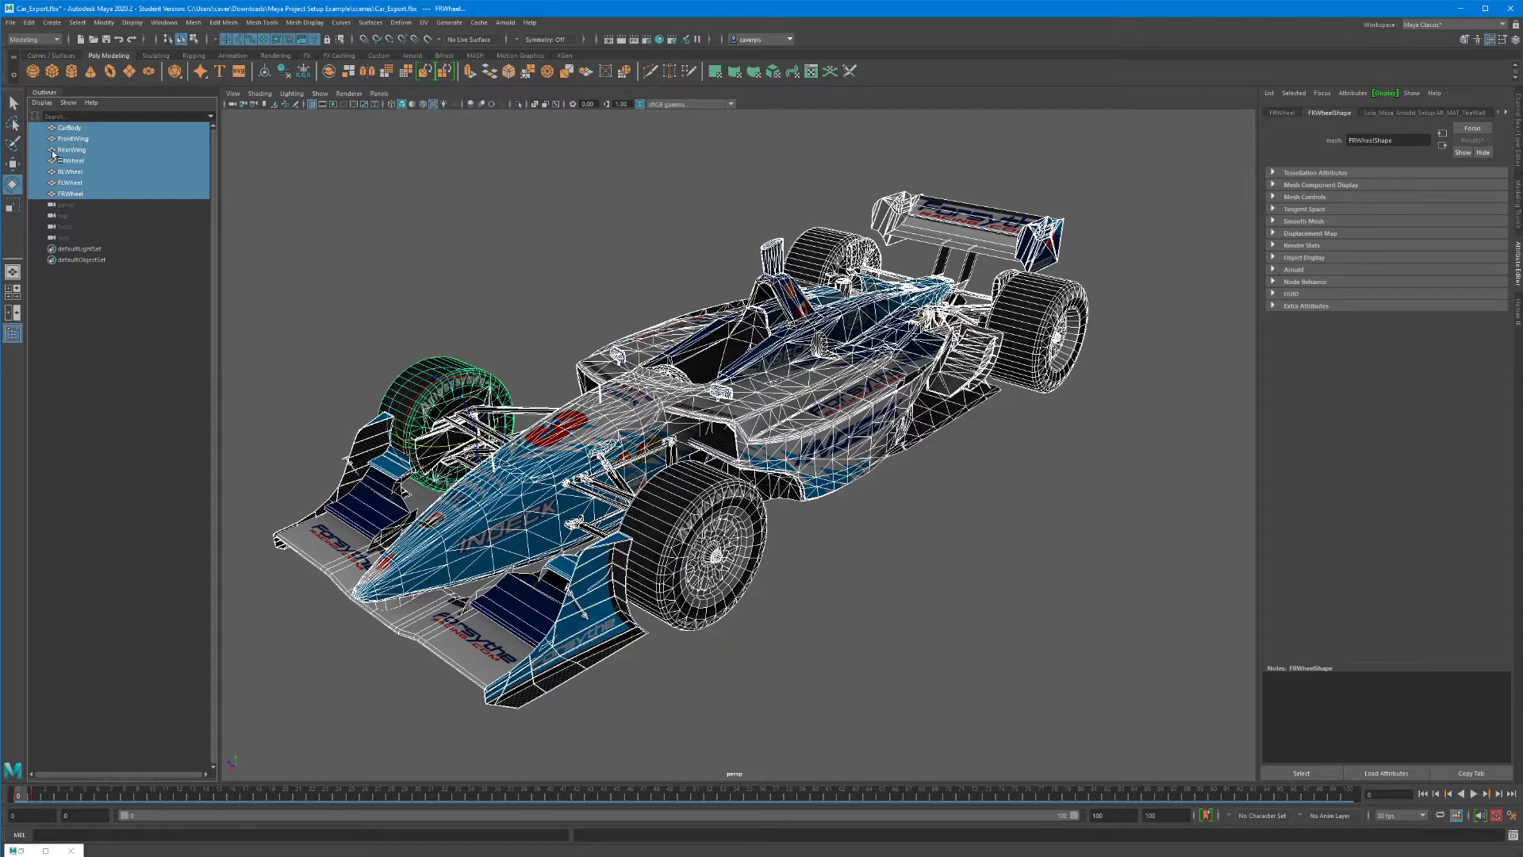
click(66, 116)
click(597, 261)
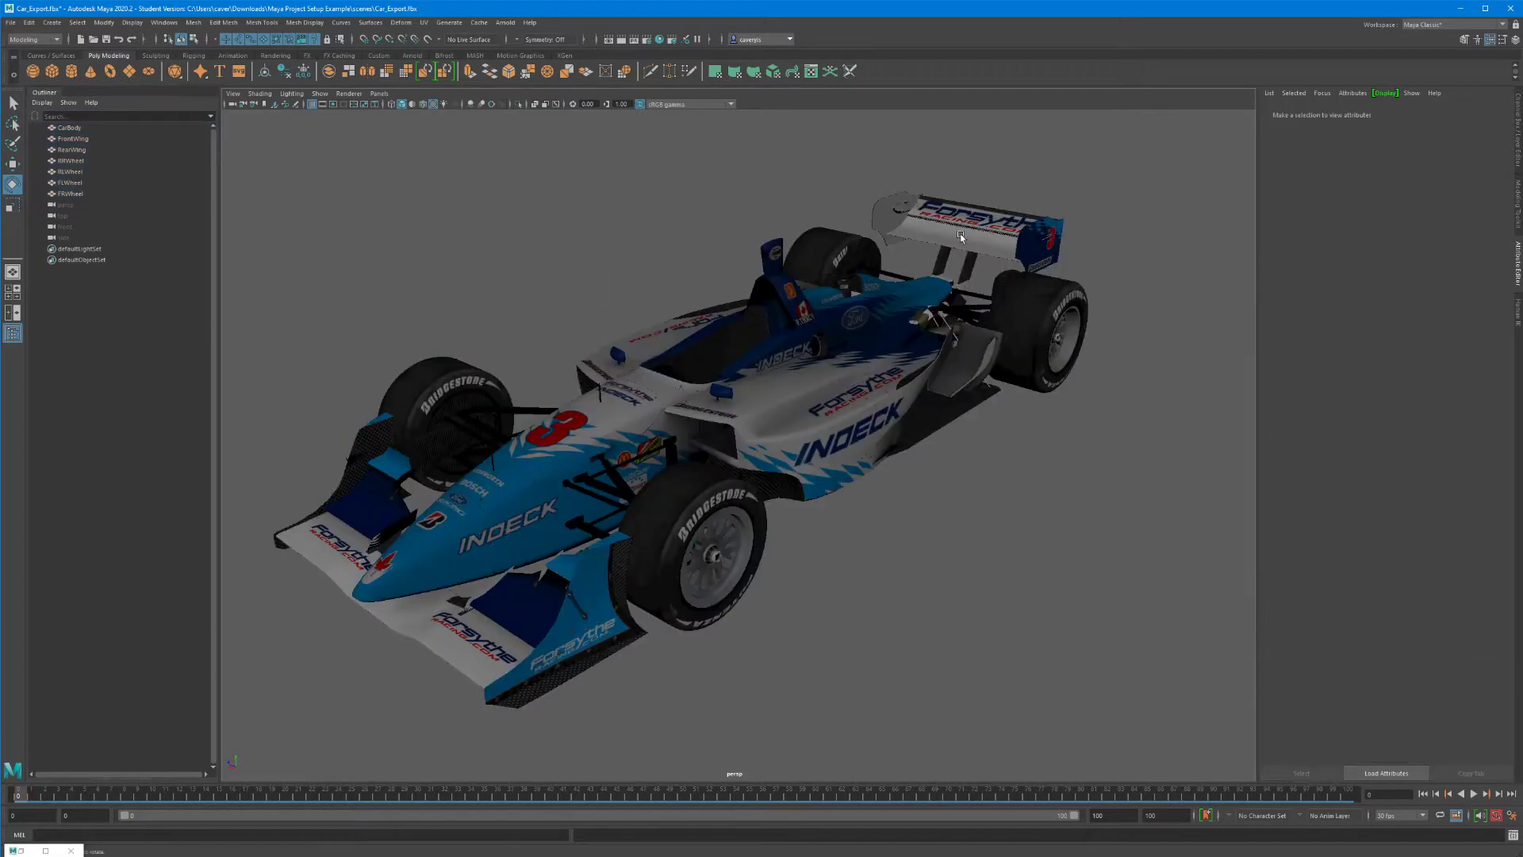
- Select the whole car, group all its parts and expand the new group in the Outliner
mouse_move(1194, 181)
mouse_down()
mouse_move(969, 341)
mouse_move(228, 690)
mouse_move(233, 741)
mouse_move(256, 742)
mouse_up()
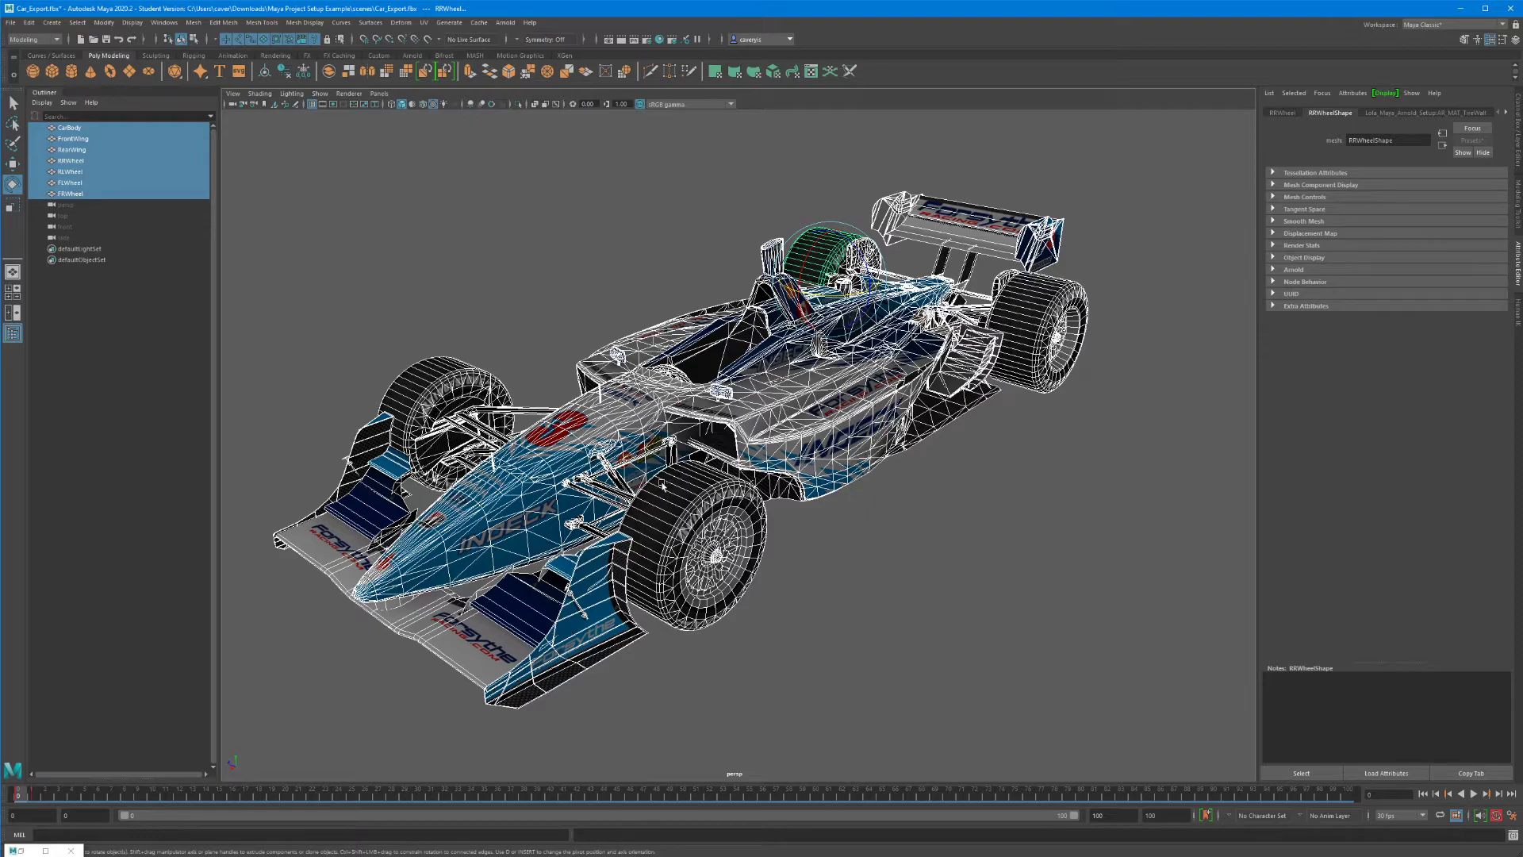
key(ctrl+g)
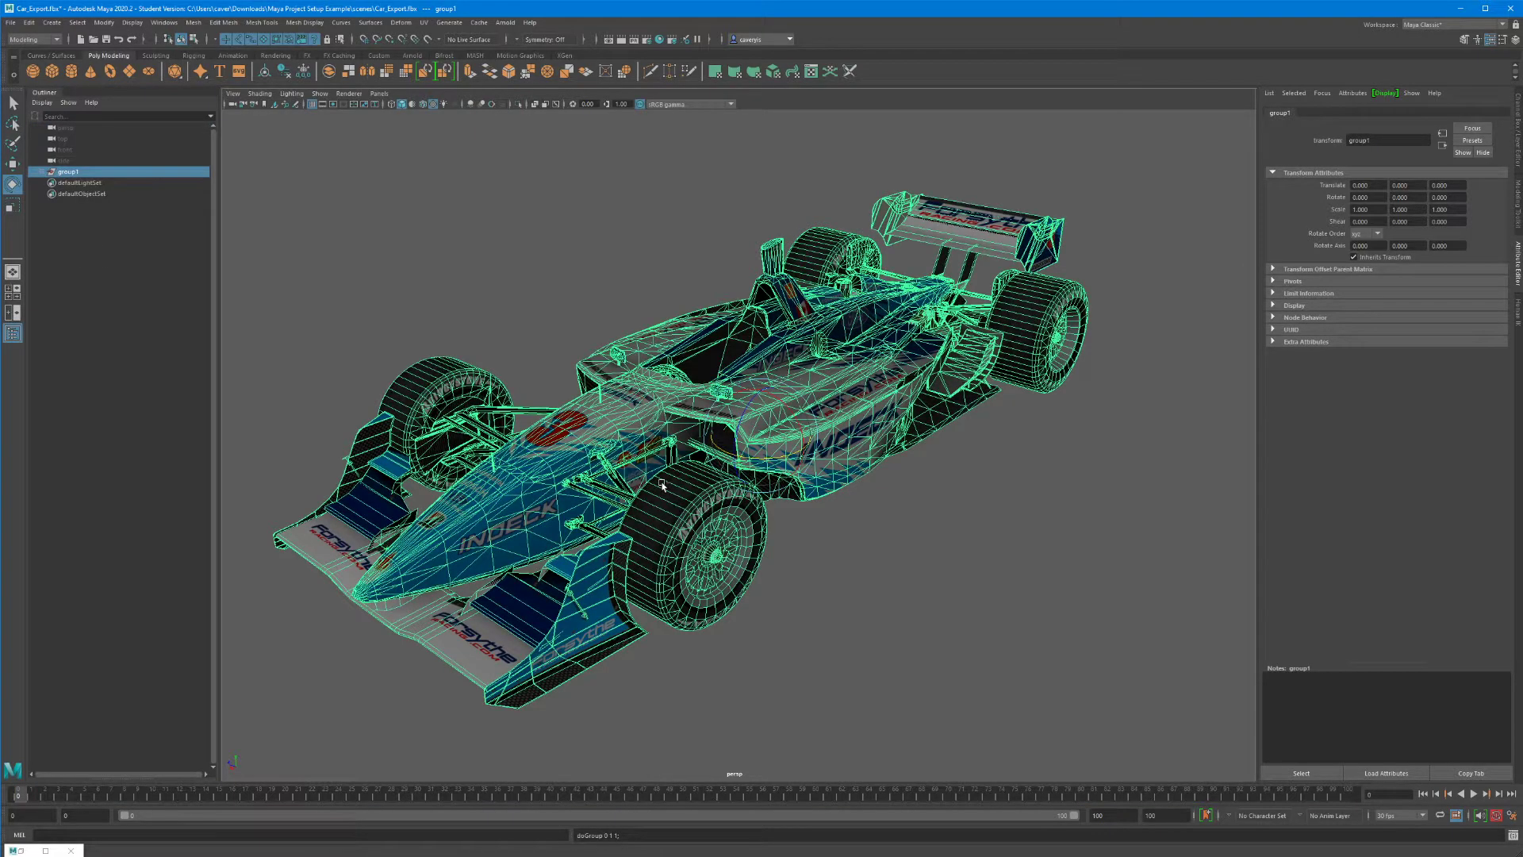
click(44, 172)
- Select each child of the car group in turn, from RLWheel to RRWheel, to check the separate parts
click(67, 184)
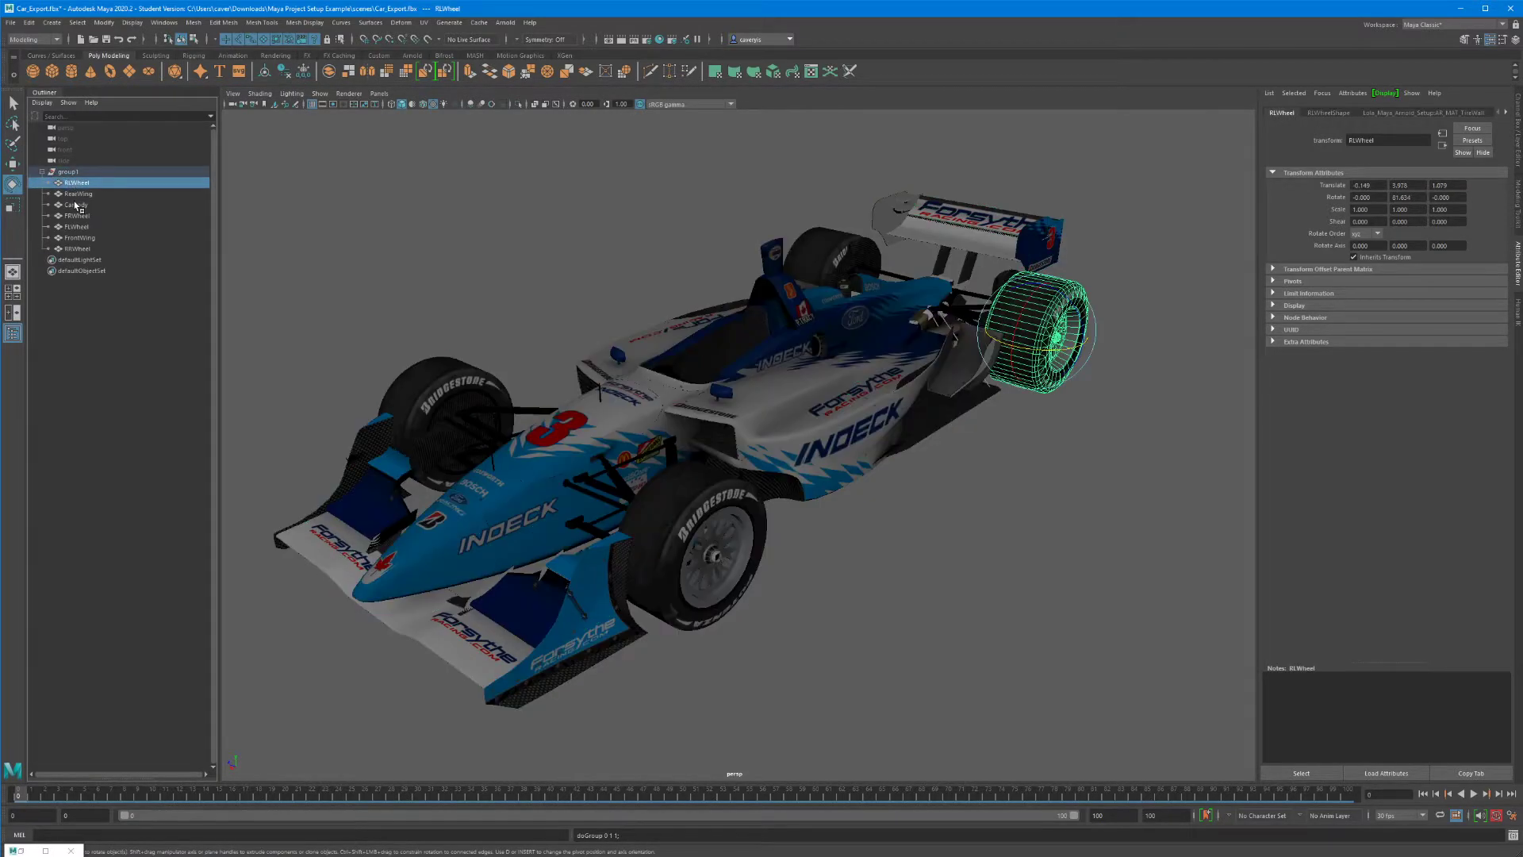
click(77, 193)
click(77, 205)
click(78, 216)
click(78, 227)
click(80, 238)
click(80, 249)
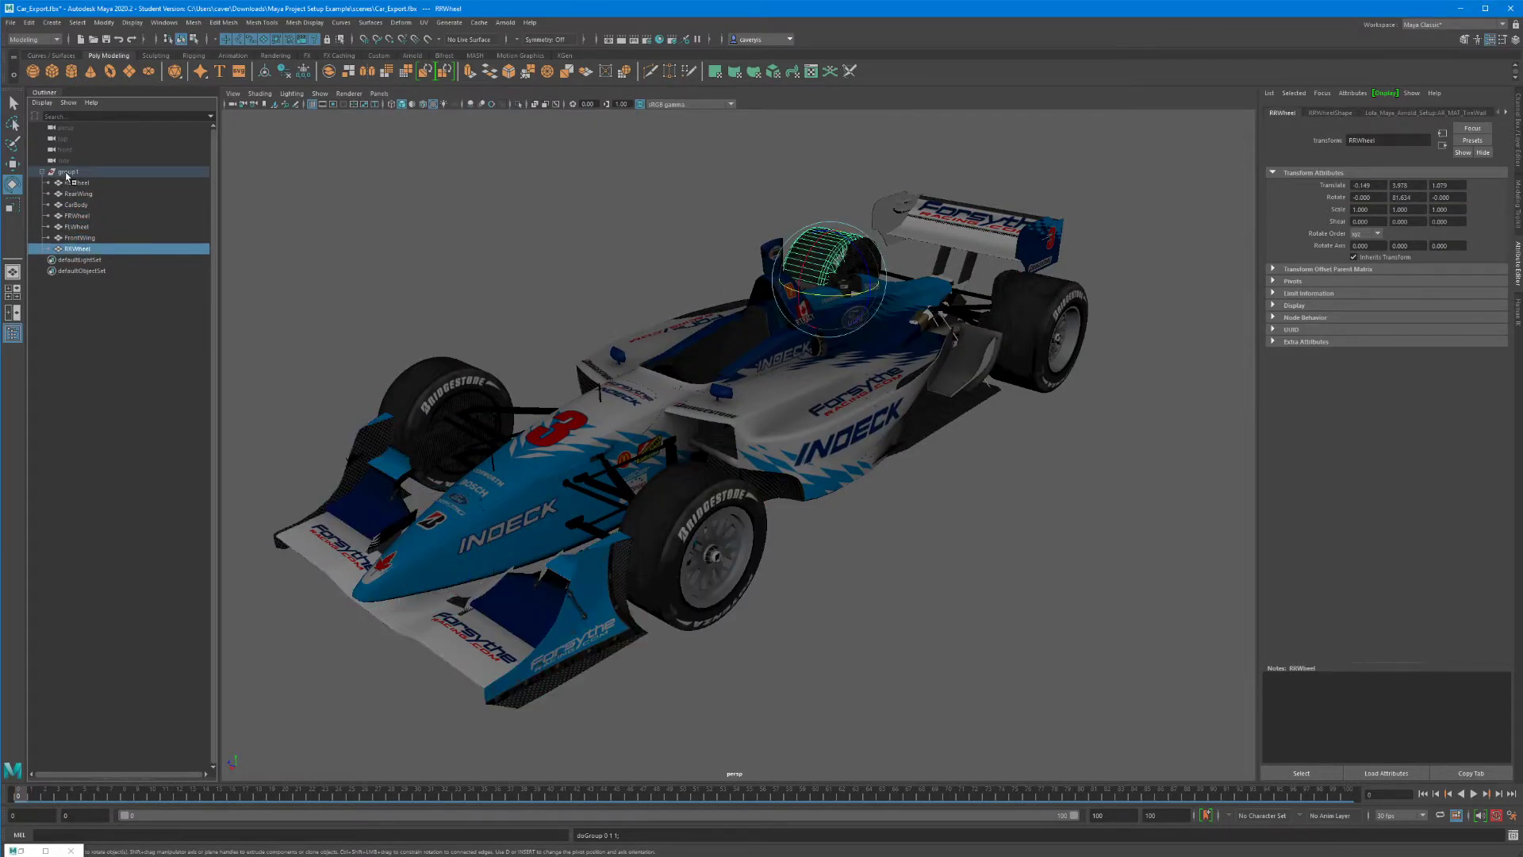
- Select the car group, try rotating it as one unit and undo the rotation
click(69, 172)
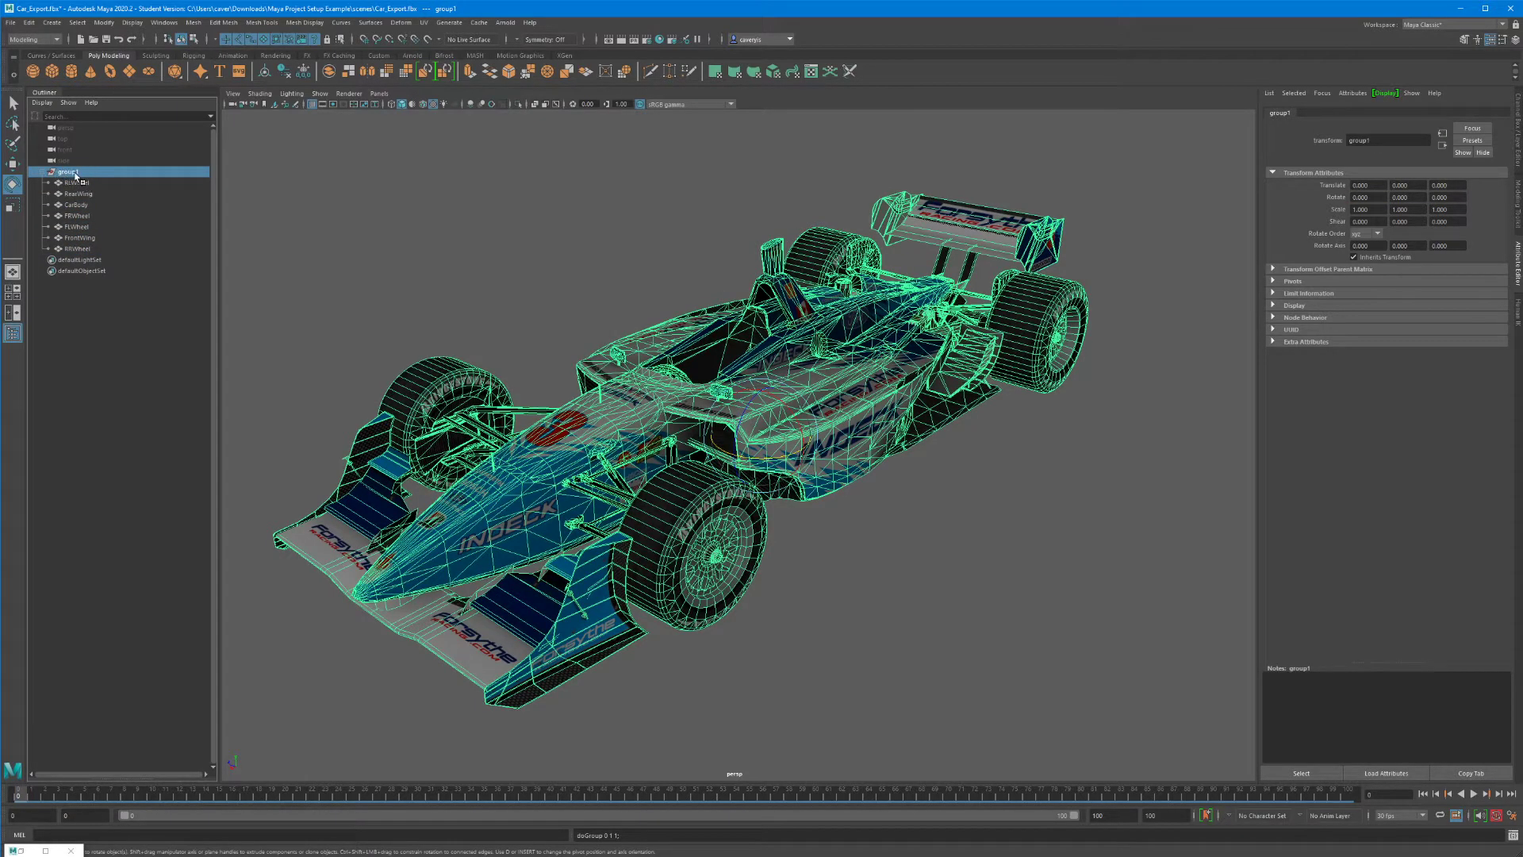
mouse_move(778, 458)
mouse_down()
mouse_move(839, 462)
mouse_move(749, 458)
mouse_move(779, 459)
mouse_up()
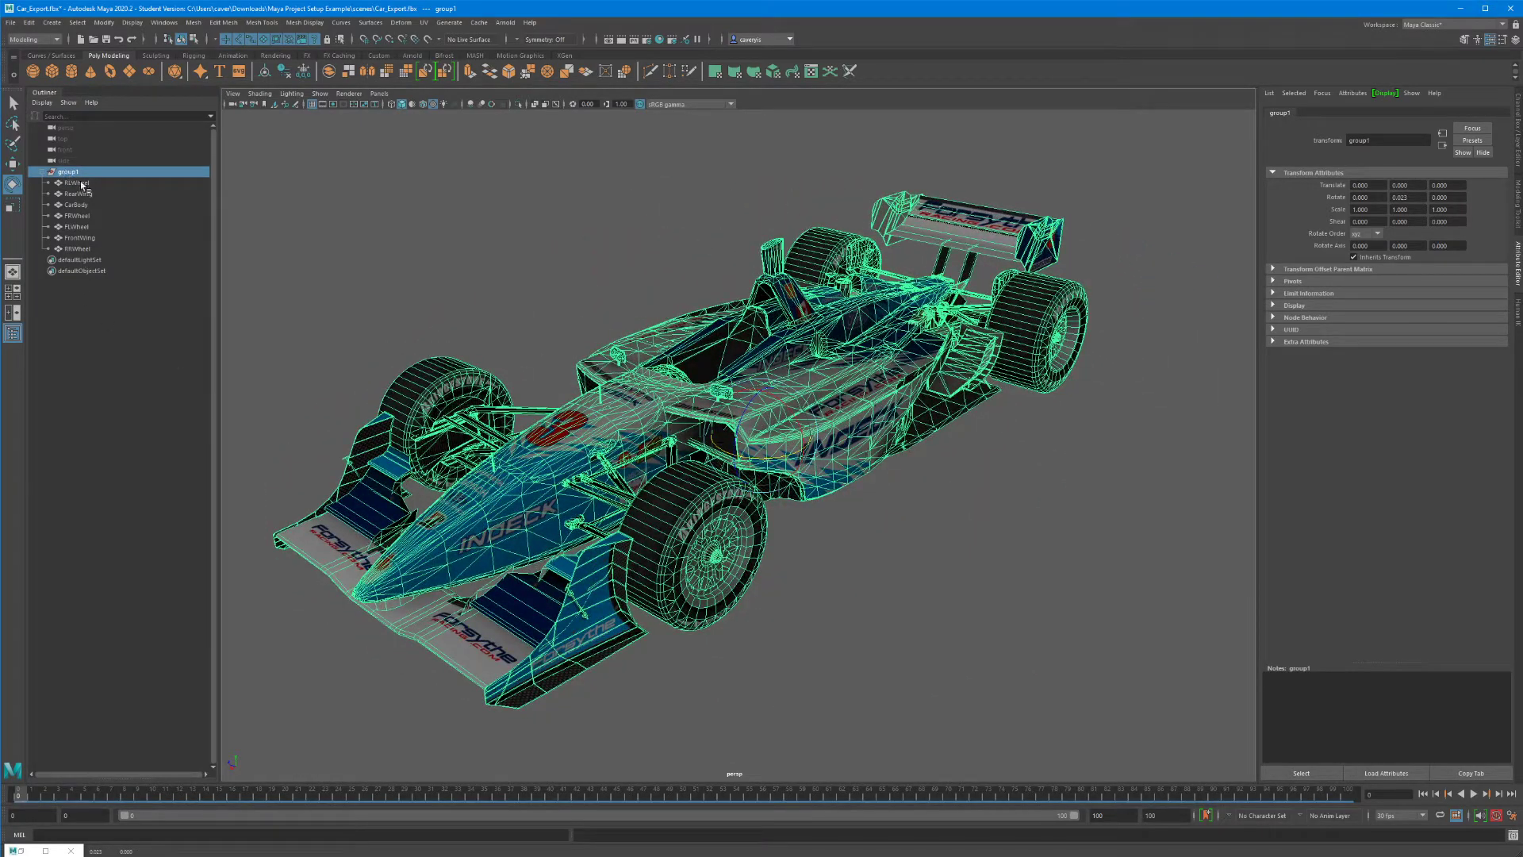
key(ctrl+z)
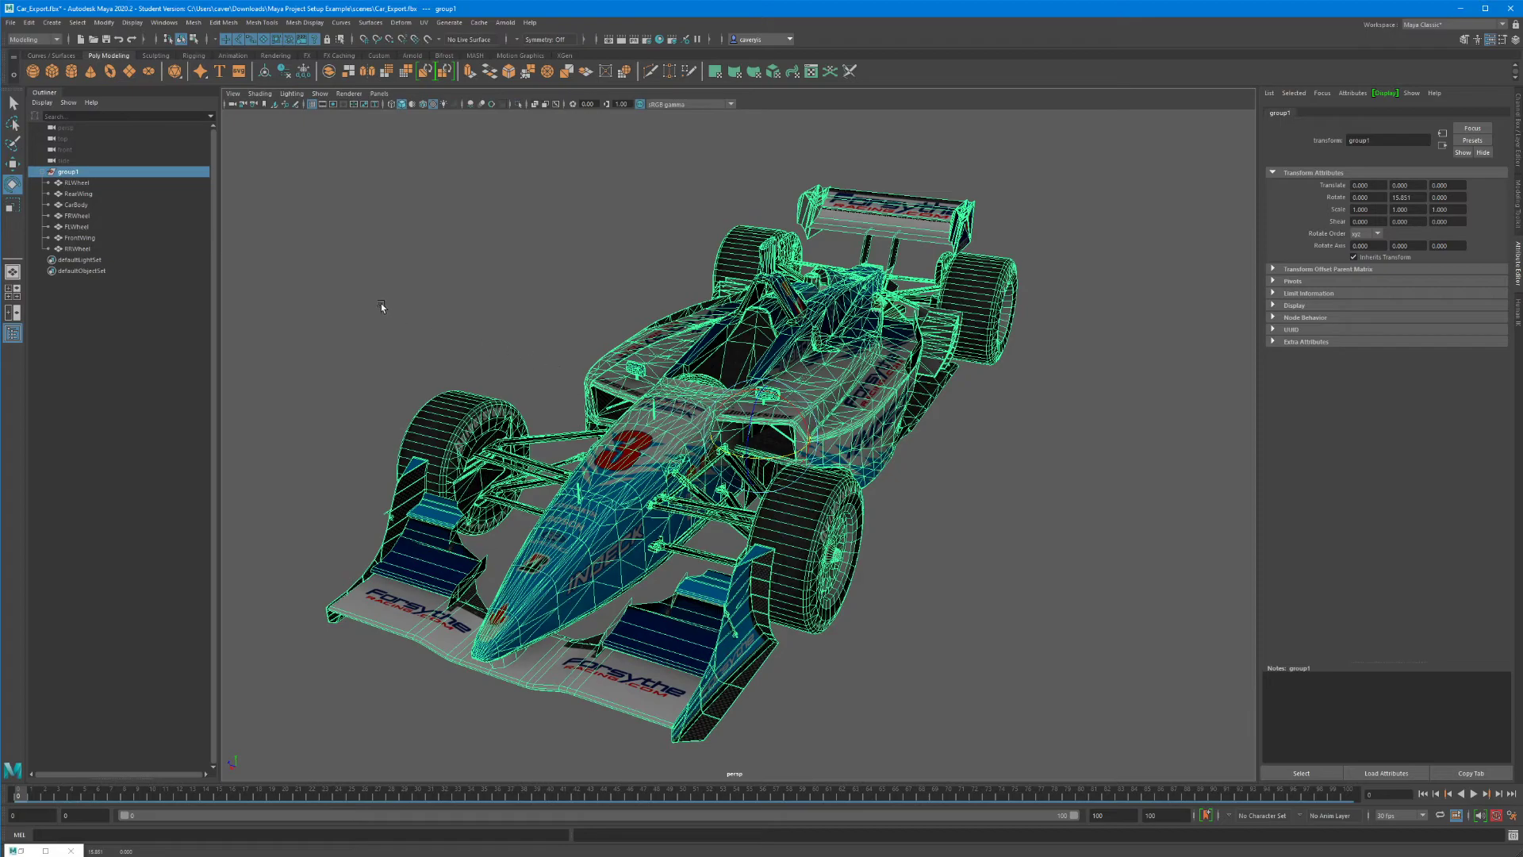
key(ctrl+z)
key(ctrl+z)
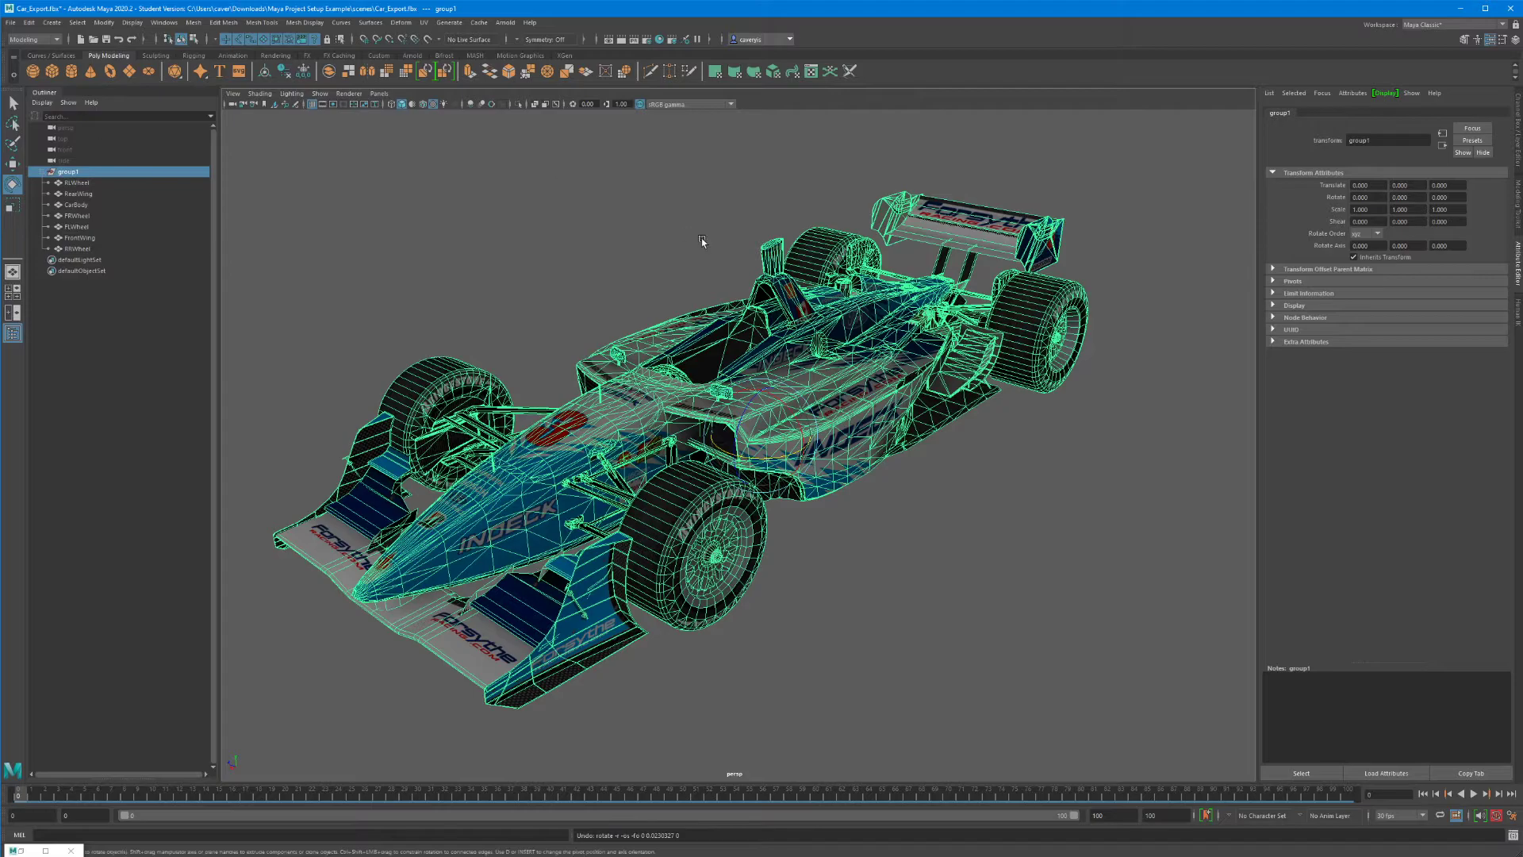
- Select the car body and individual parts directly in the viewport to check how grouped parts get selected
click(673, 222)
click(902, 343)
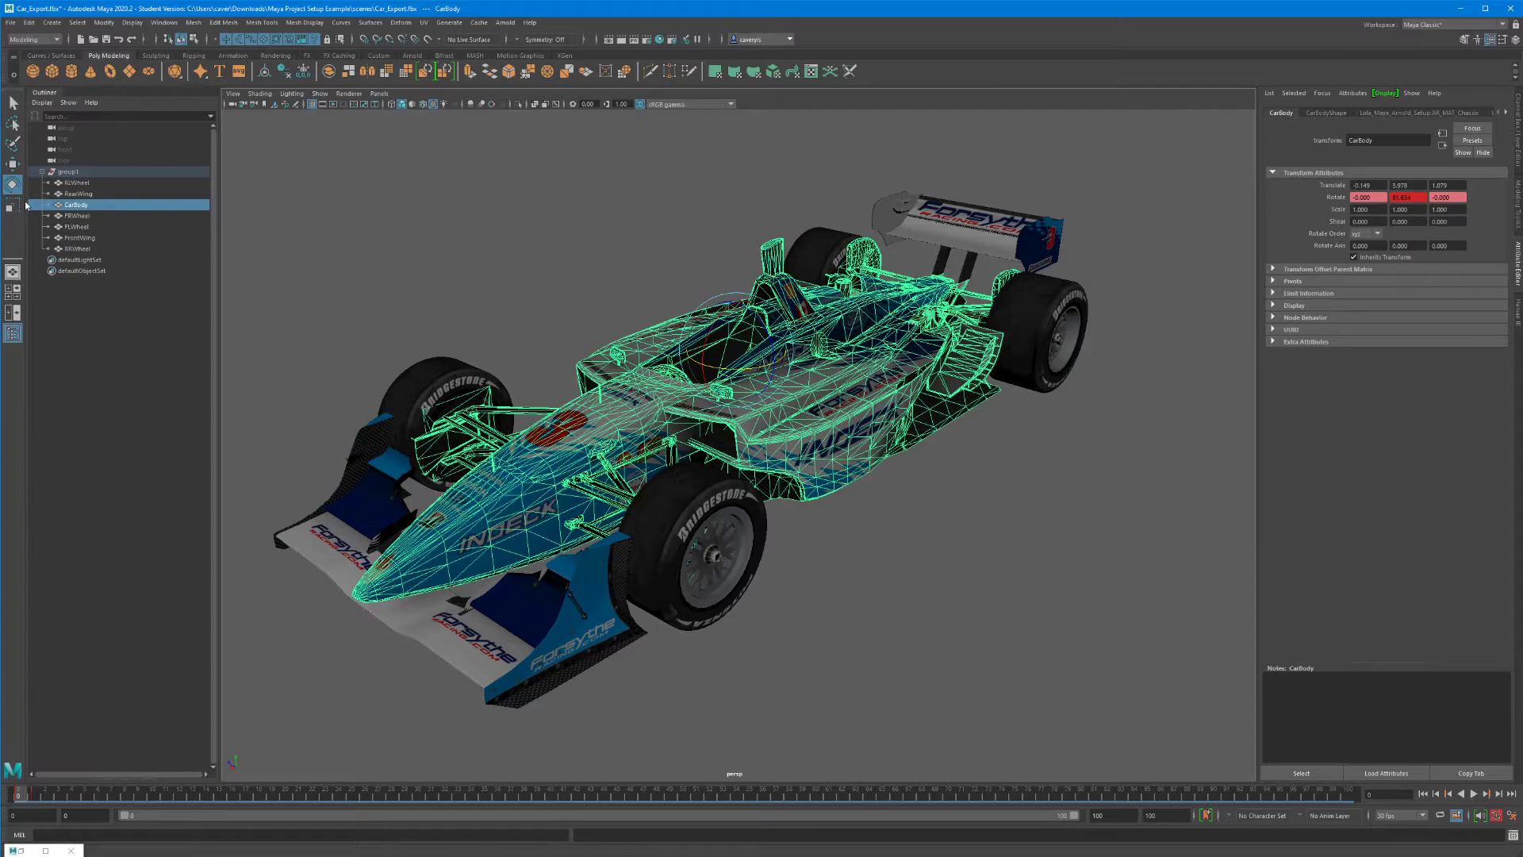
click(425, 157)
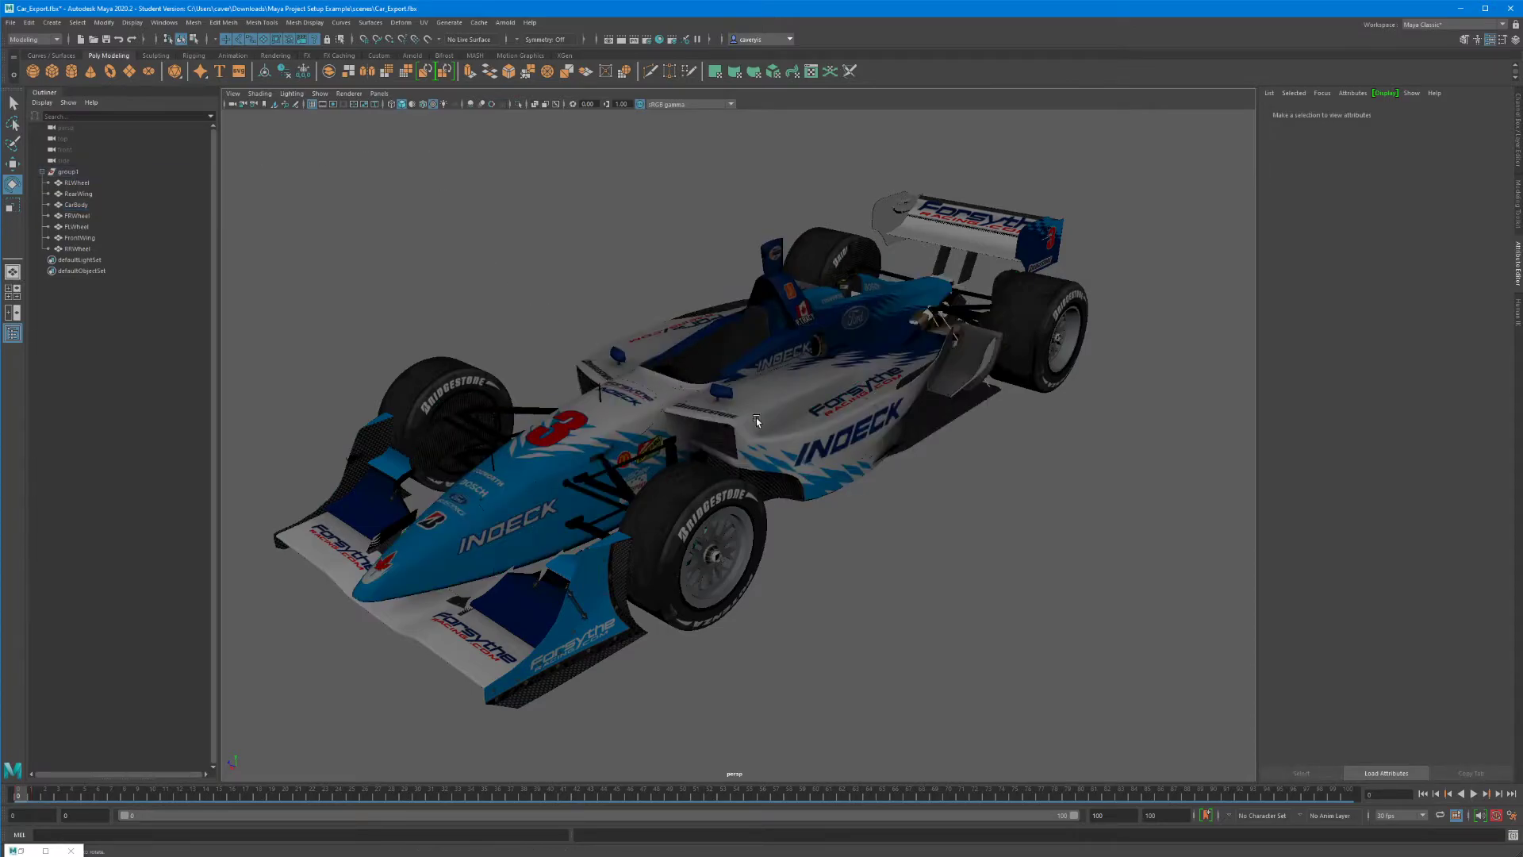
click(690, 387)
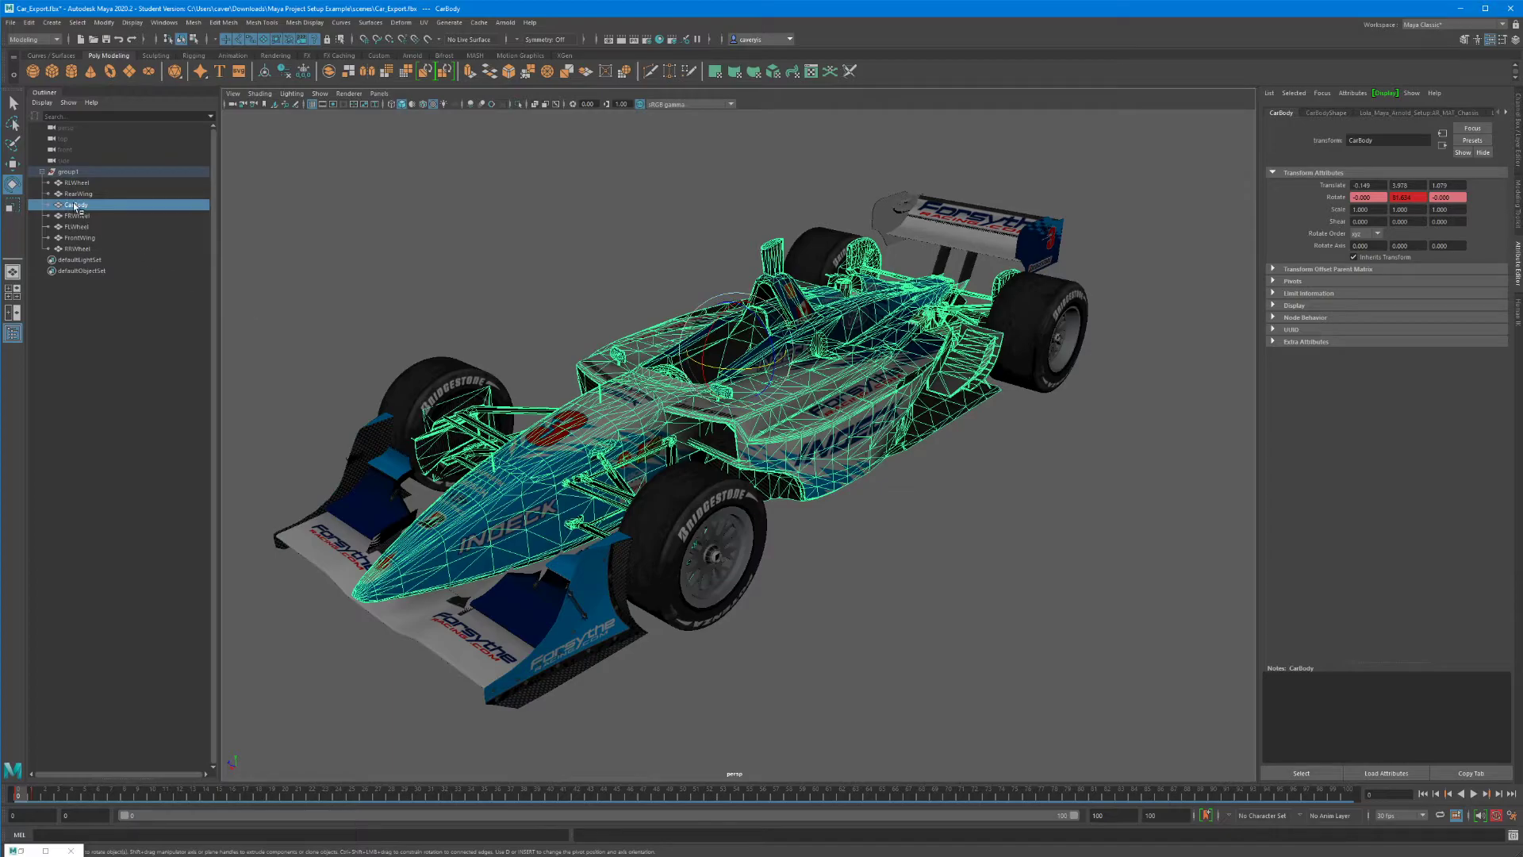
click(406, 379)
click(698, 547)
shift+click(833, 428)
- Select all the parts around the car in the viewport, try rotating them individually, undo the rotation and deselect them
drag(1126, 218, 247, 760)
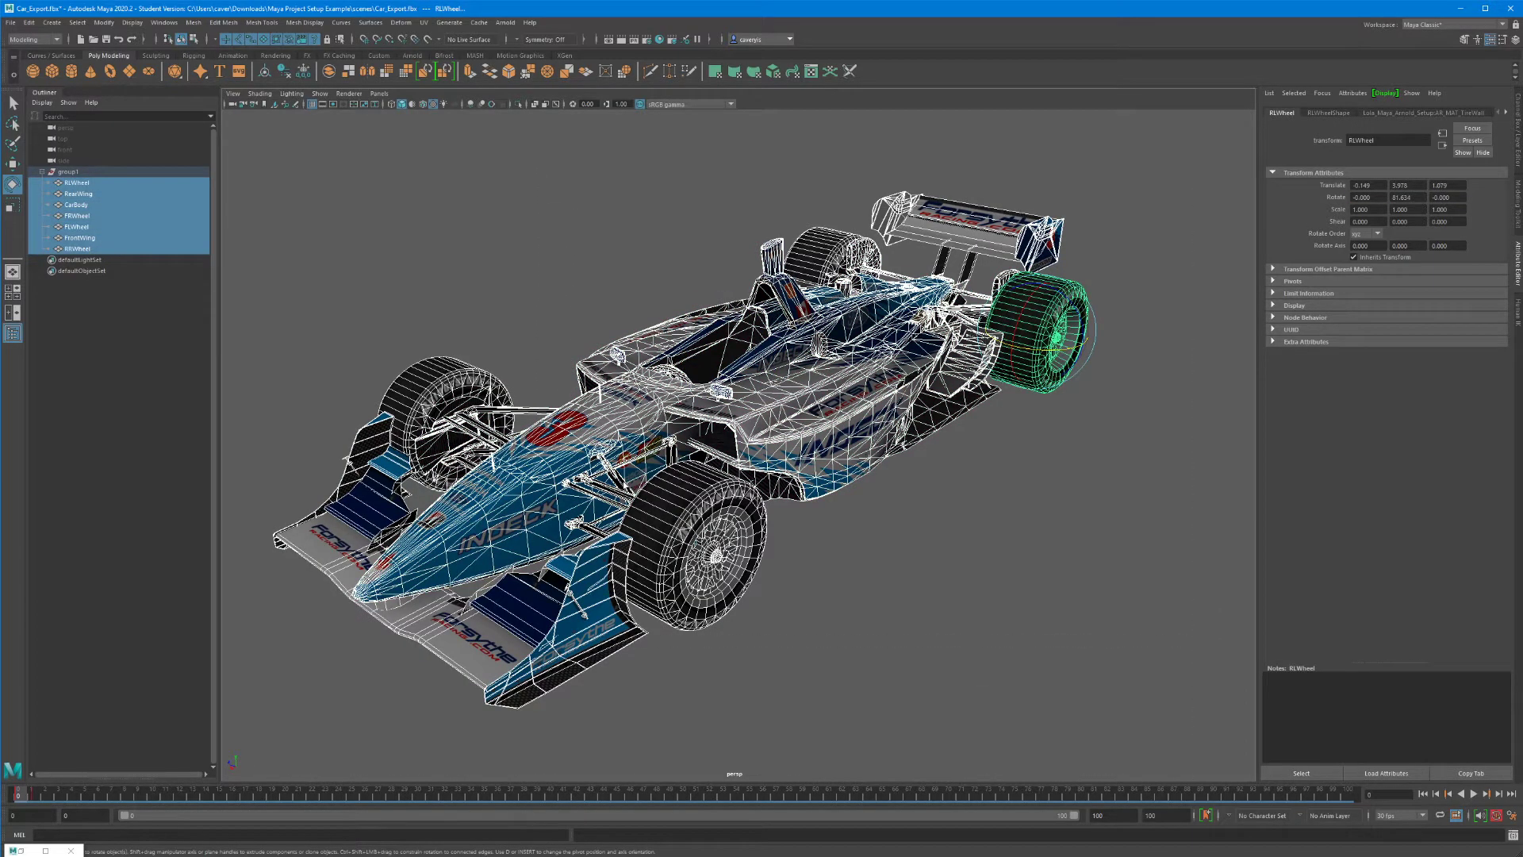
key(r)
key(e)
key(w)
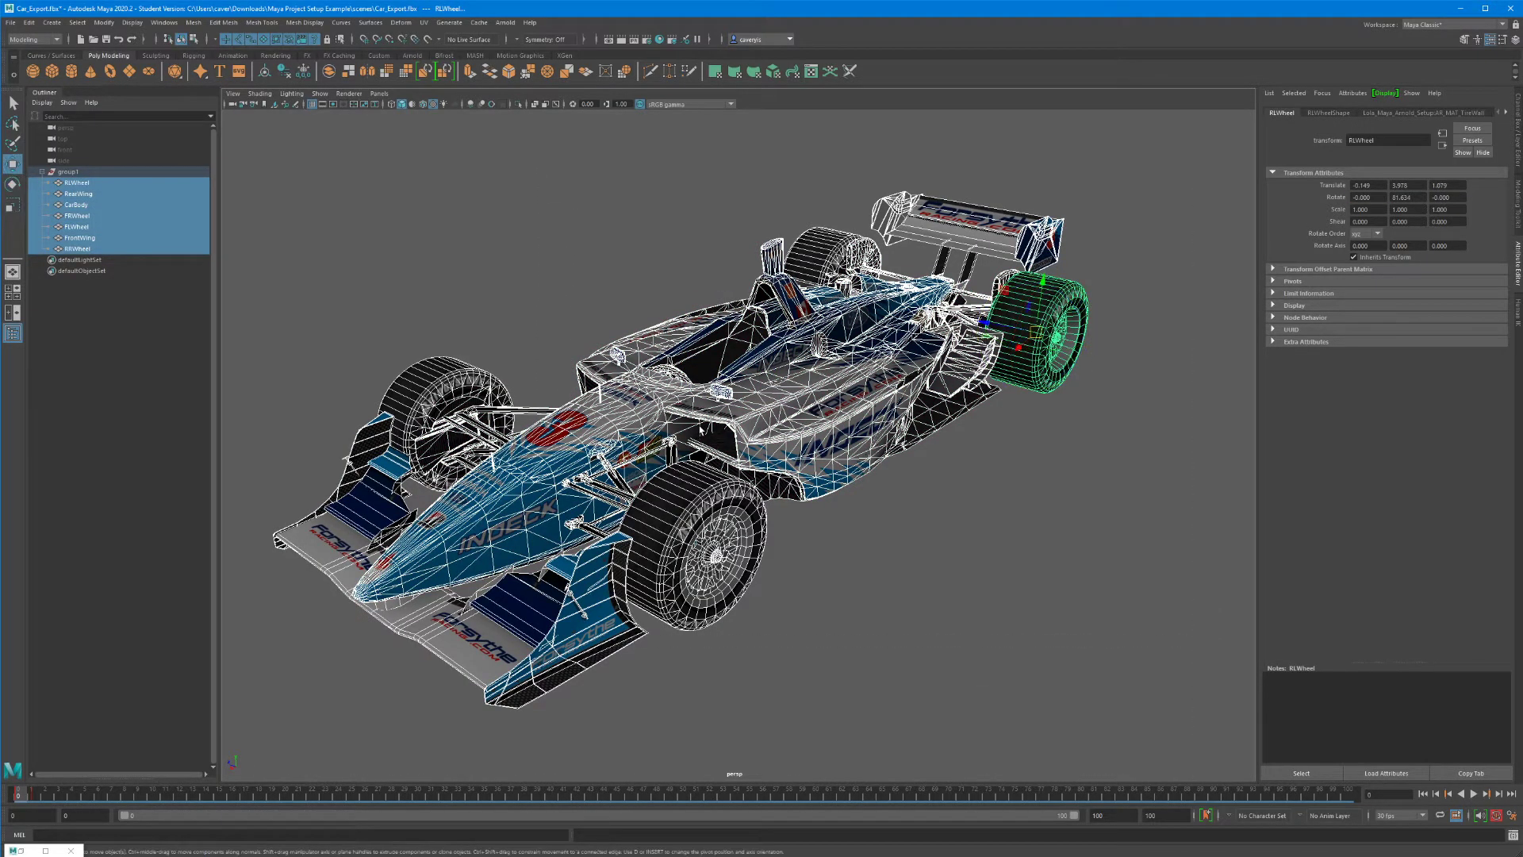
key(e)
drag(1051, 351, 1096, 389)
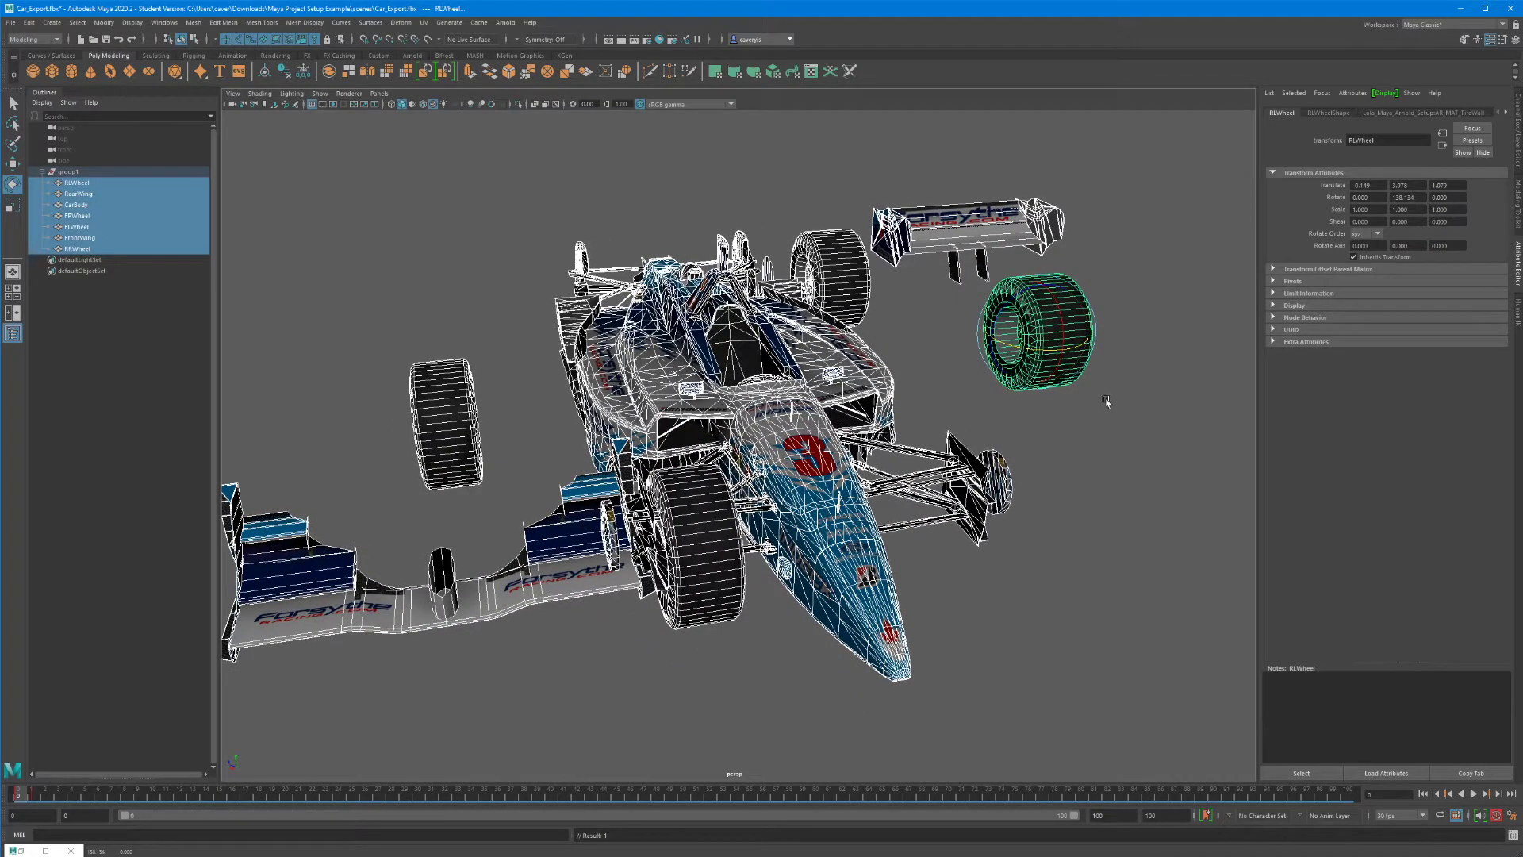
key(ctrl+z)
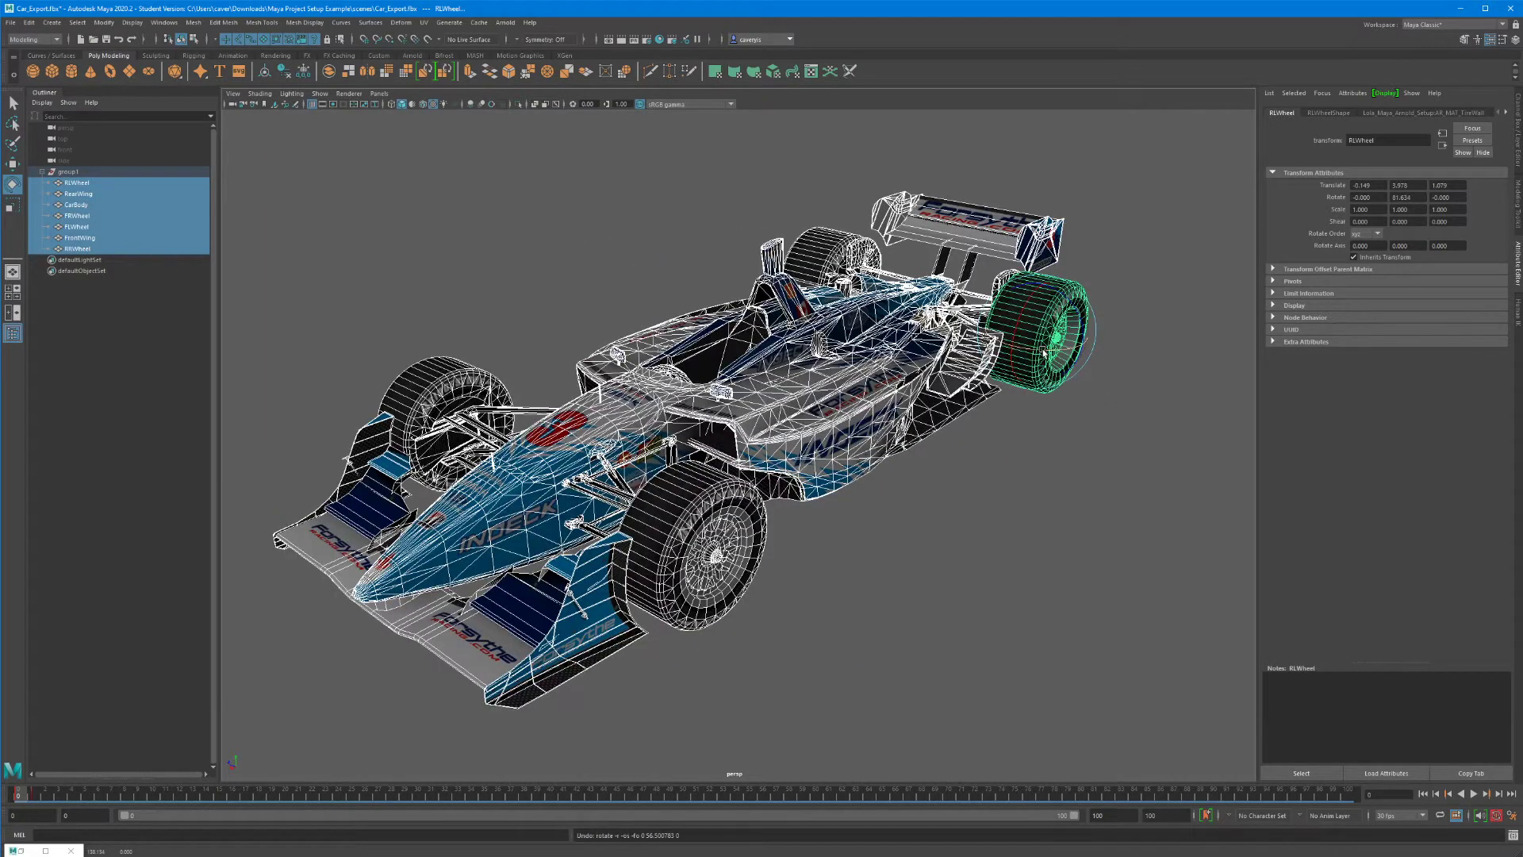
click(1008, 440)
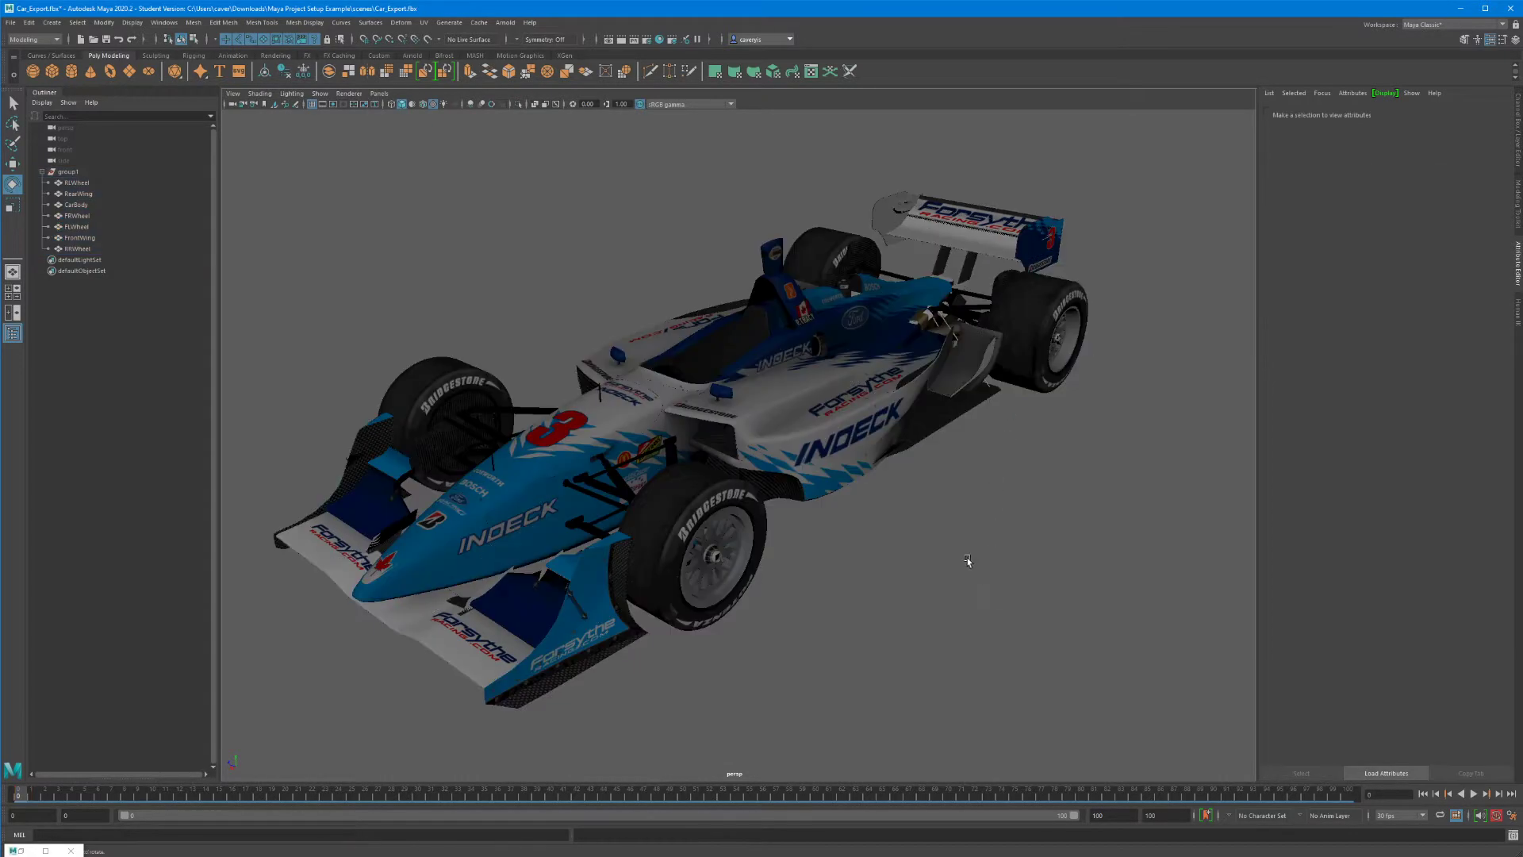
- Select the group itself in the Outliner, test its Y rotation, reset that value to 0 and clear the selection
drag(1161, 152, 253, 760)
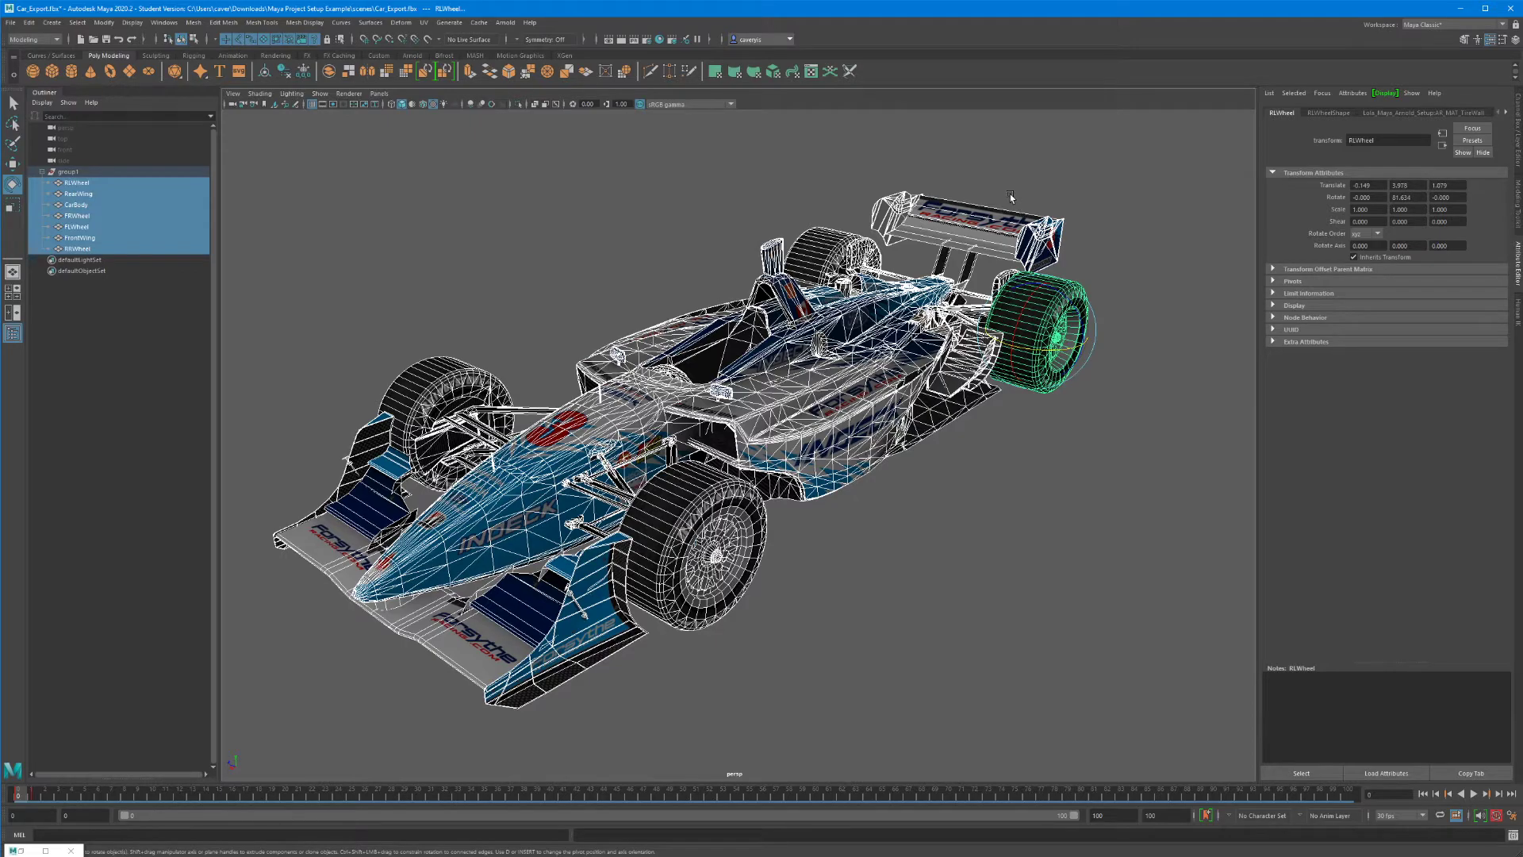
click(500, 212)
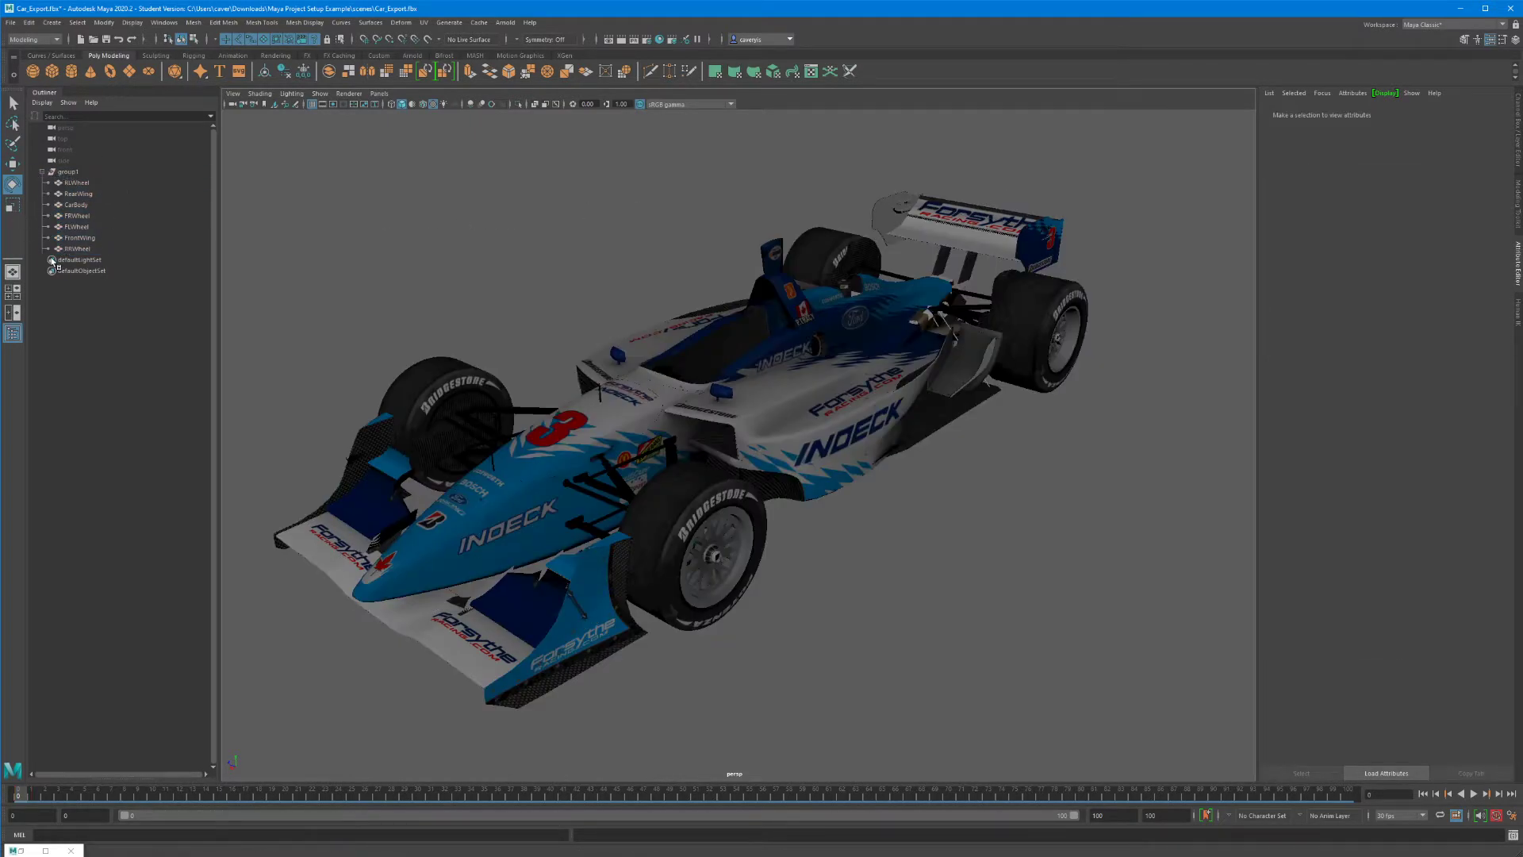
click(68, 174)
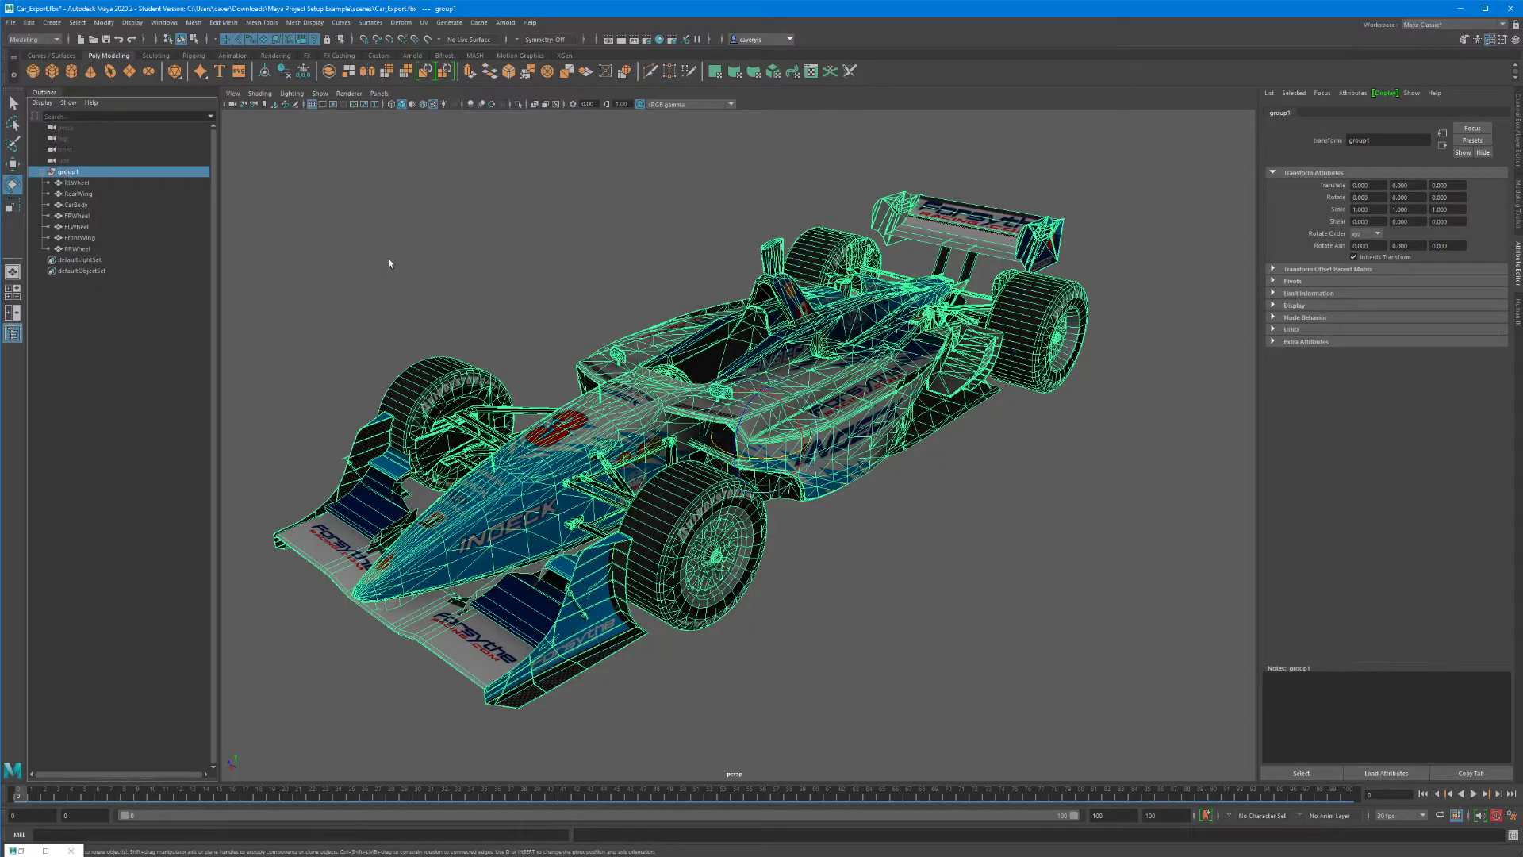
drag(764, 463, 1186, 282)
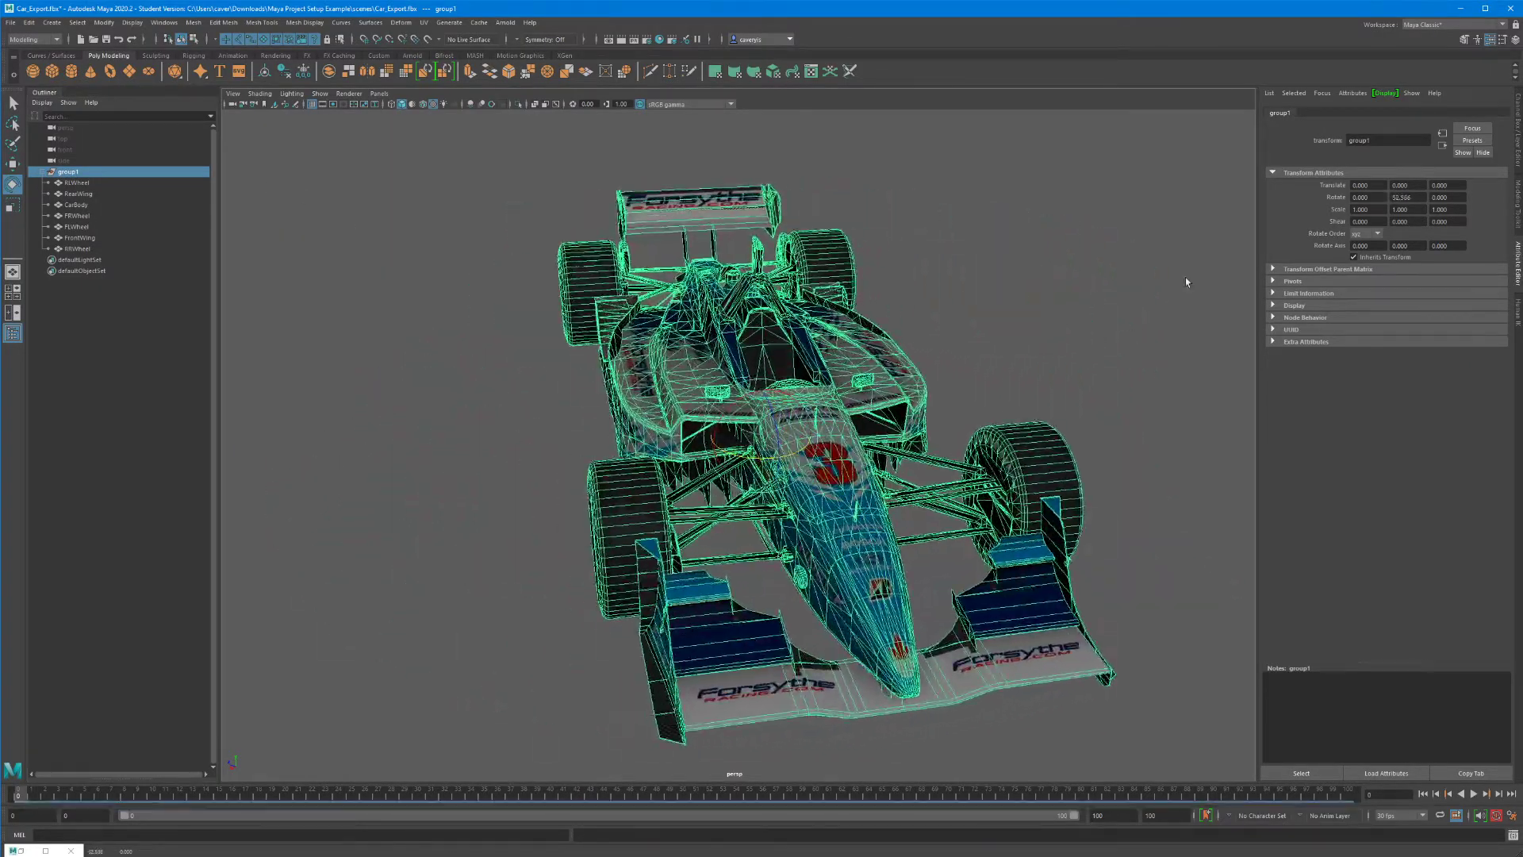
double_click(1400, 198)
text(0)
key(Return)
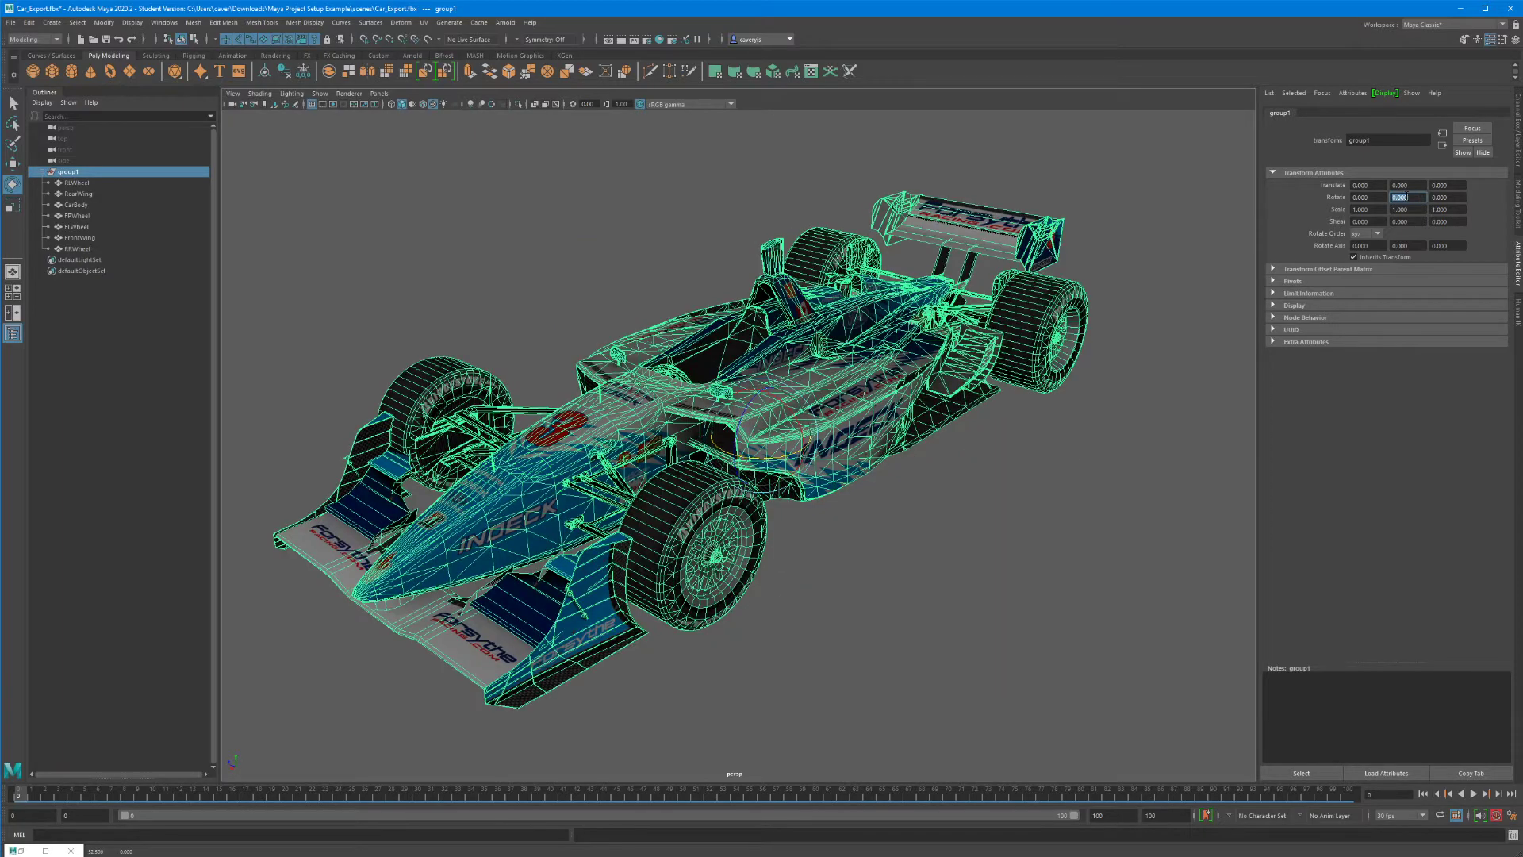
click(986, 486)
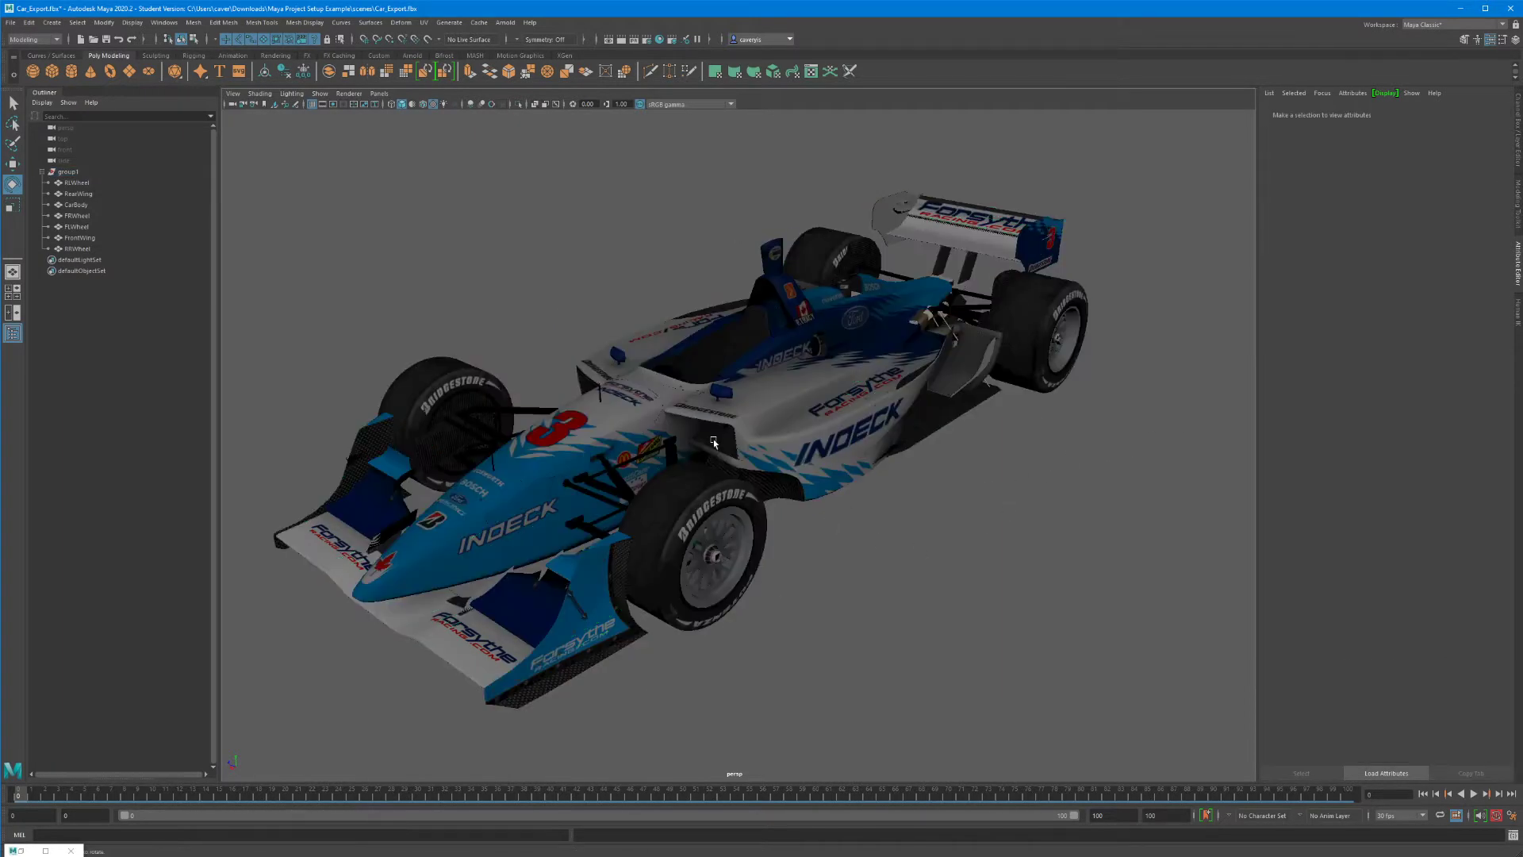
- Reselect the car group, collapse and re-expand its hierarchy, and select the RearWing part inside it
drag(95, 249, 73, 185)
click(67, 172)
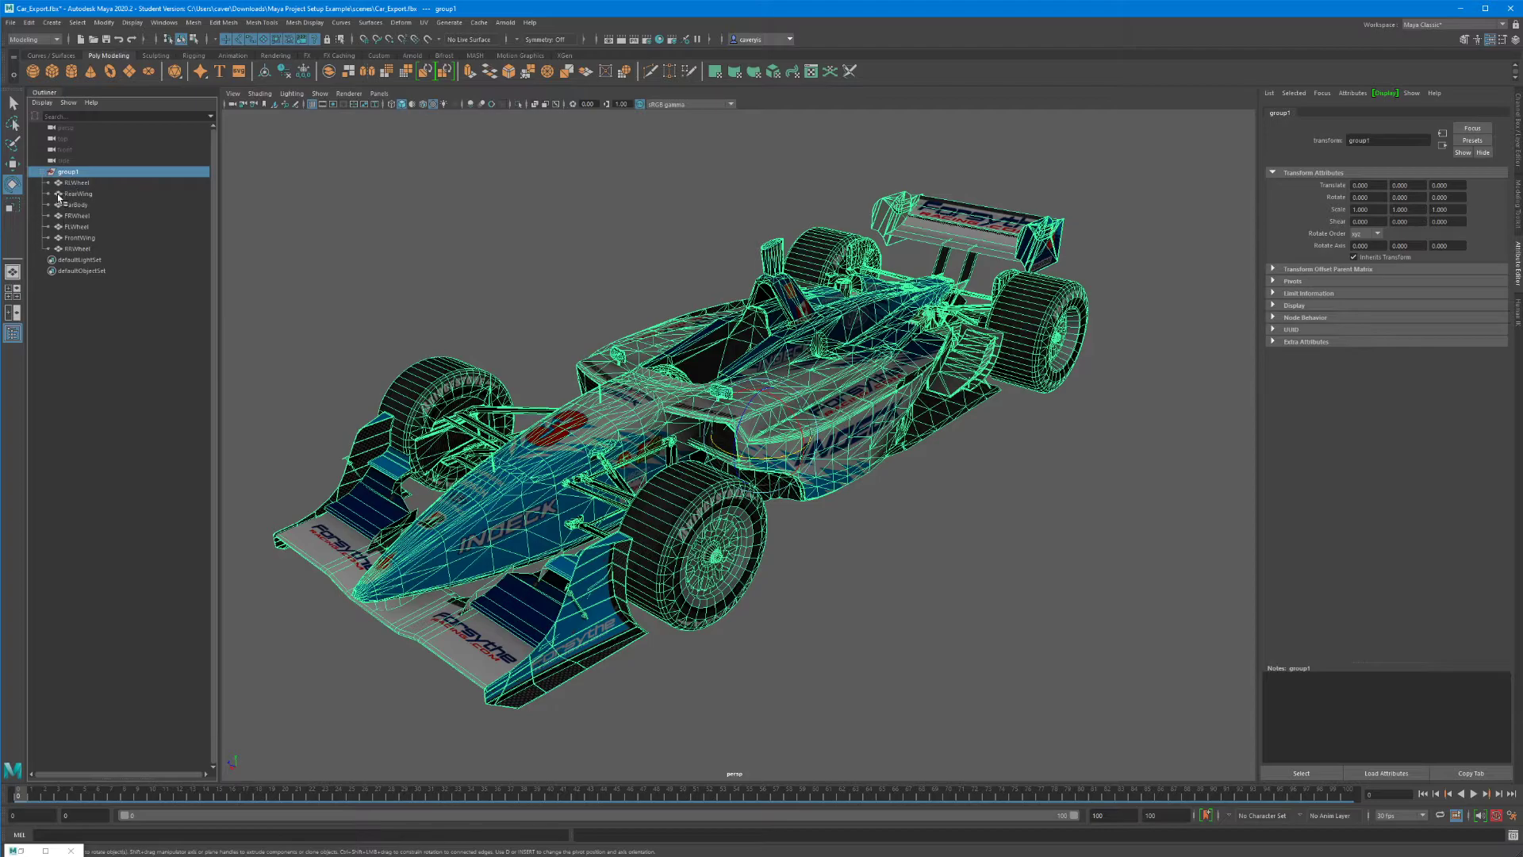
click(42, 171)
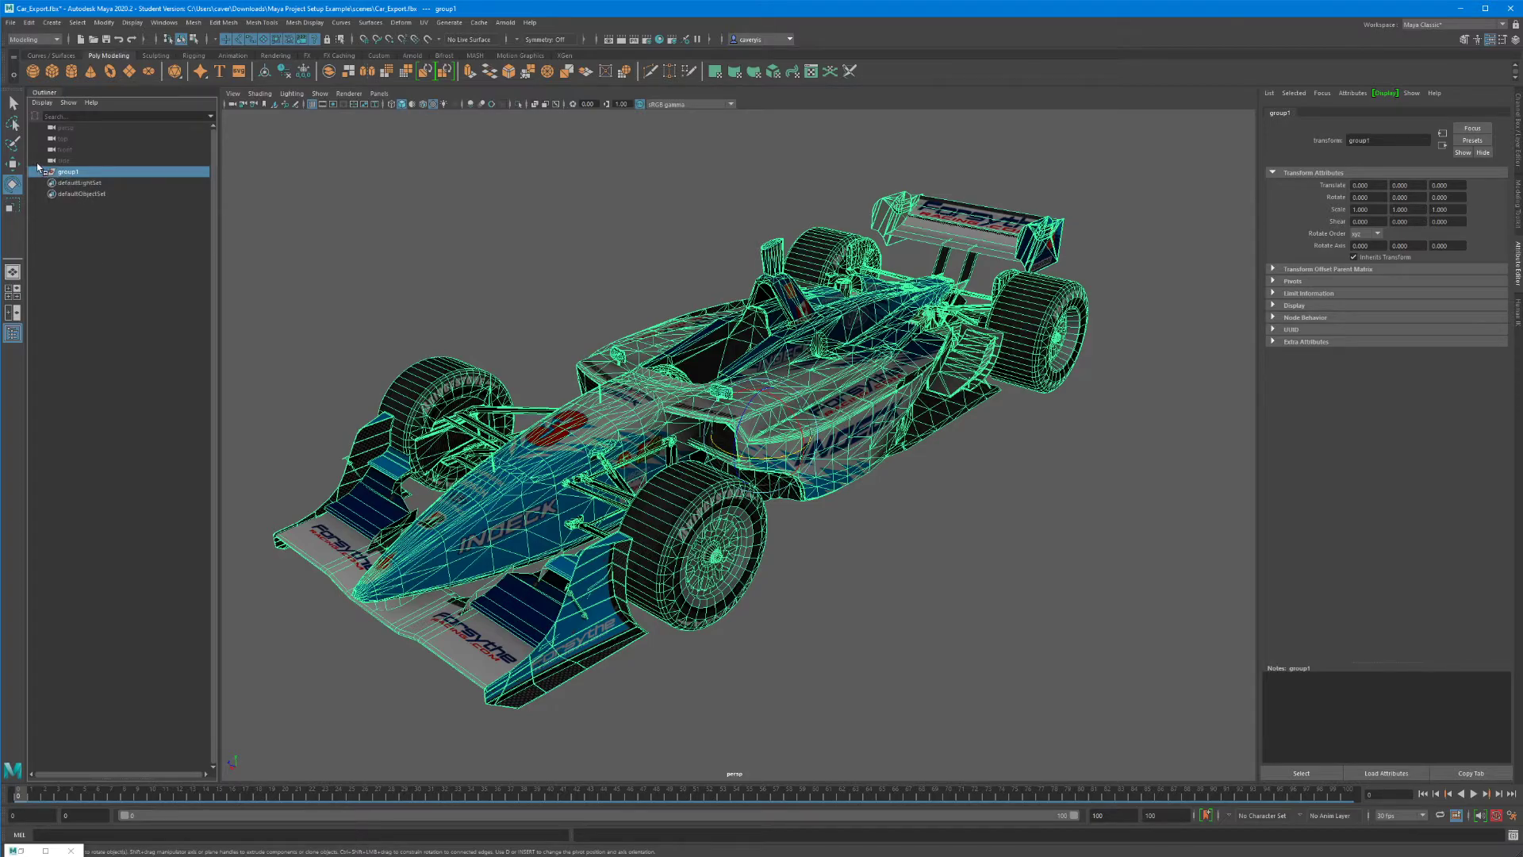
click(42, 172)
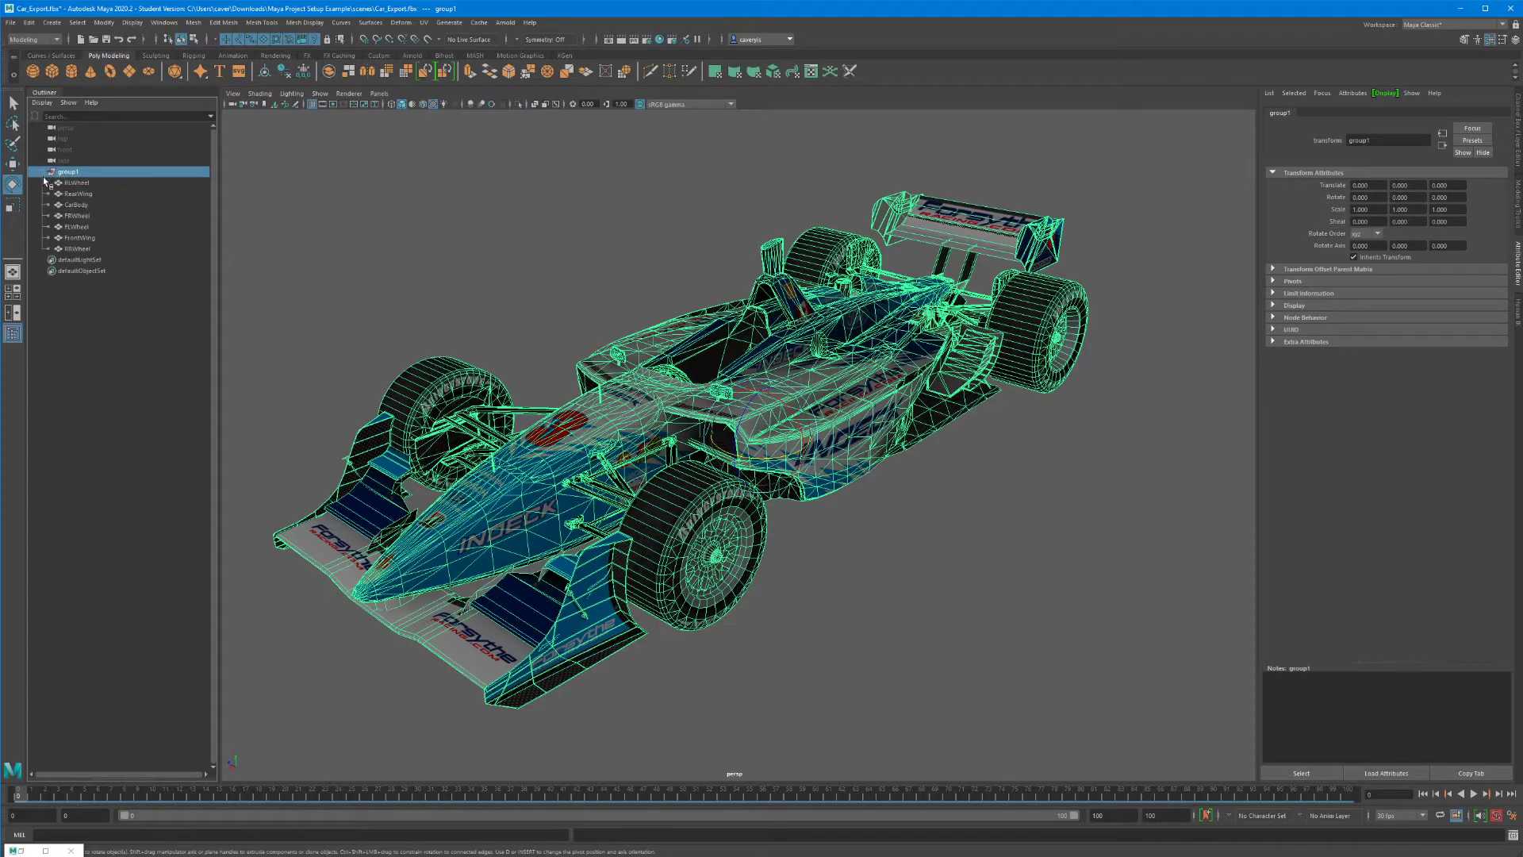
click(80, 194)
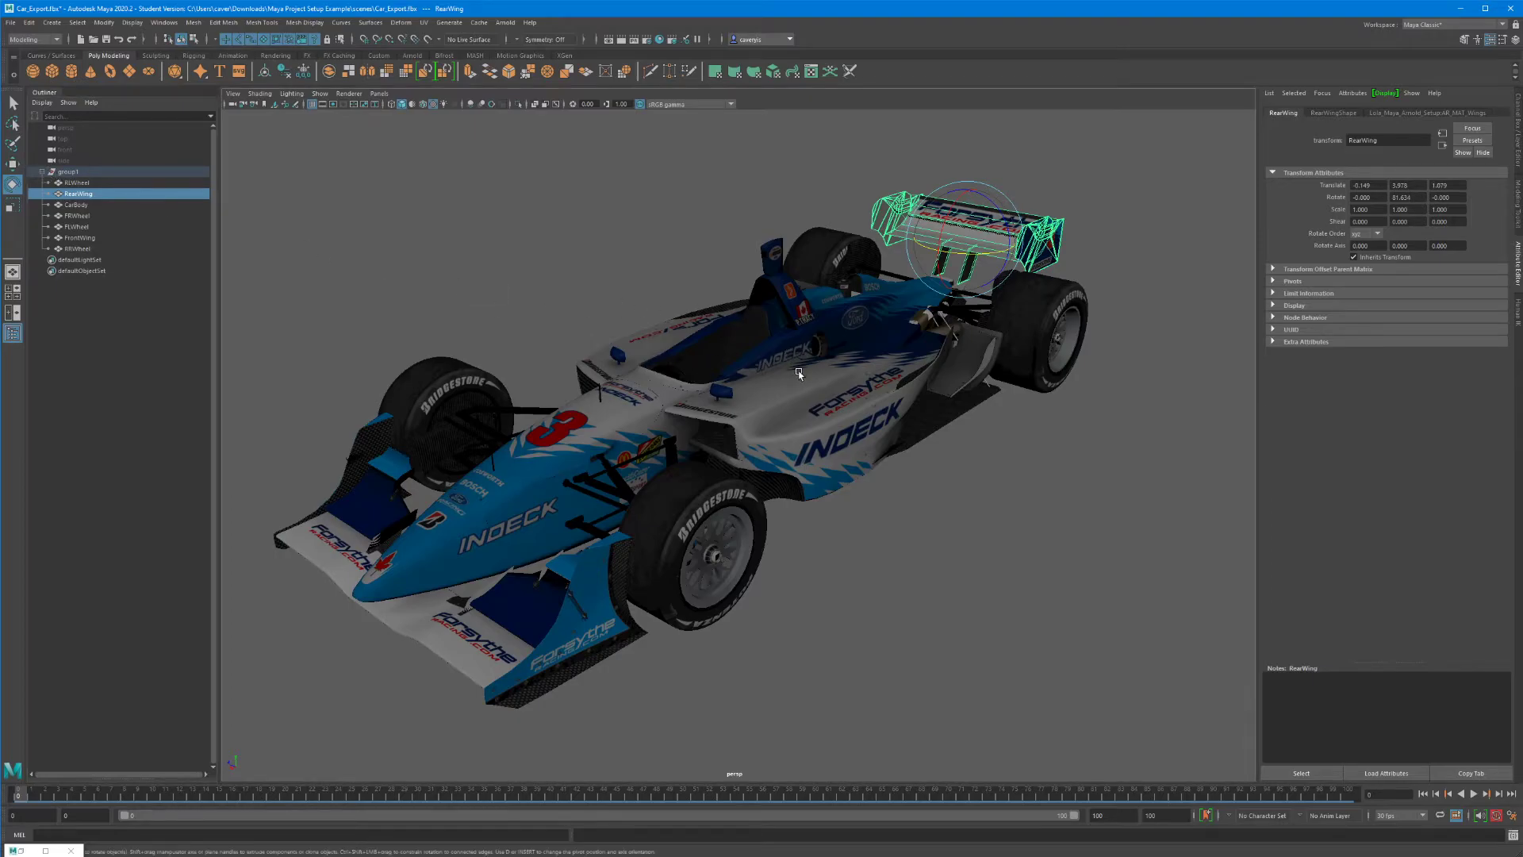
- Select the car body, rear wing and front wheels individually in the viewport, moving up from a selected part to its parent group
click(788, 350)
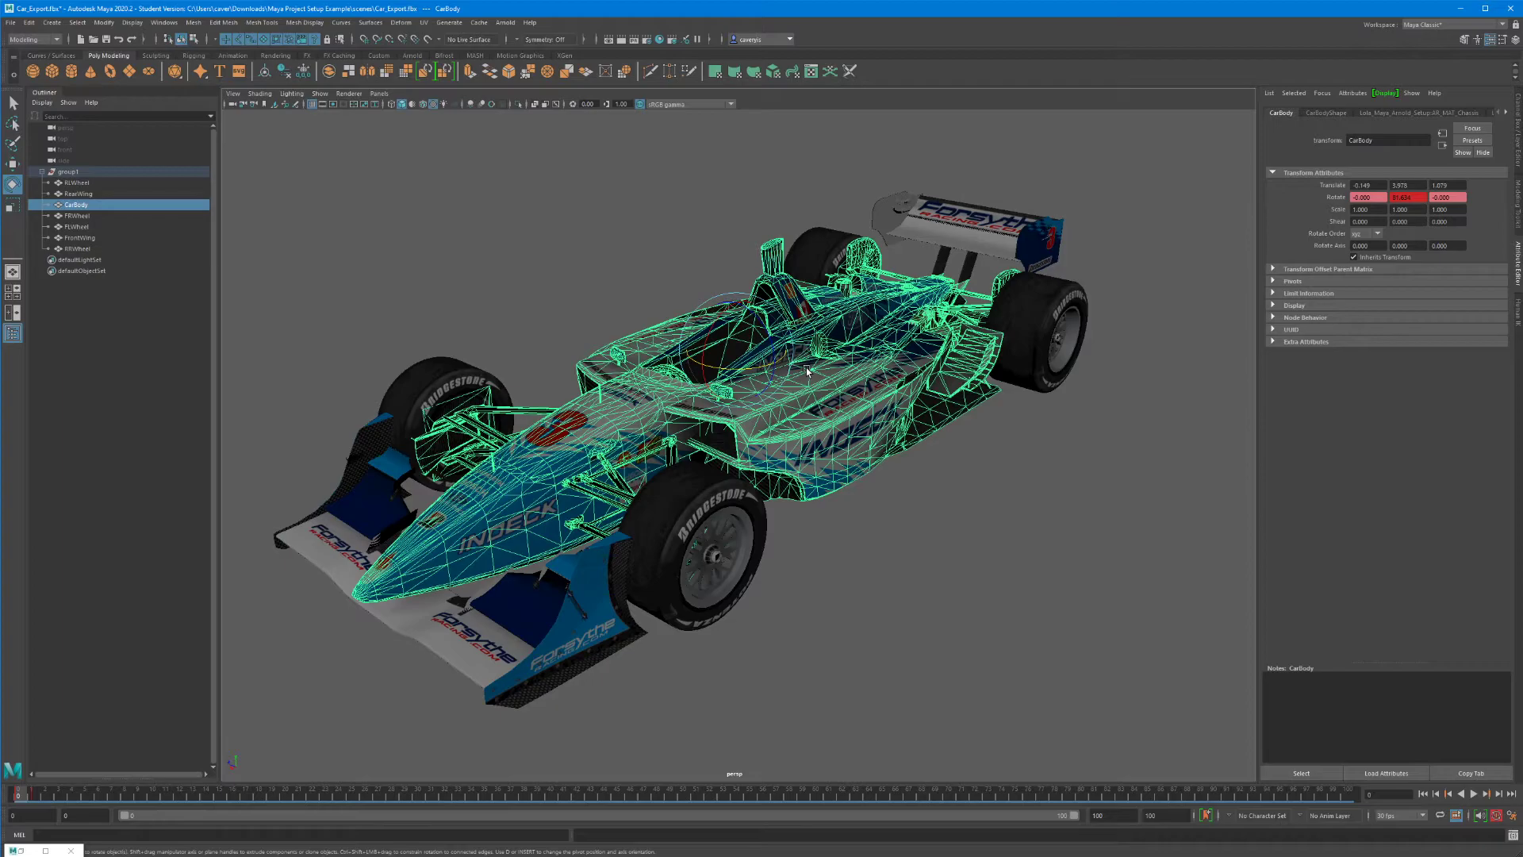
key(Up)
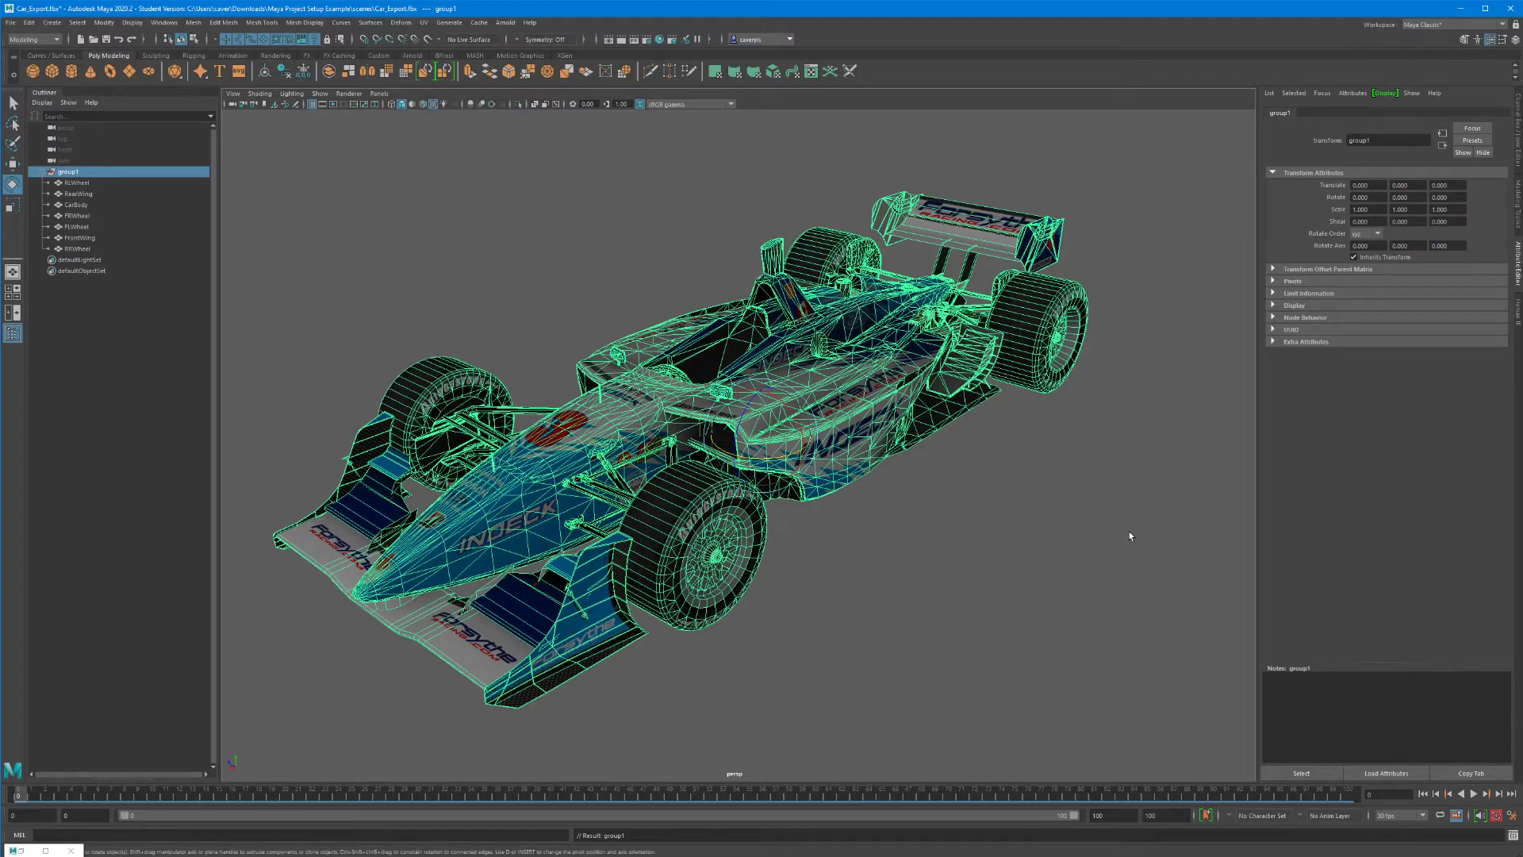
click(1035, 322)
click(812, 259)
click(976, 230)
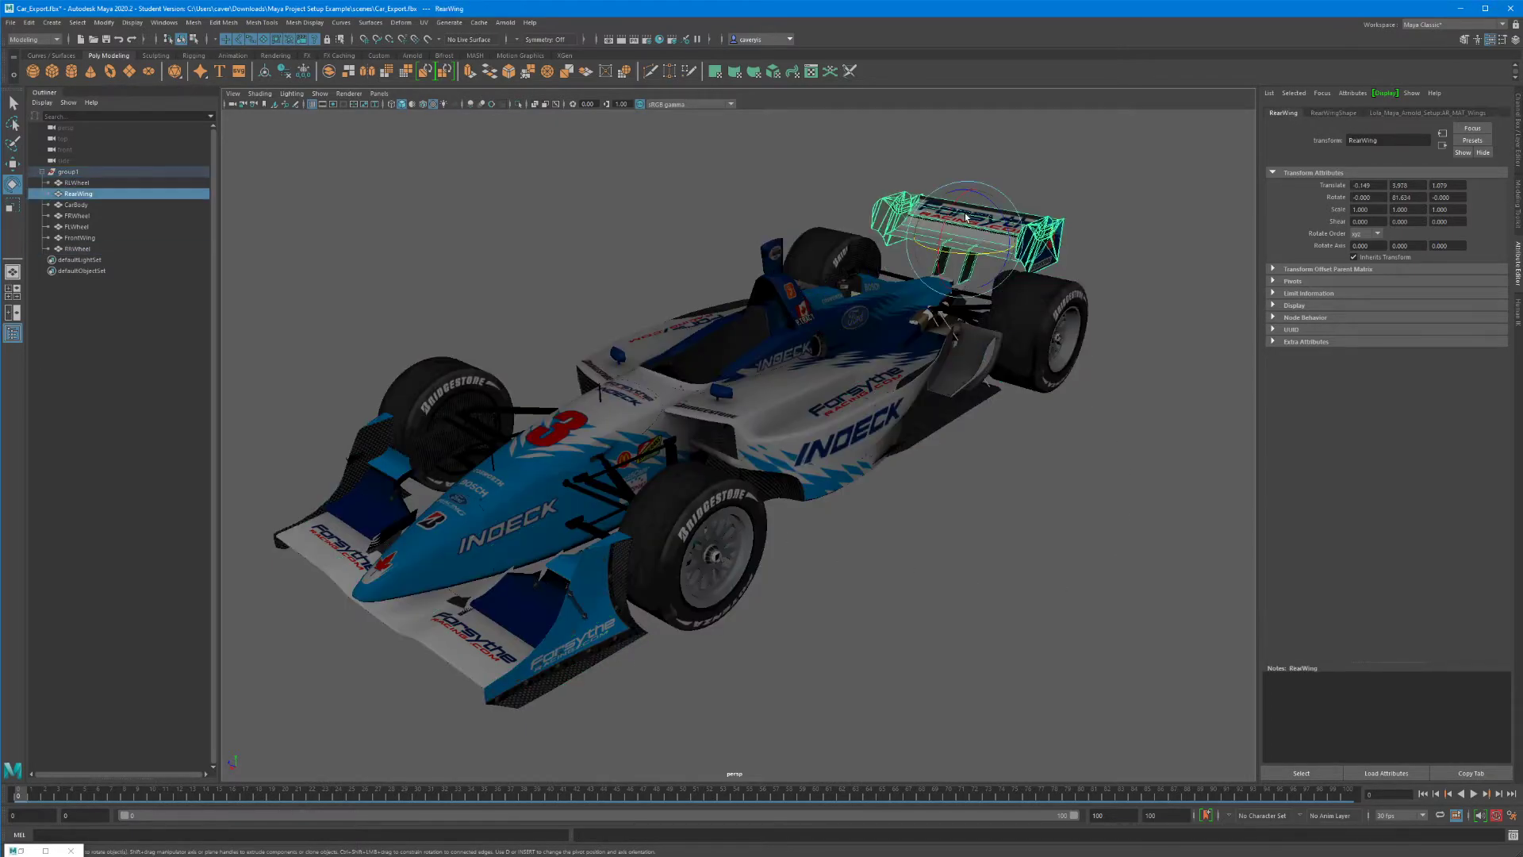
click(438, 380)
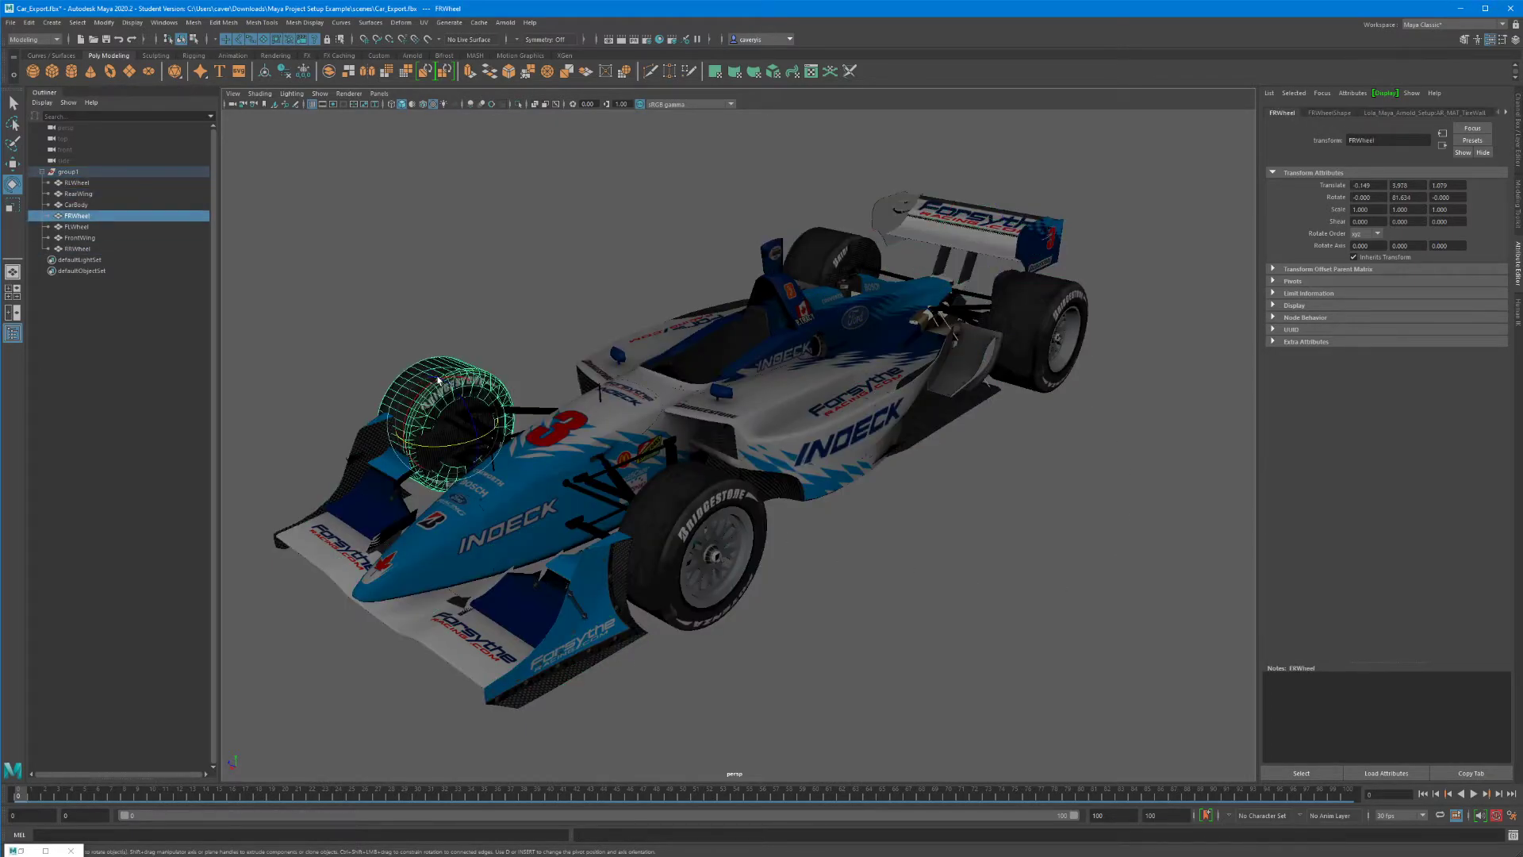
click(682, 570)
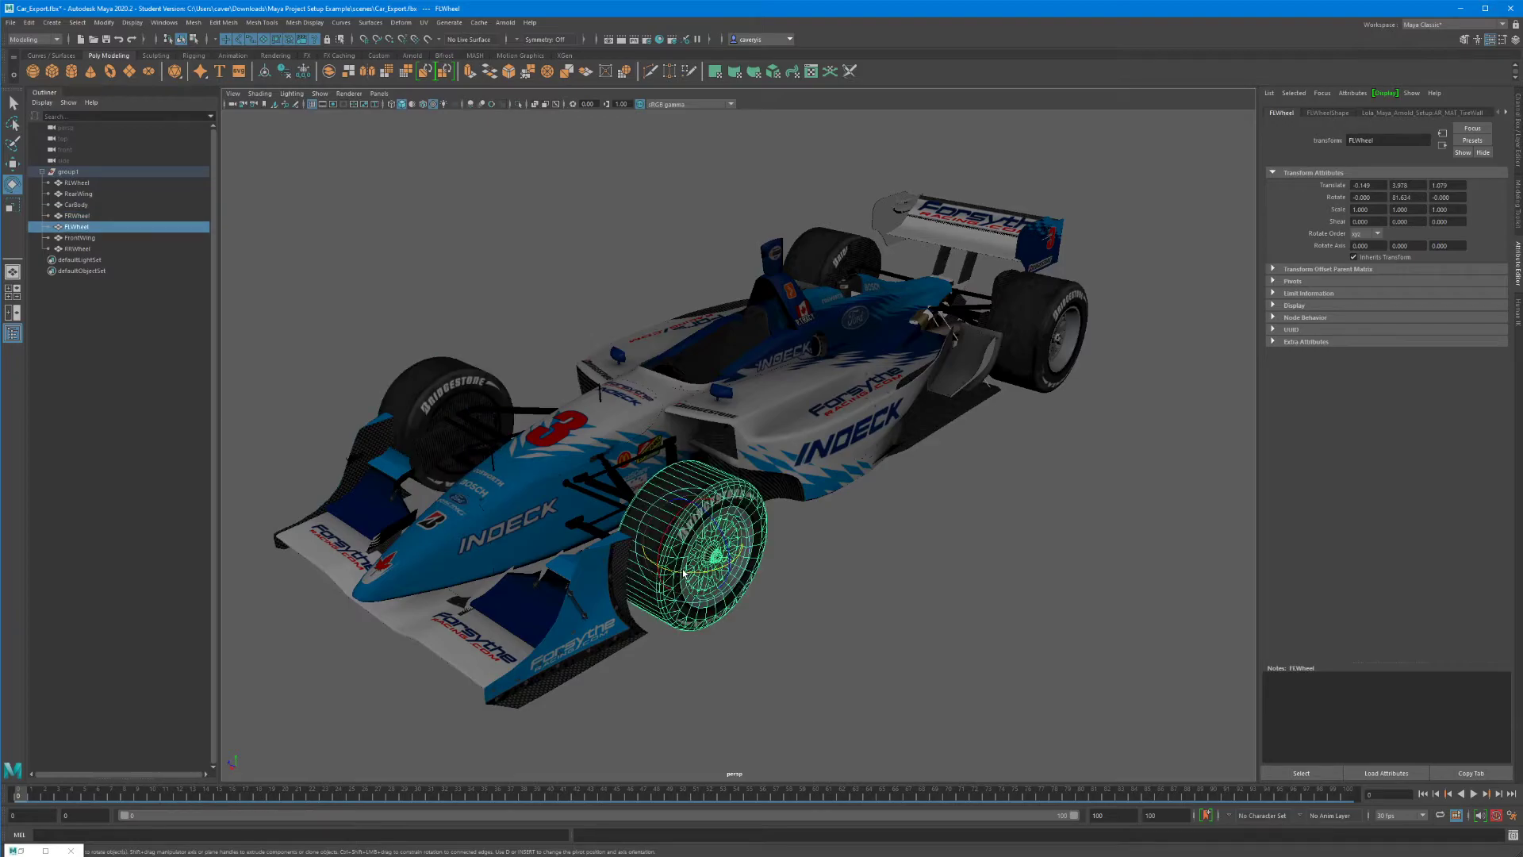
key(Up)
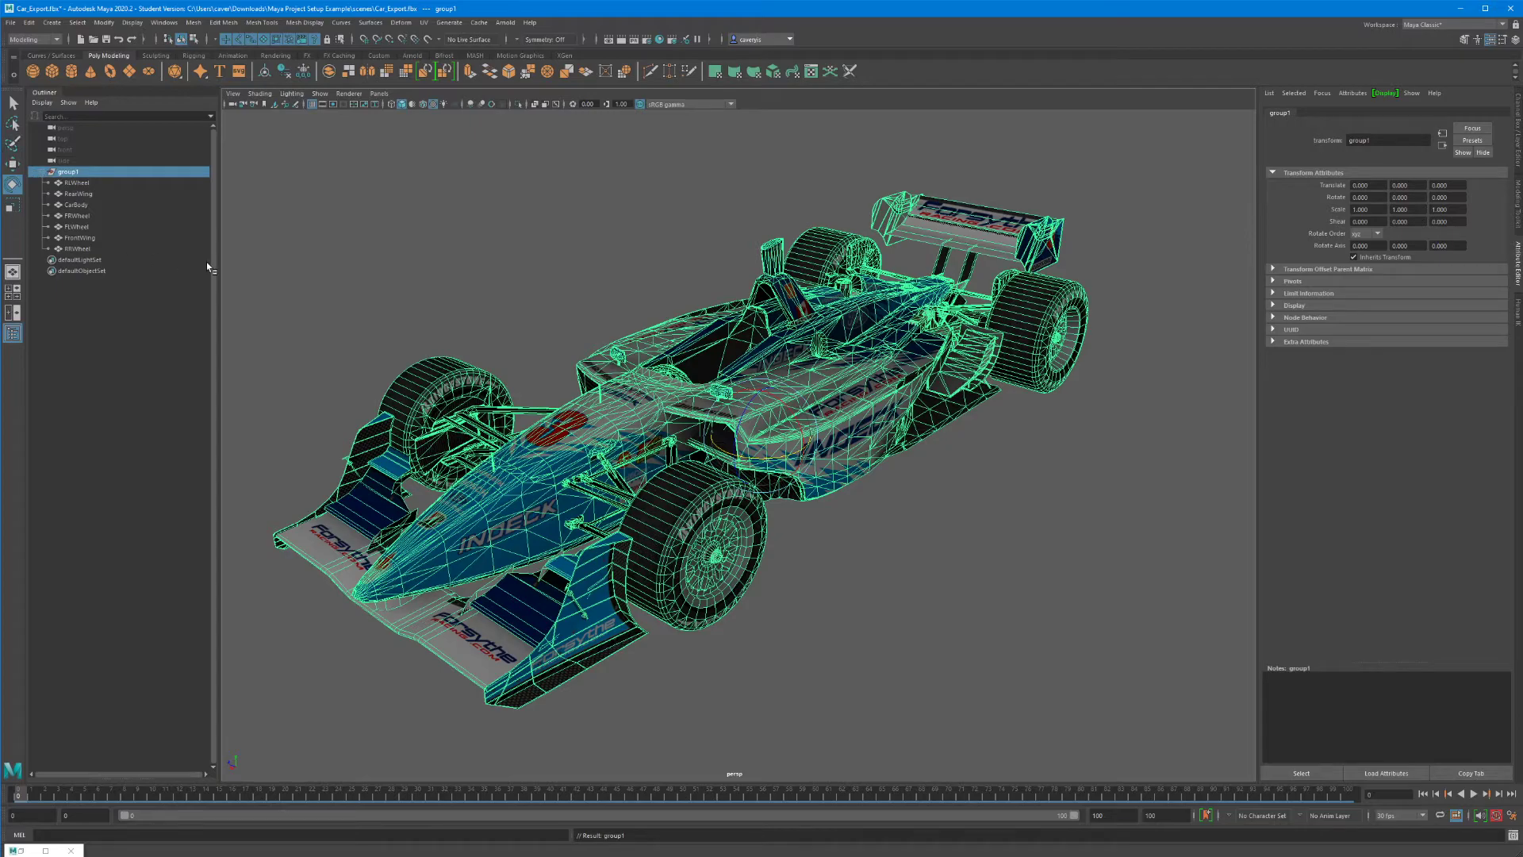
- Reselect the parent group by way of the car body, try rotating the whole car, and undo the rotation
click(530, 305)
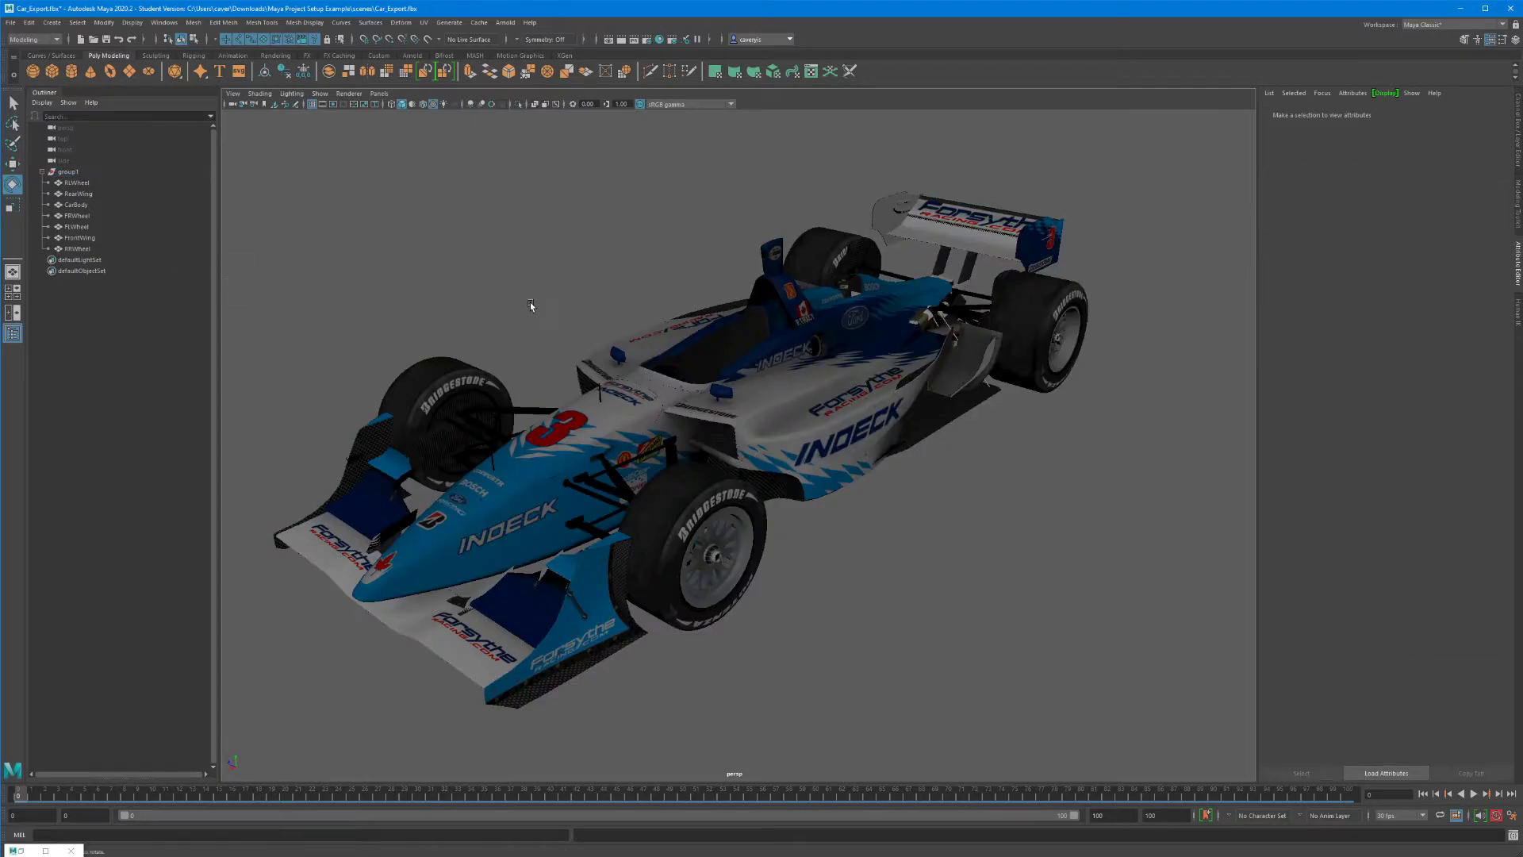
click(606, 430)
click(642, 307)
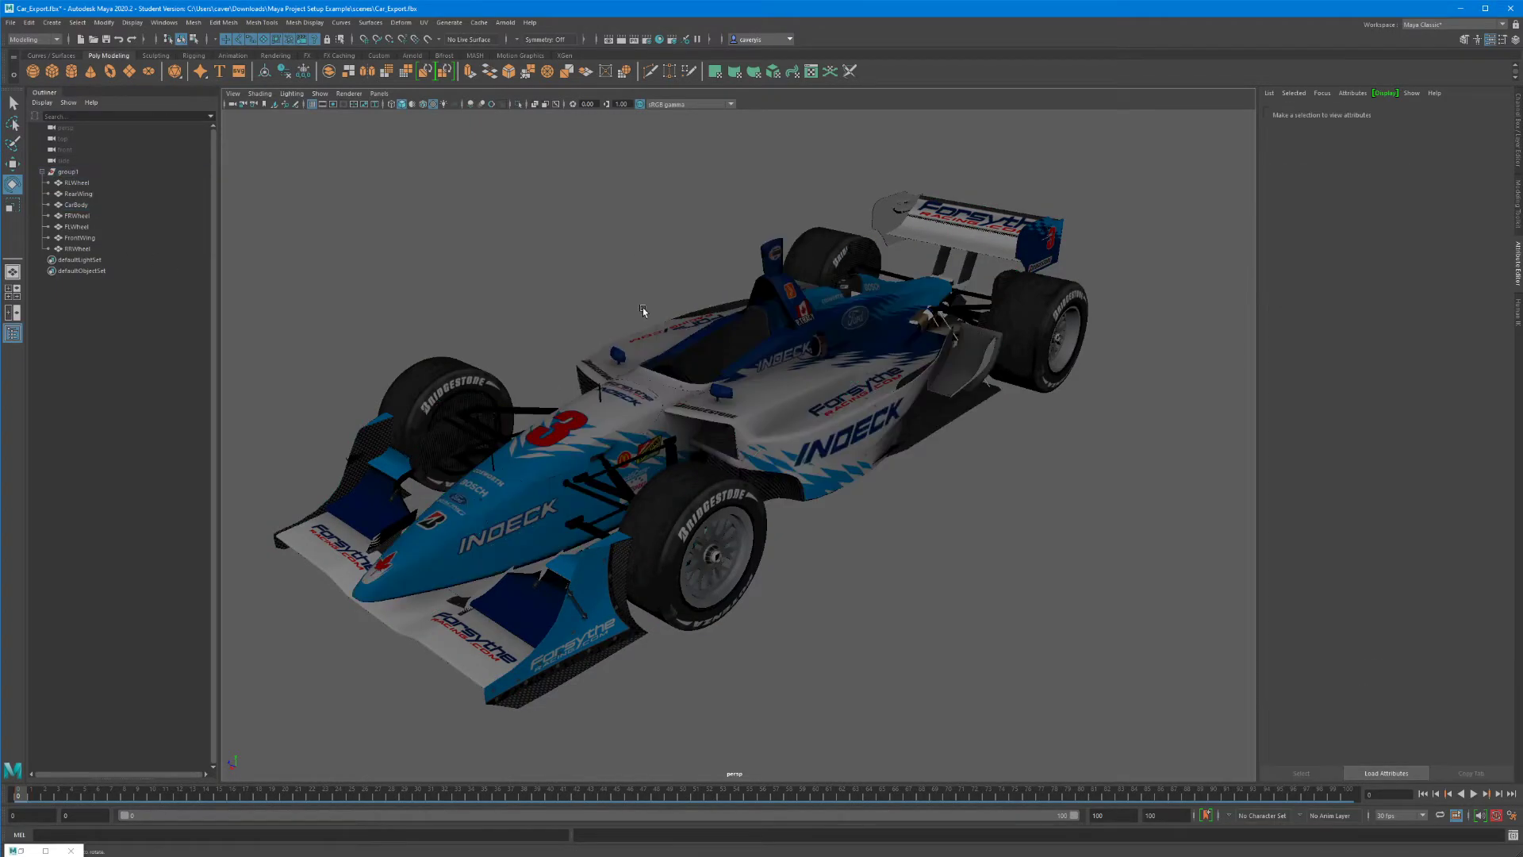
click(645, 410)
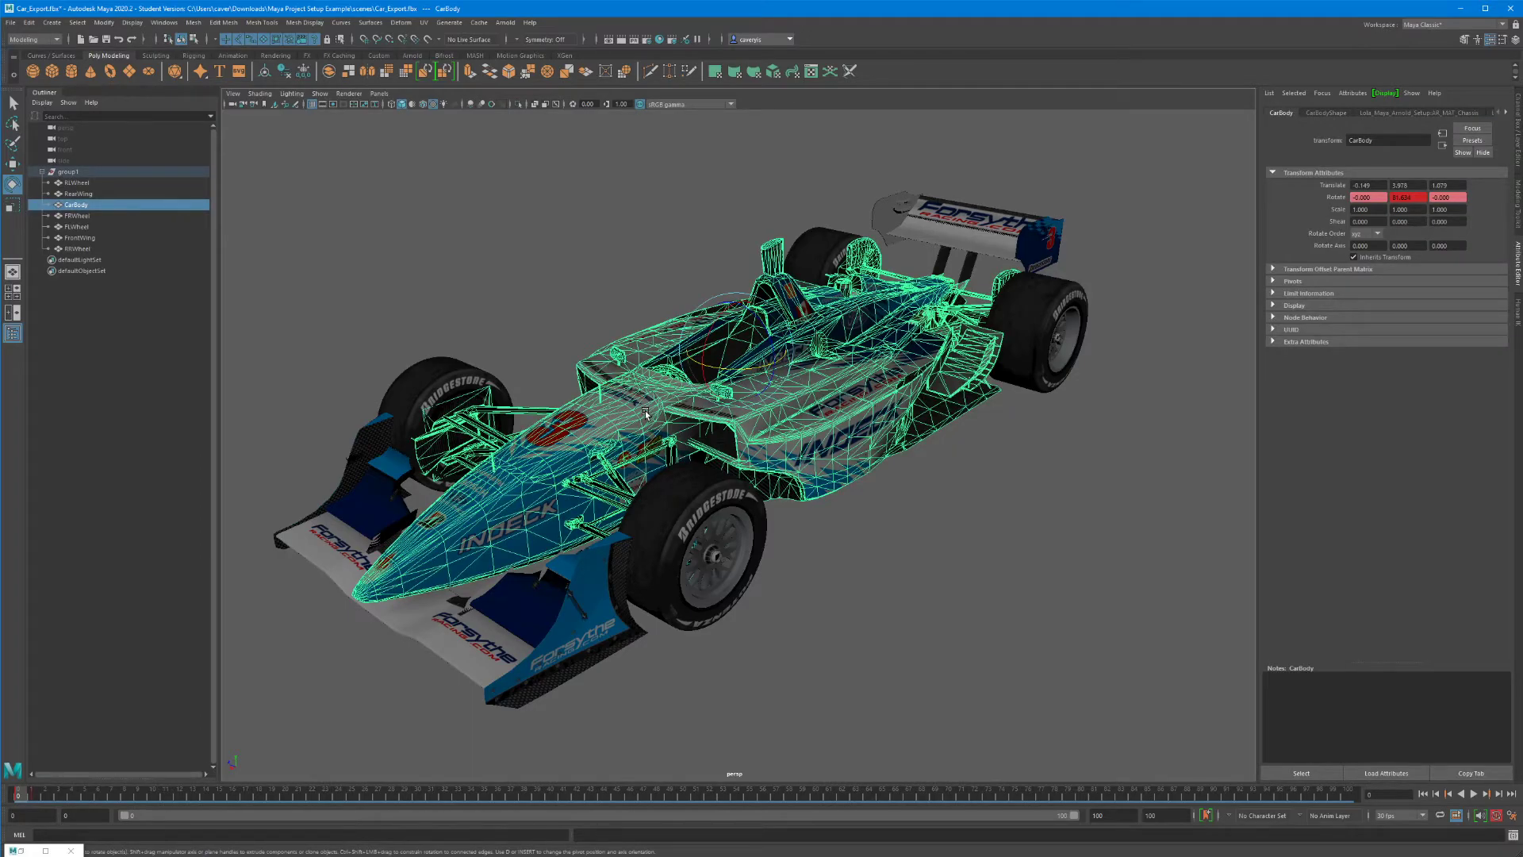
key(Up)
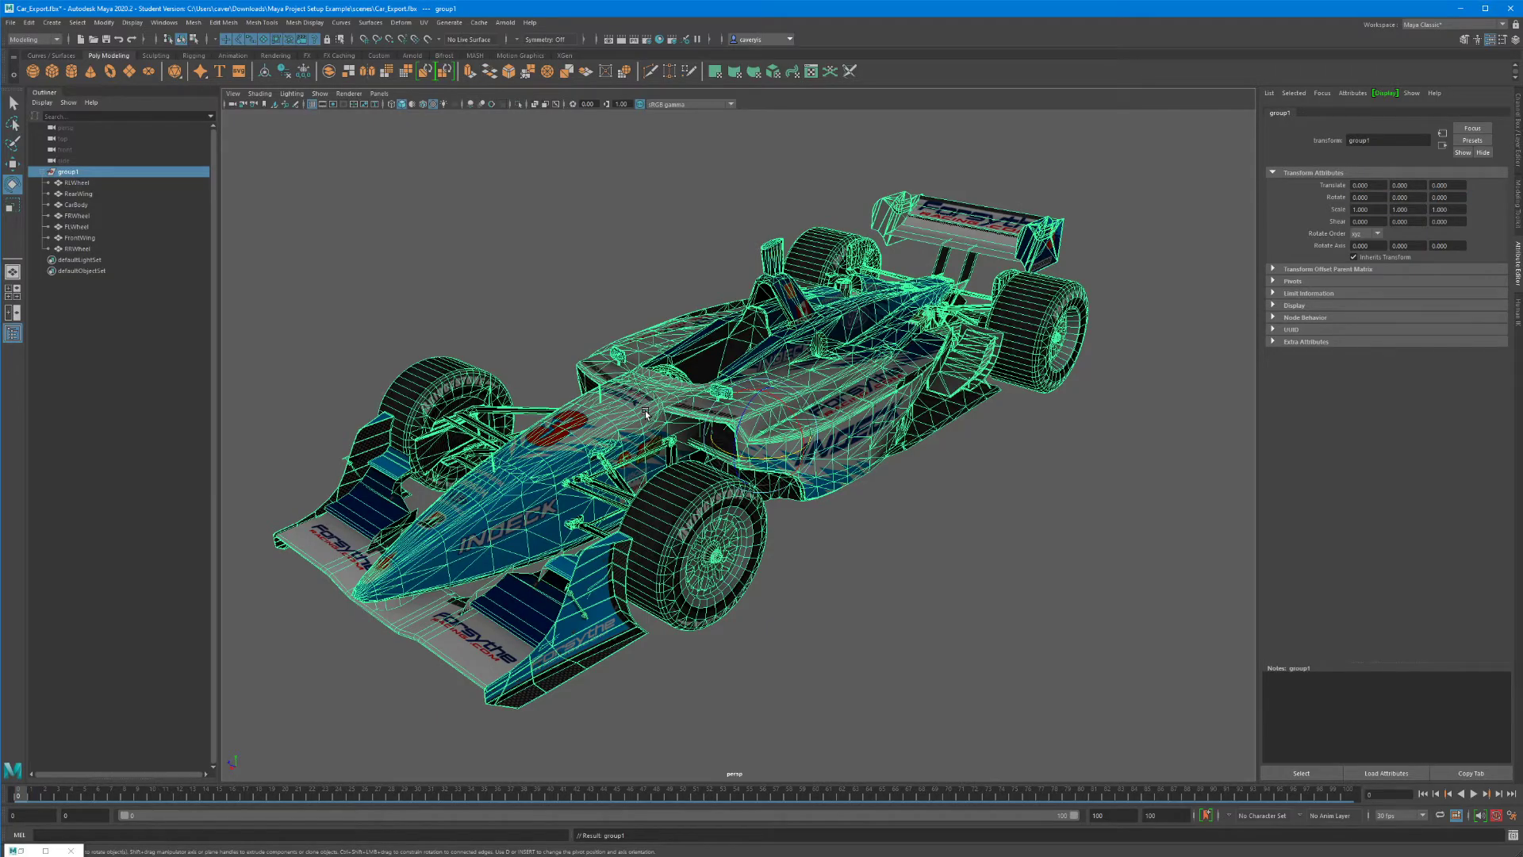
mouse_move(776, 454)
mouse_down()
mouse_move(801, 451)
mouse_move(723, 472)
mouse_move(797, 477)
mouse_move(770, 480)
mouse_up()
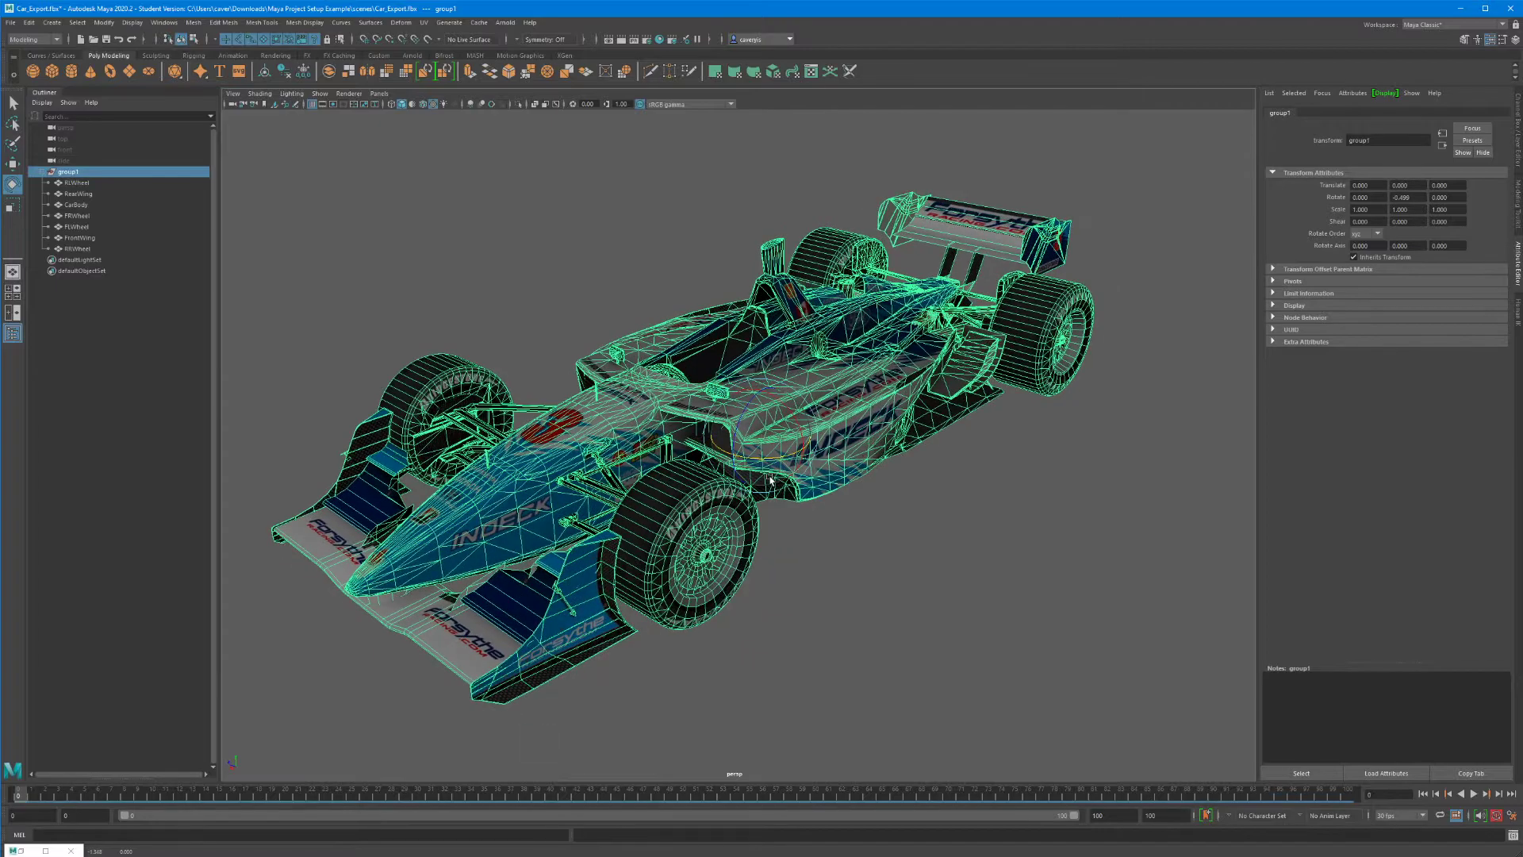
key(ctrl+z)
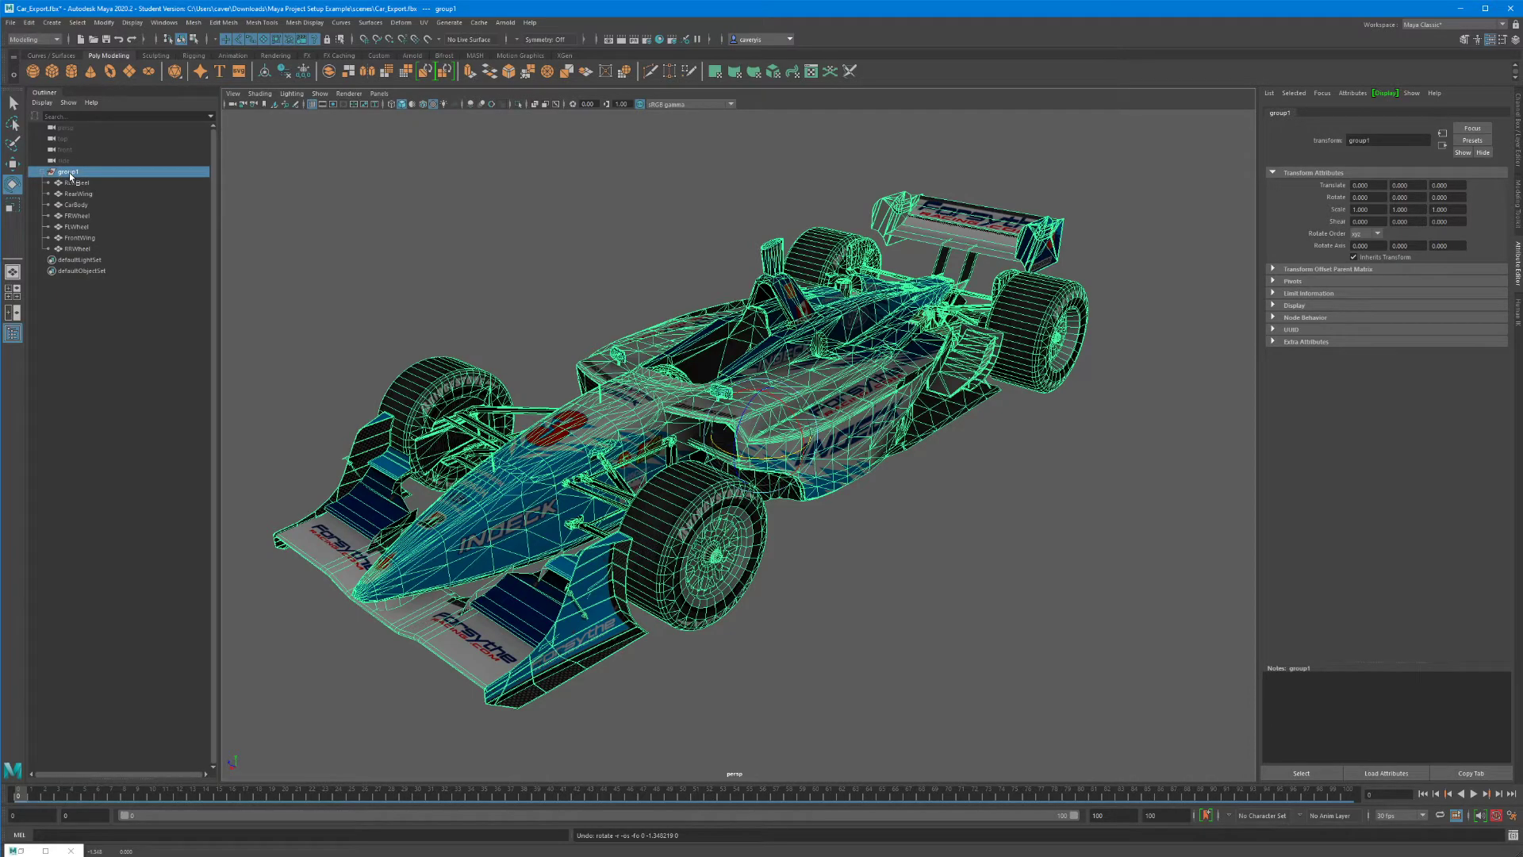
- Unparent all seven car parts from group1 and delete the empty group
drag(76, 184, 68, 253)
key(shift+p)
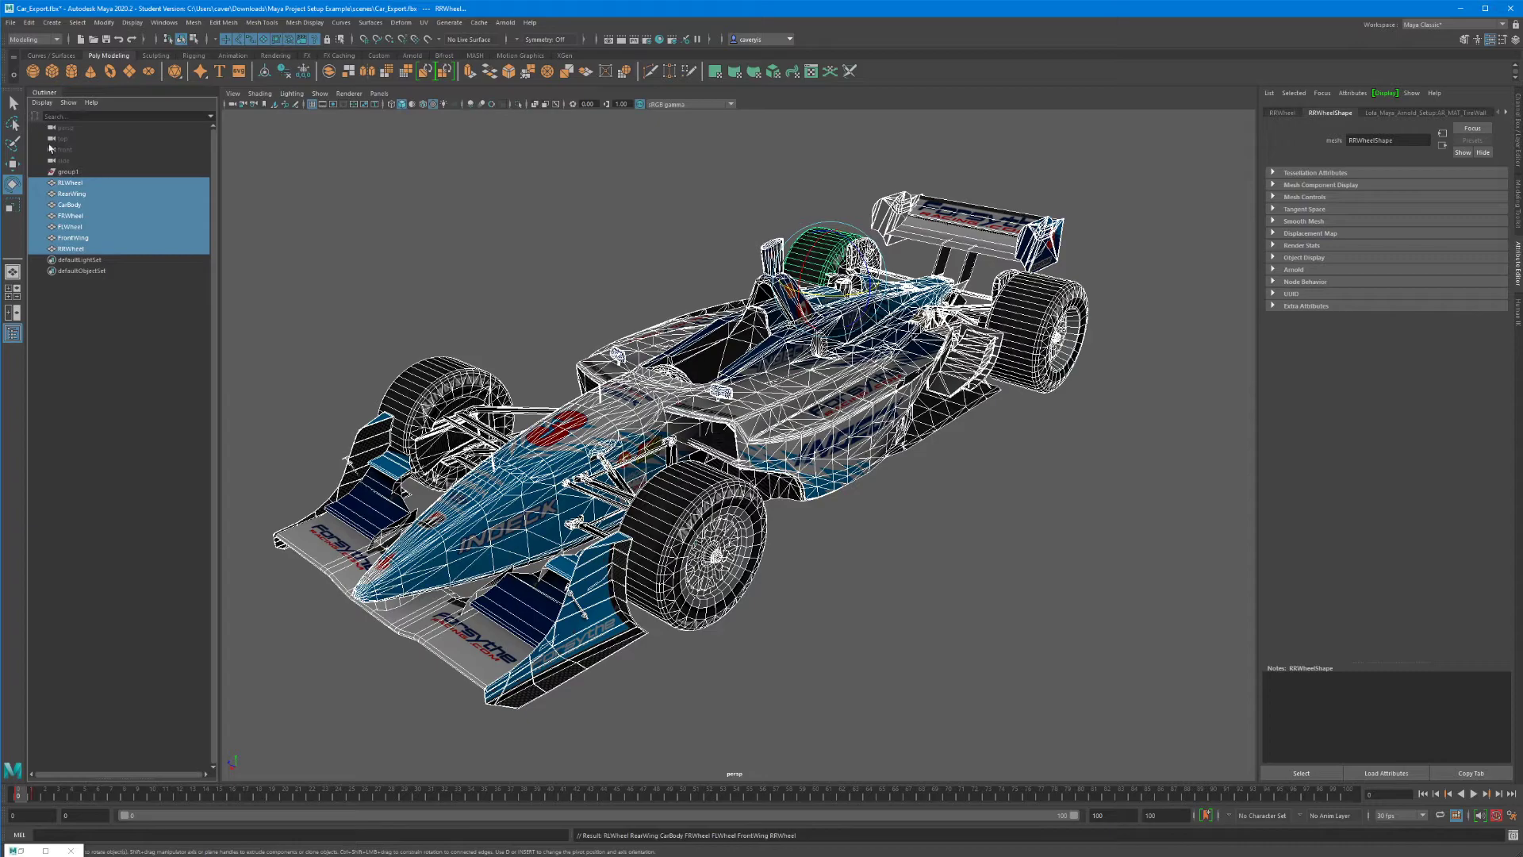
click(69, 170)
key(Delete)
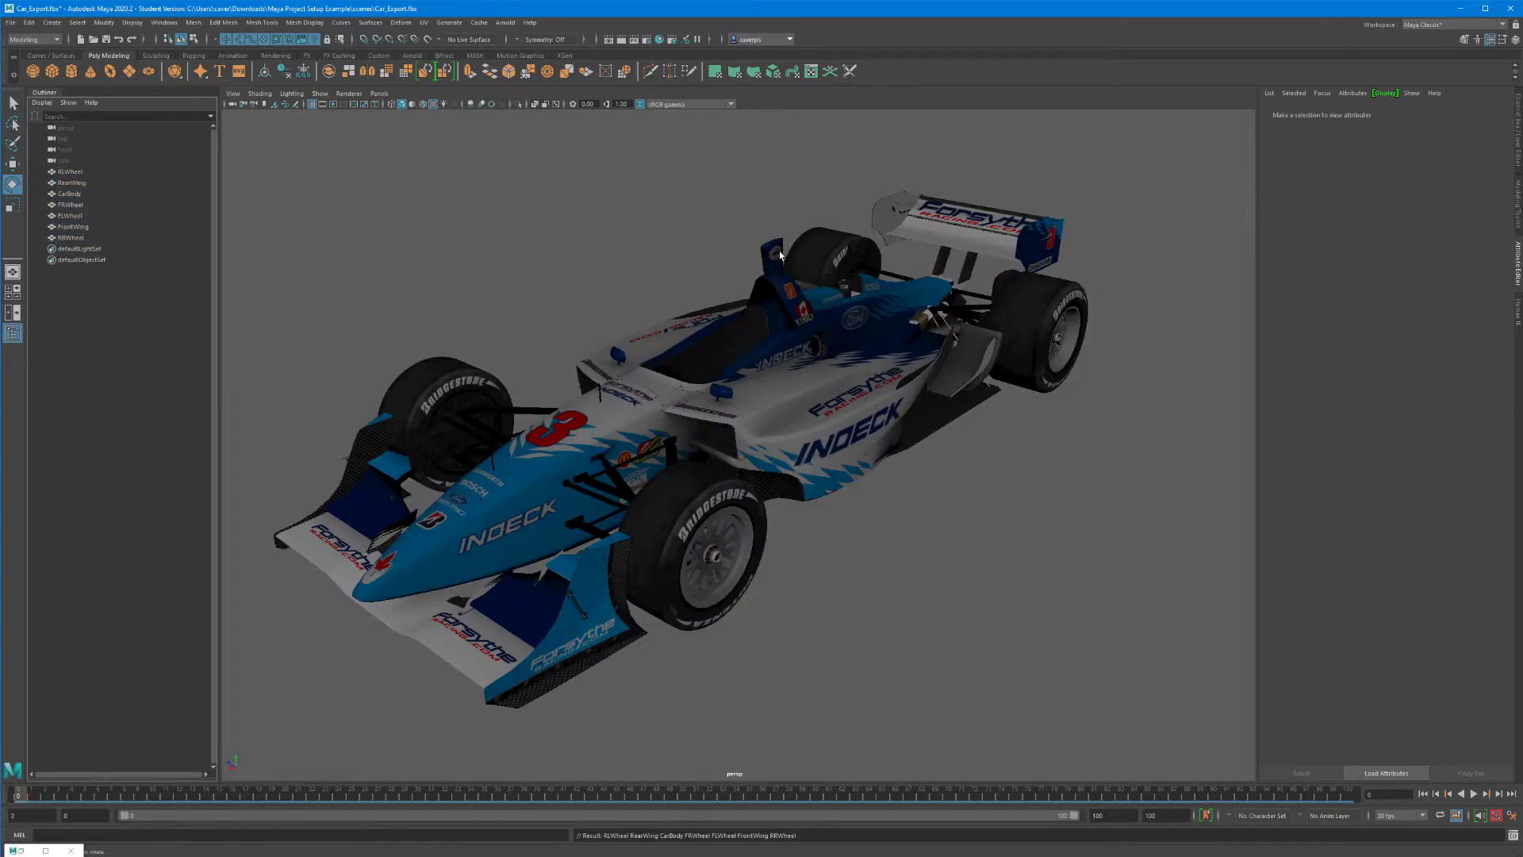
- Select the ungrouped car body in the viewport to check it as a separate part, and clear the selection
click(837, 371)
click(902, 540)
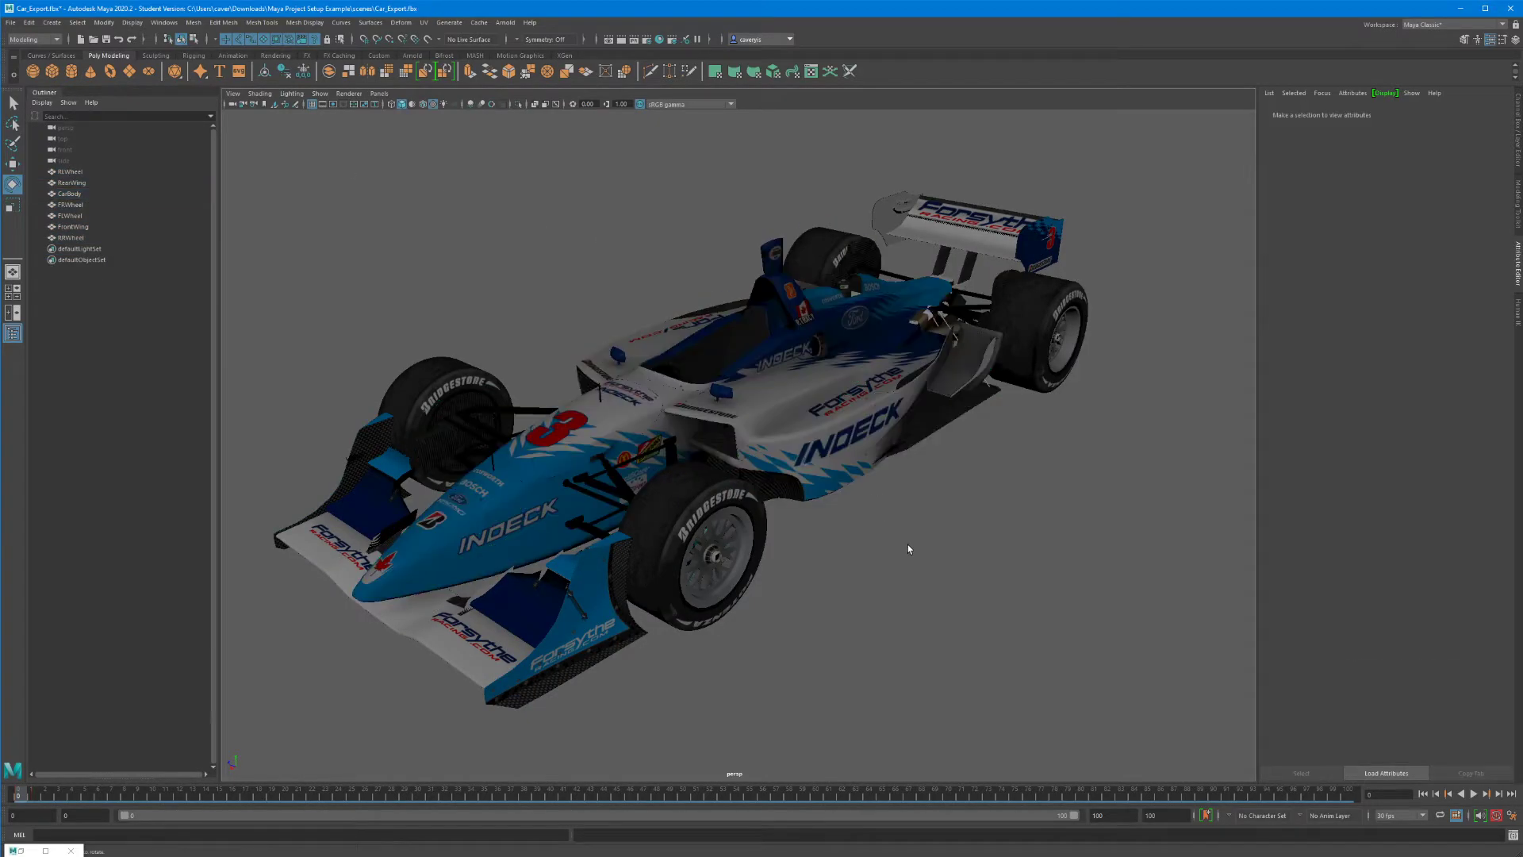
click(791, 439)
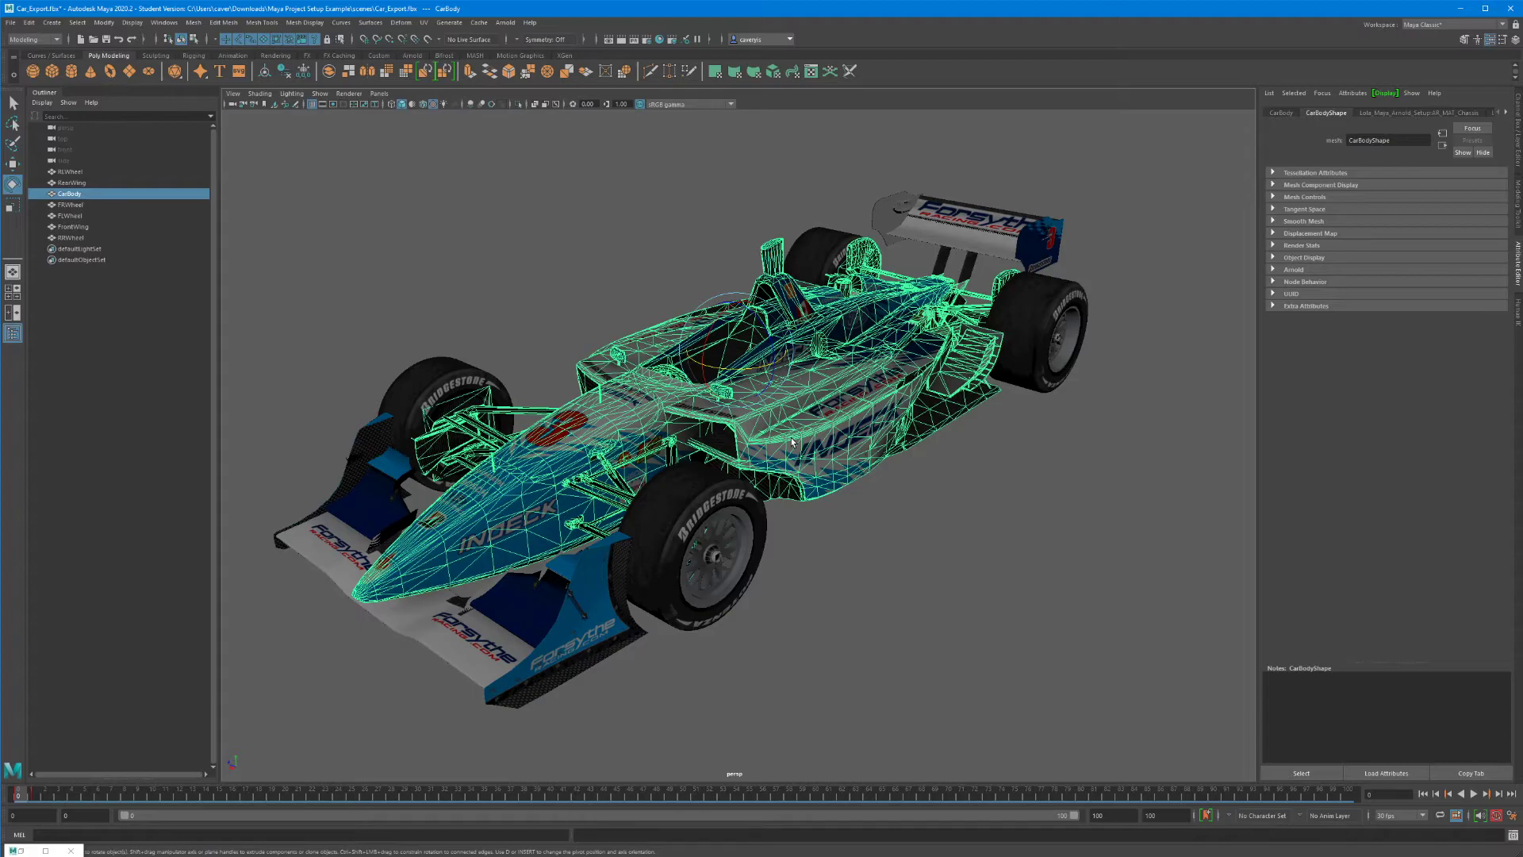
click(617, 263)
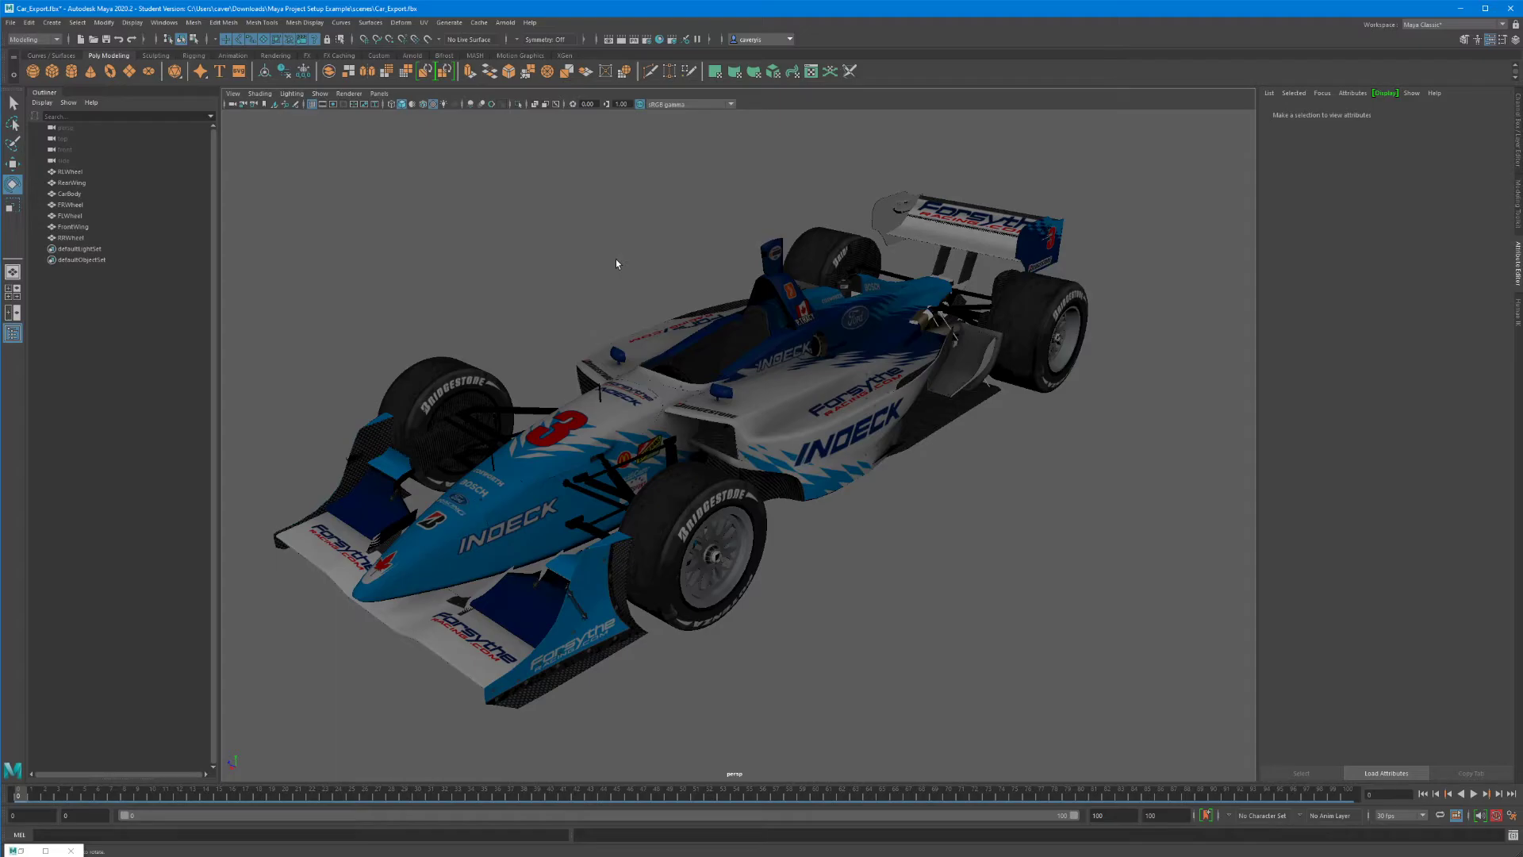
- Select all the separate car parts, combine them into a single mesh, and clear the selection
drag(288, 165, 1197, 748)
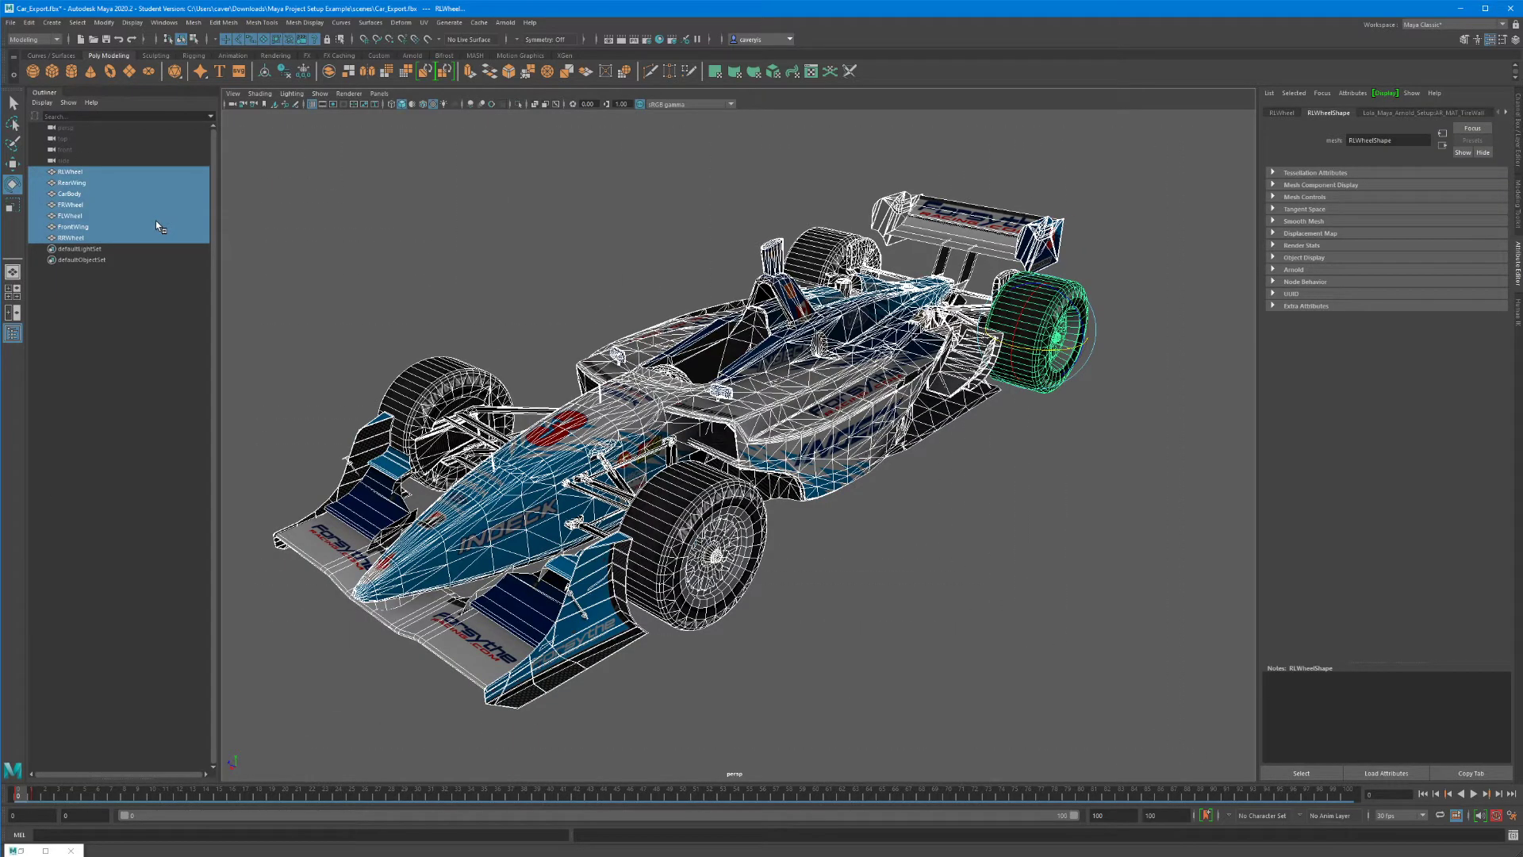
click(33, 40)
click(31, 51)
click(194, 22)
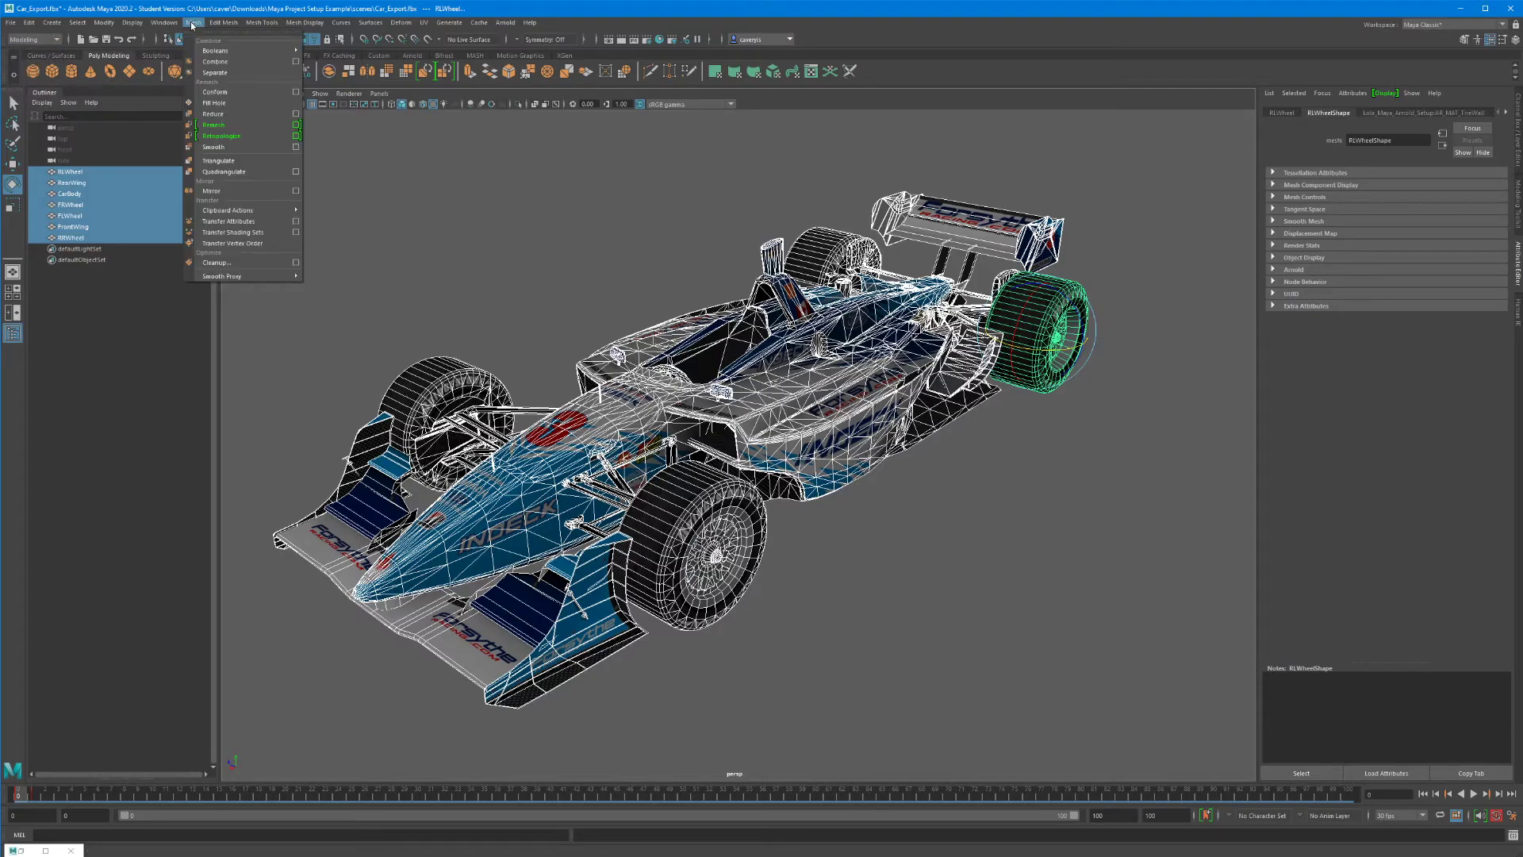
click(212, 61)
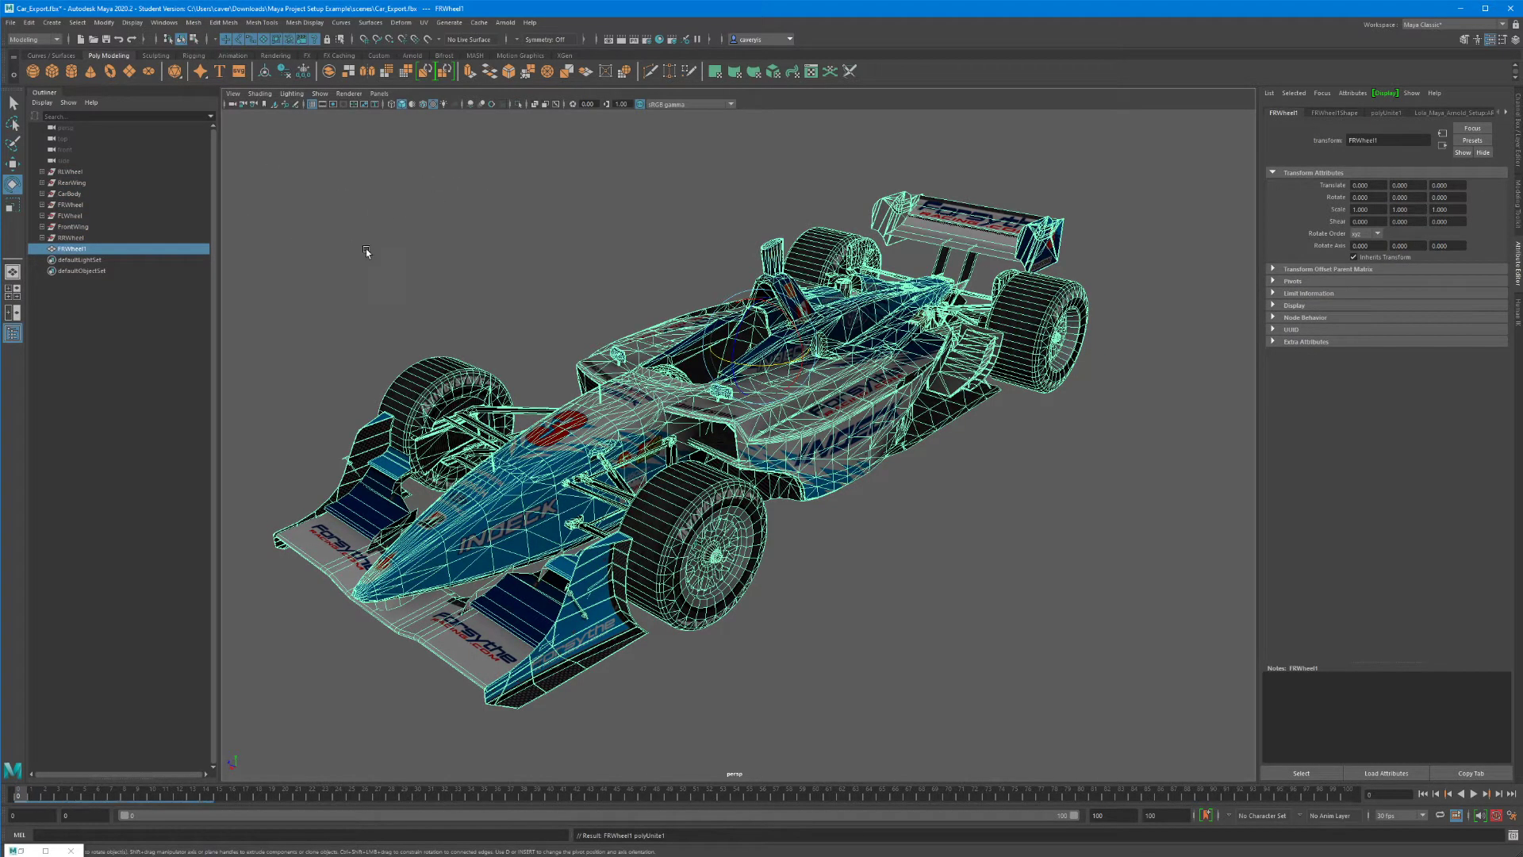
click(426, 258)
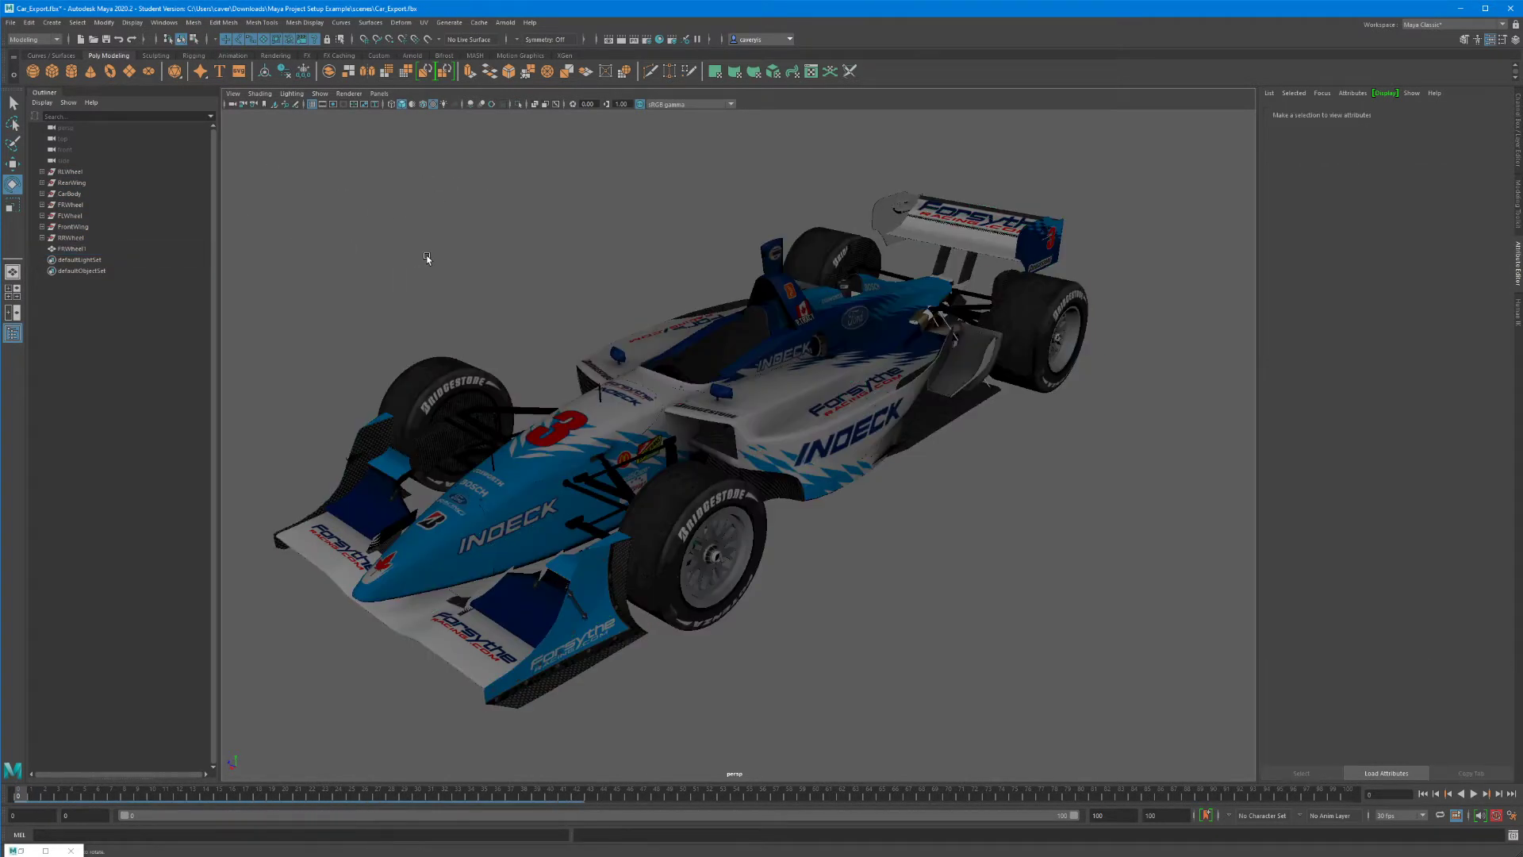
- Select the combined mesh and several leftover part groups in the Outliner to compare what each one contains
click(71, 249)
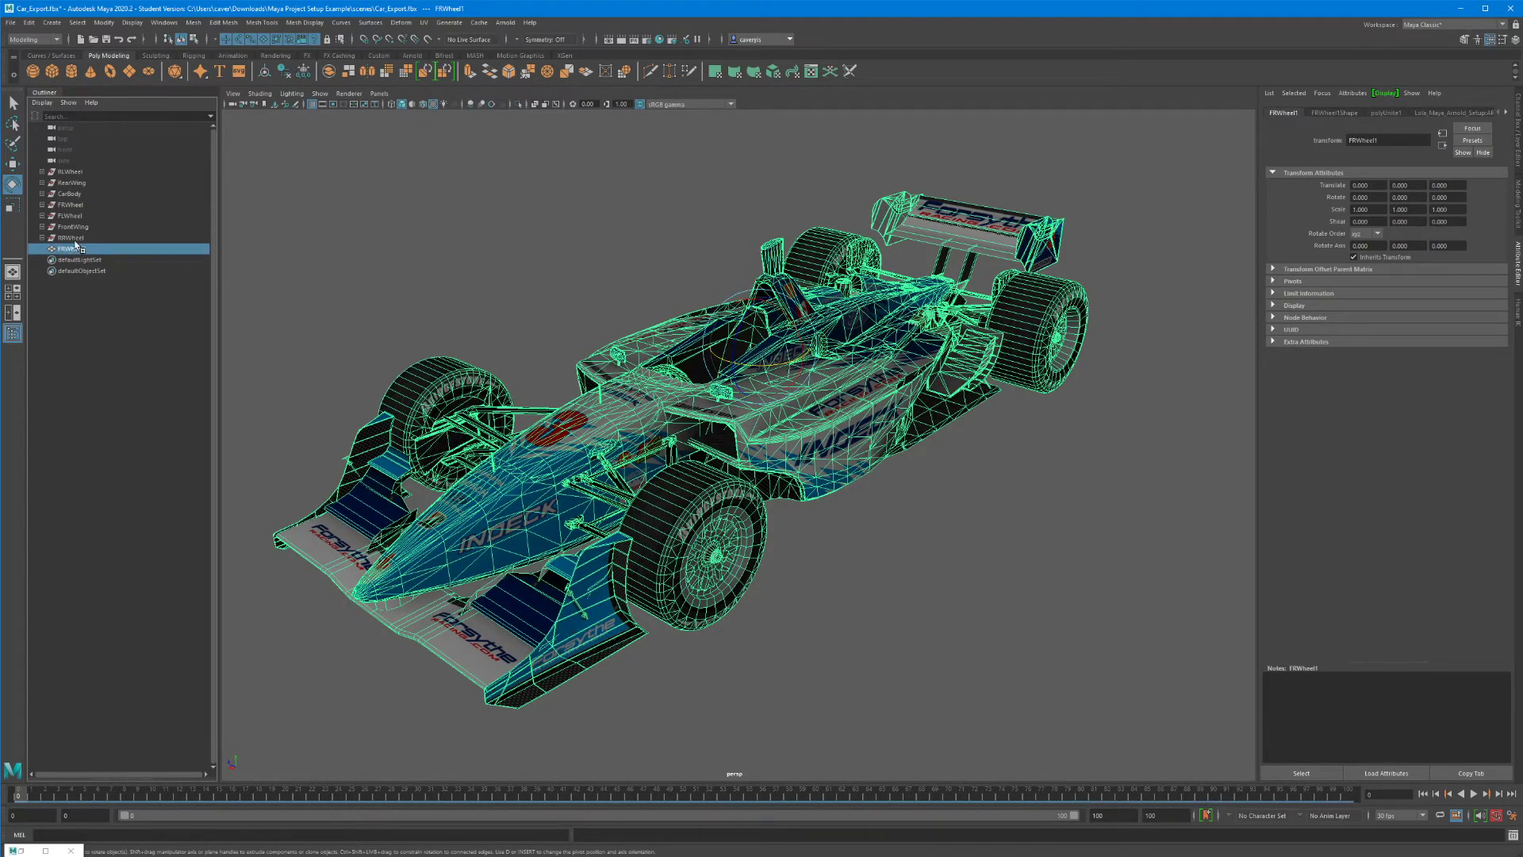
click(73, 239)
click(73, 227)
click(71, 216)
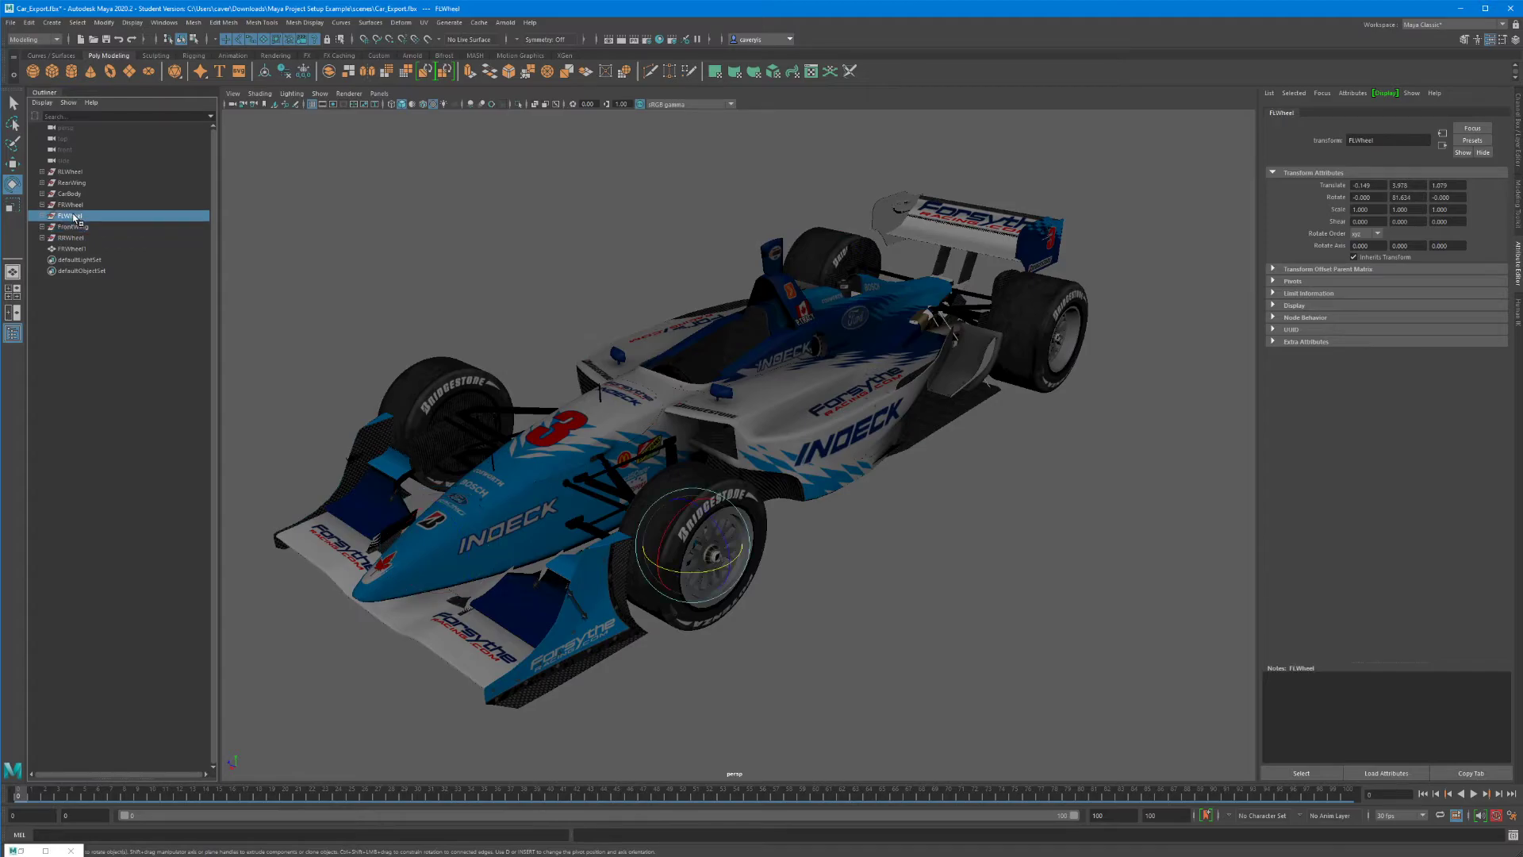
- Expand each leftover part group in the Outliner and examine the transform nodes inside them
click(74, 173)
click(89, 185)
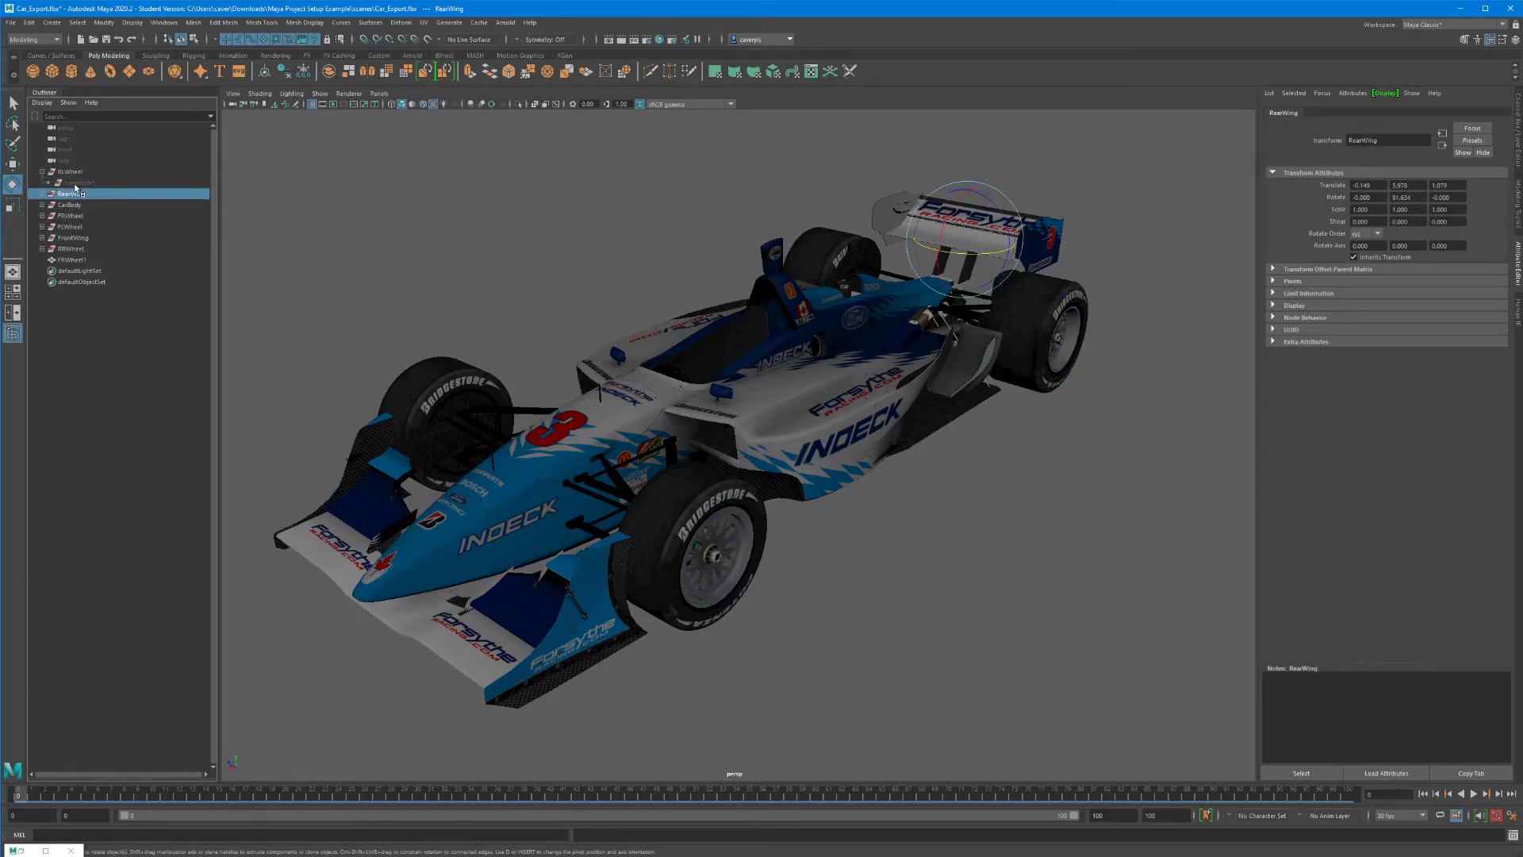
click(43, 193)
click(60, 203)
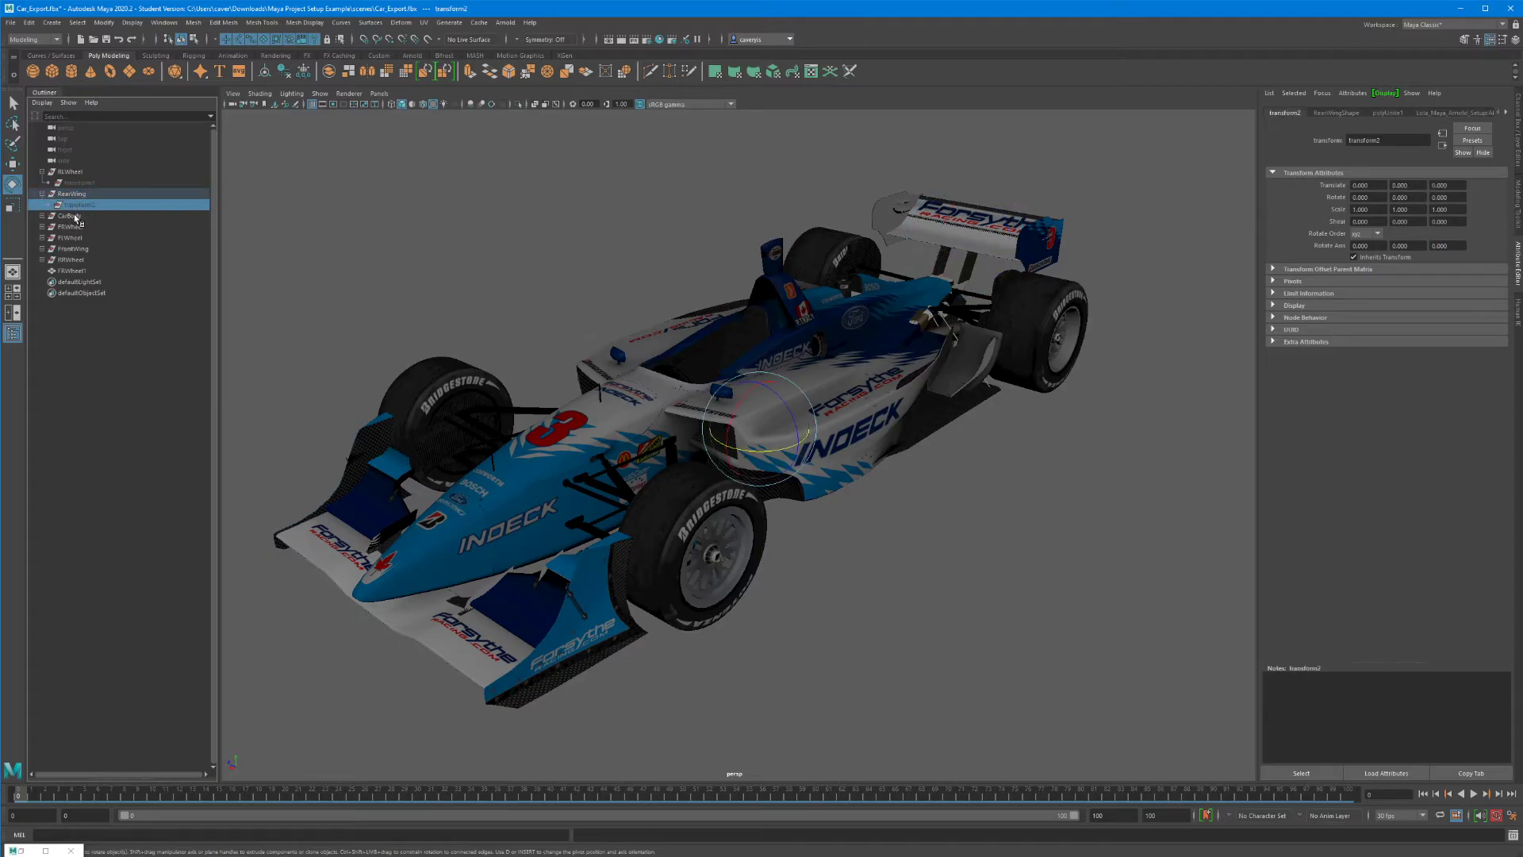
click(42, 216)
click(65, 226)
click(42, 238)
click(76, 249)
click(42, 259)
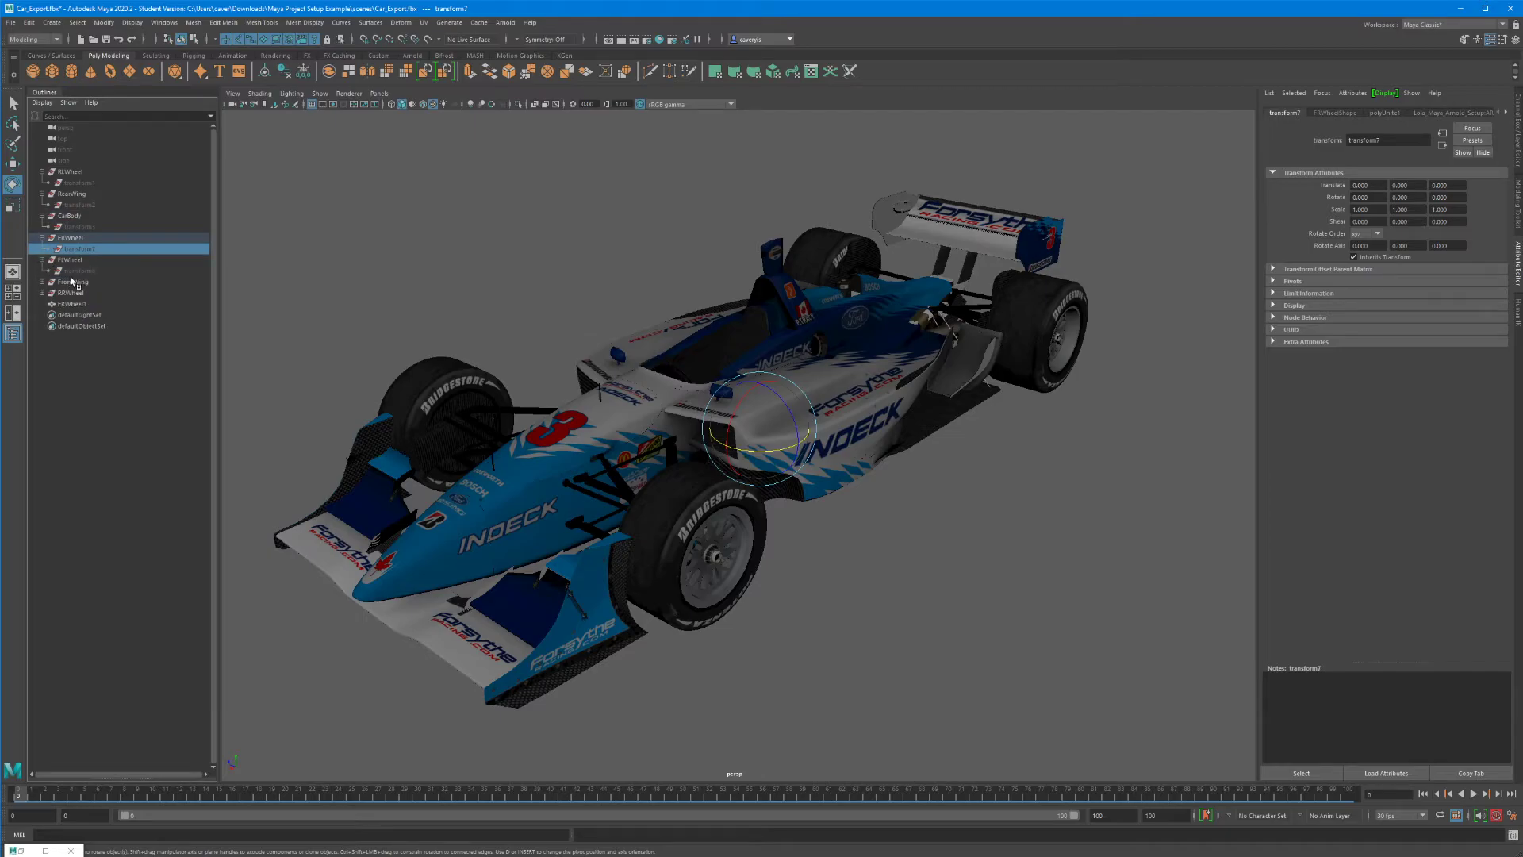
click(76, 271)
click(42, 281)
click(73, 293)
click(42, 304)
click(77, 315)
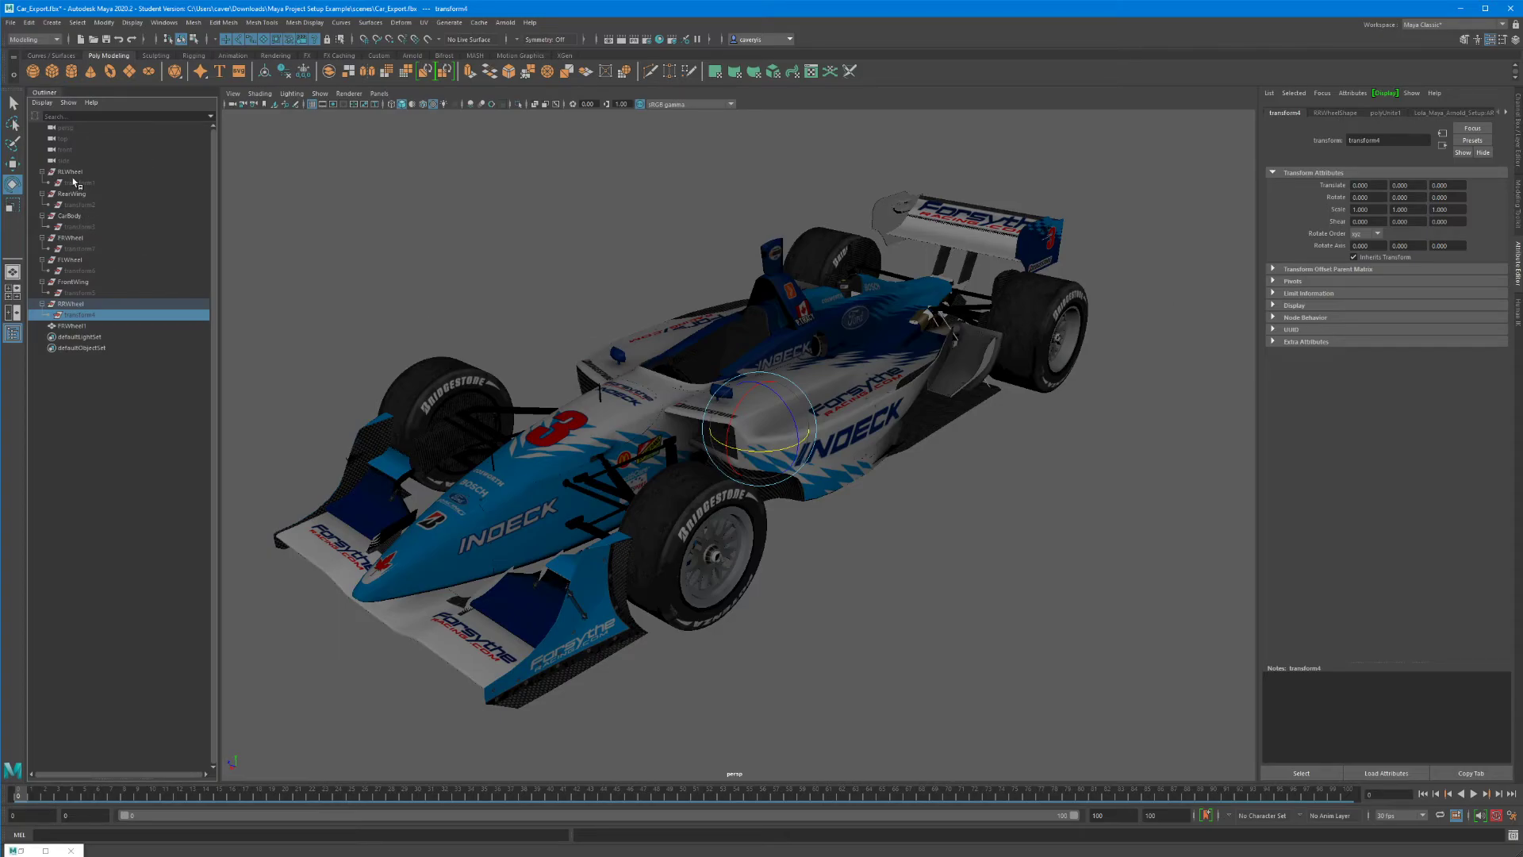
- Rename the combined mesh FRWheel1 as Combined_Car
click(79, 326)
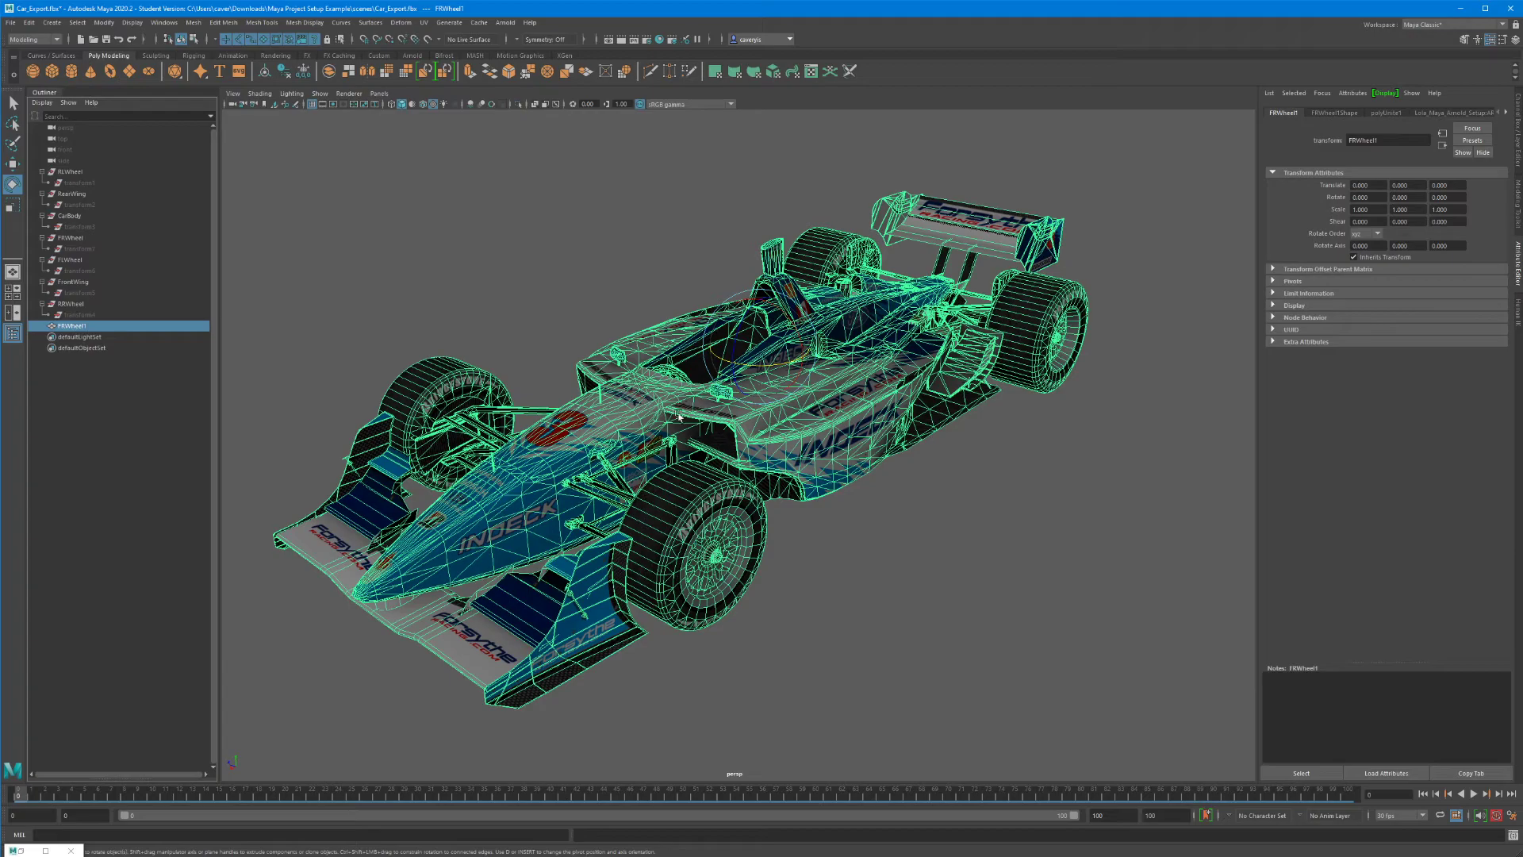
double_click(73, 326)
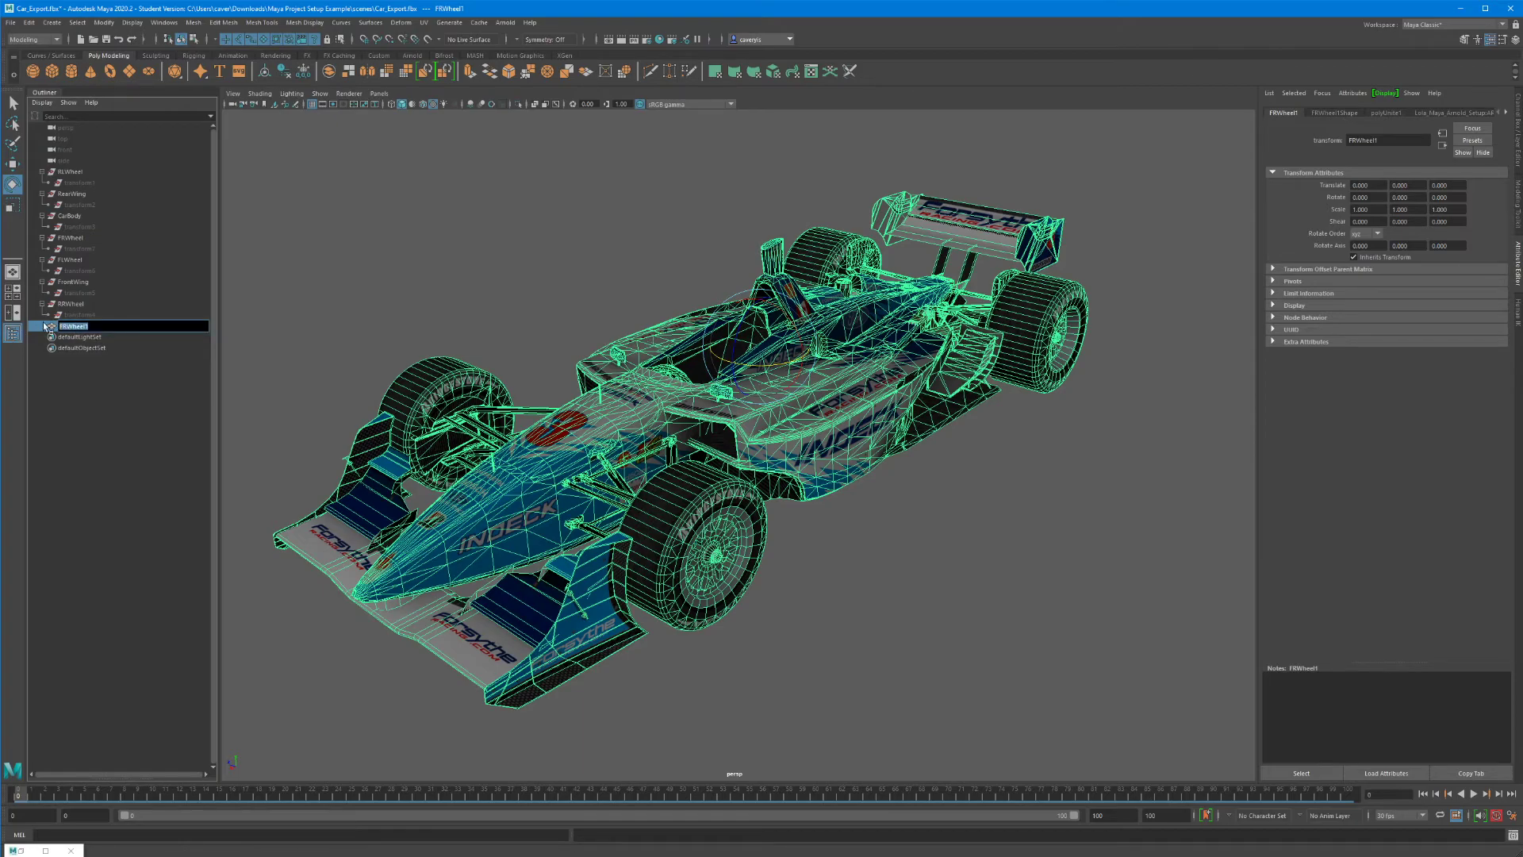
text(Combined_Car)
key(Return)
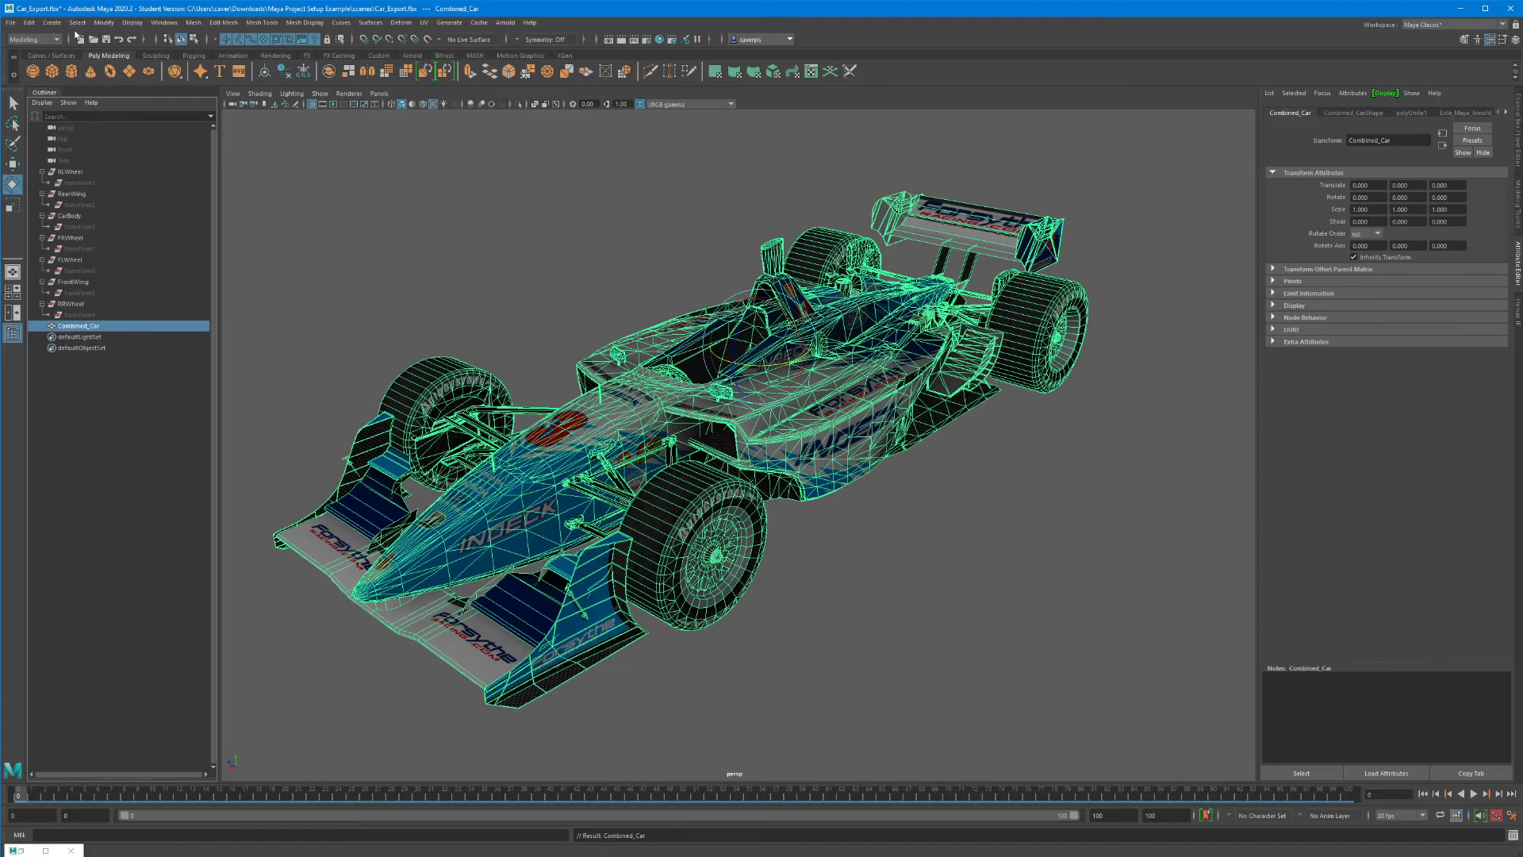
- Delete the construction history of Combined_Car
click(23, 25)
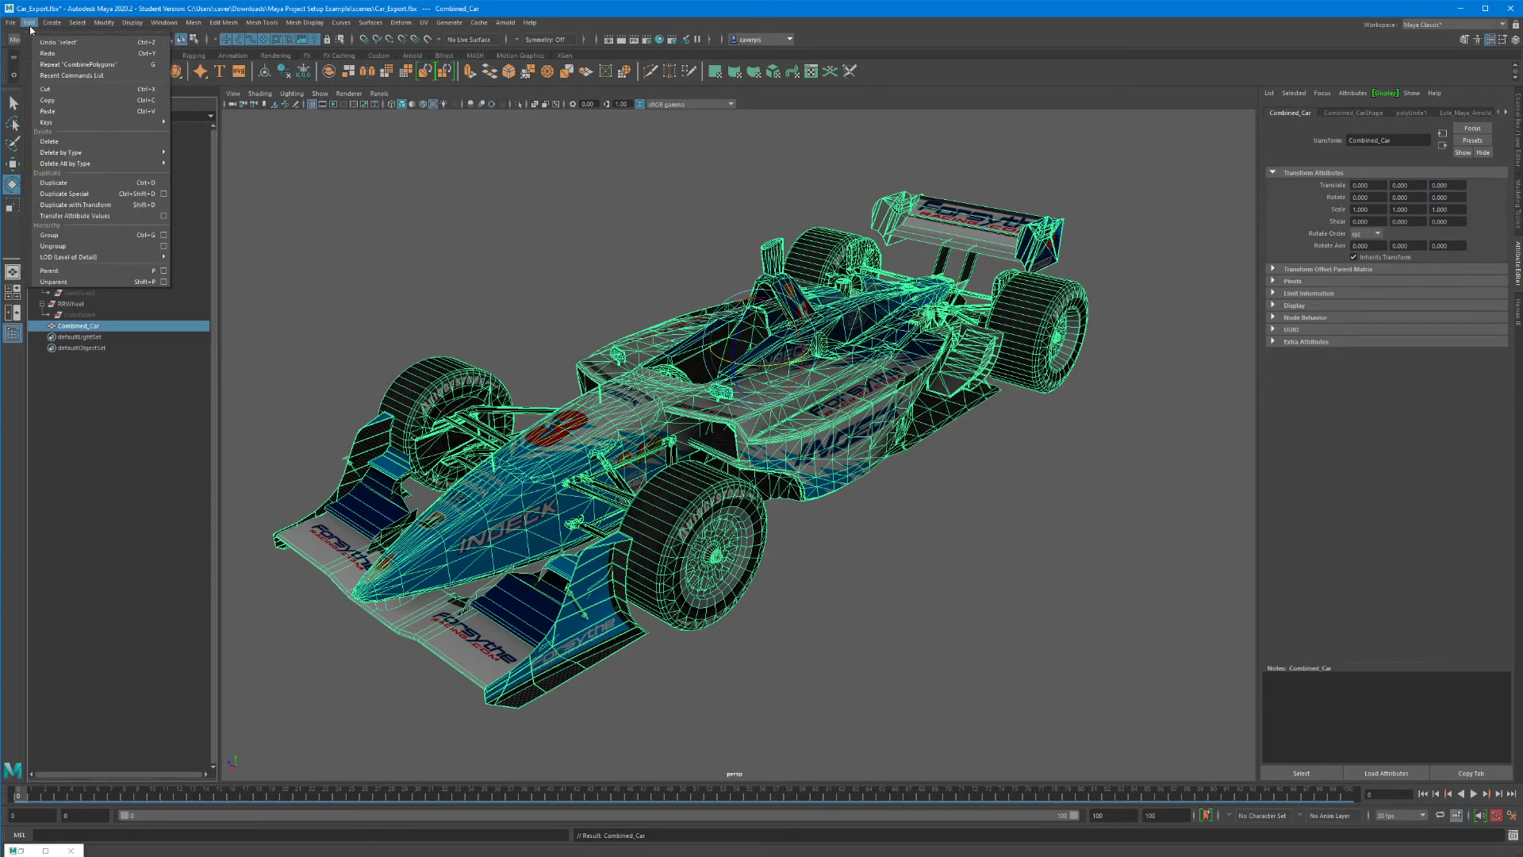
mouse_move(45, 155)
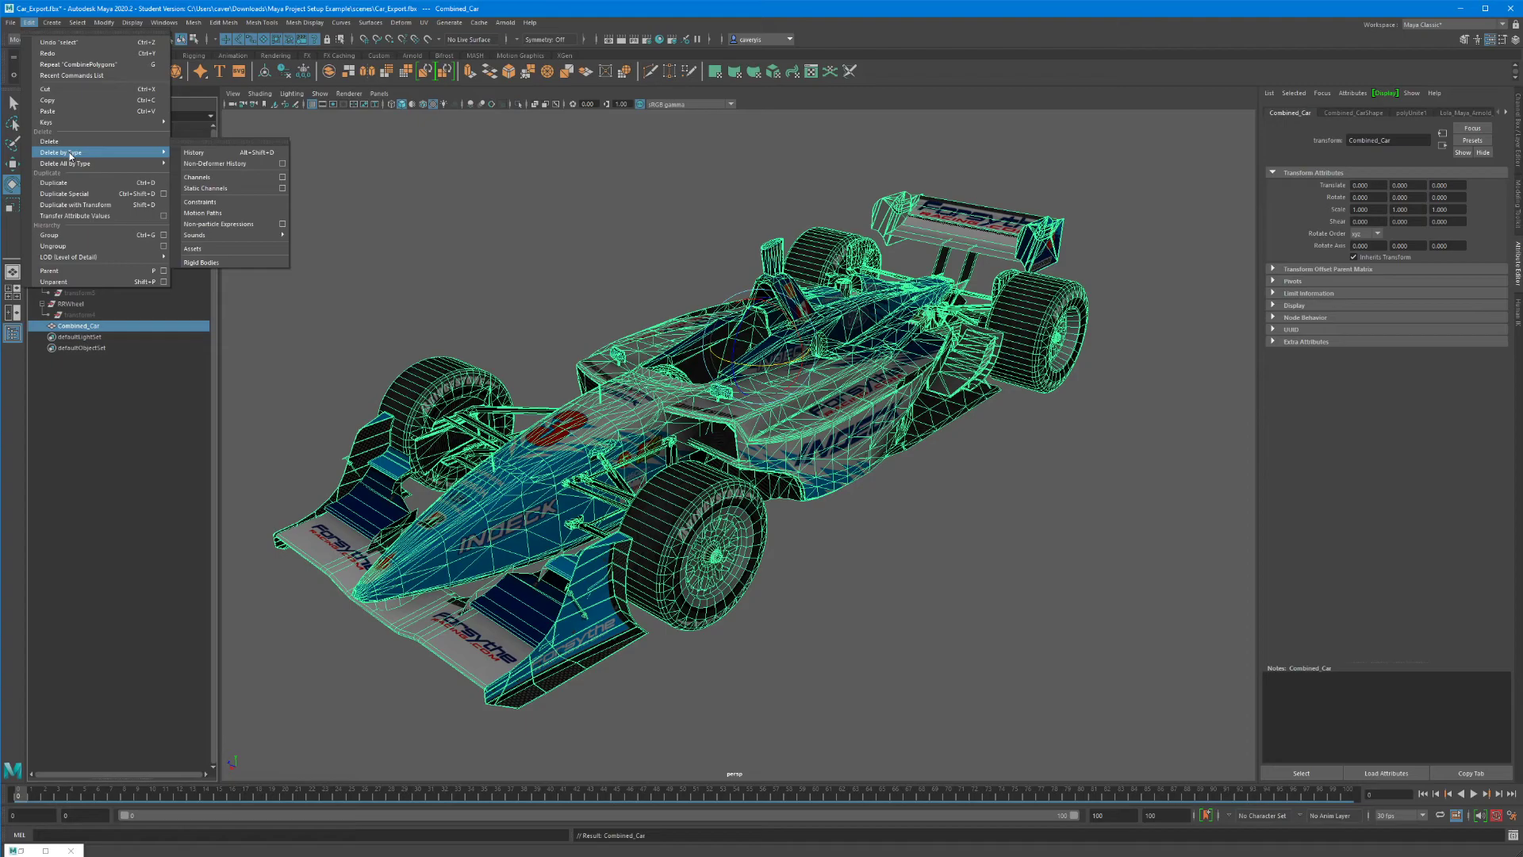
click(193, 154)
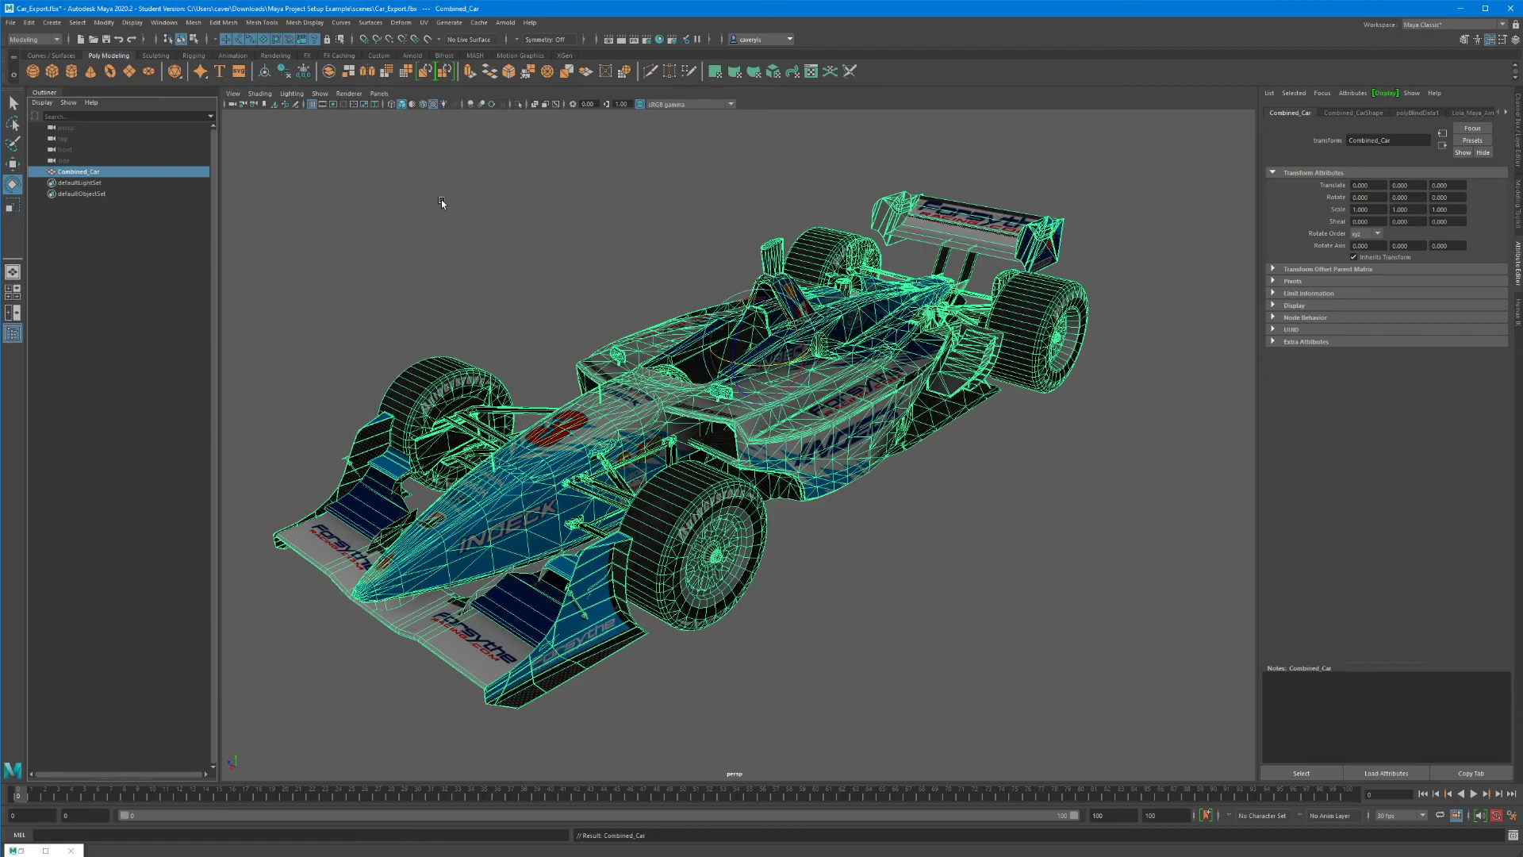
- Deselect and reselect the combined car in the viewport and examine it from the rear side
click(483, 249)
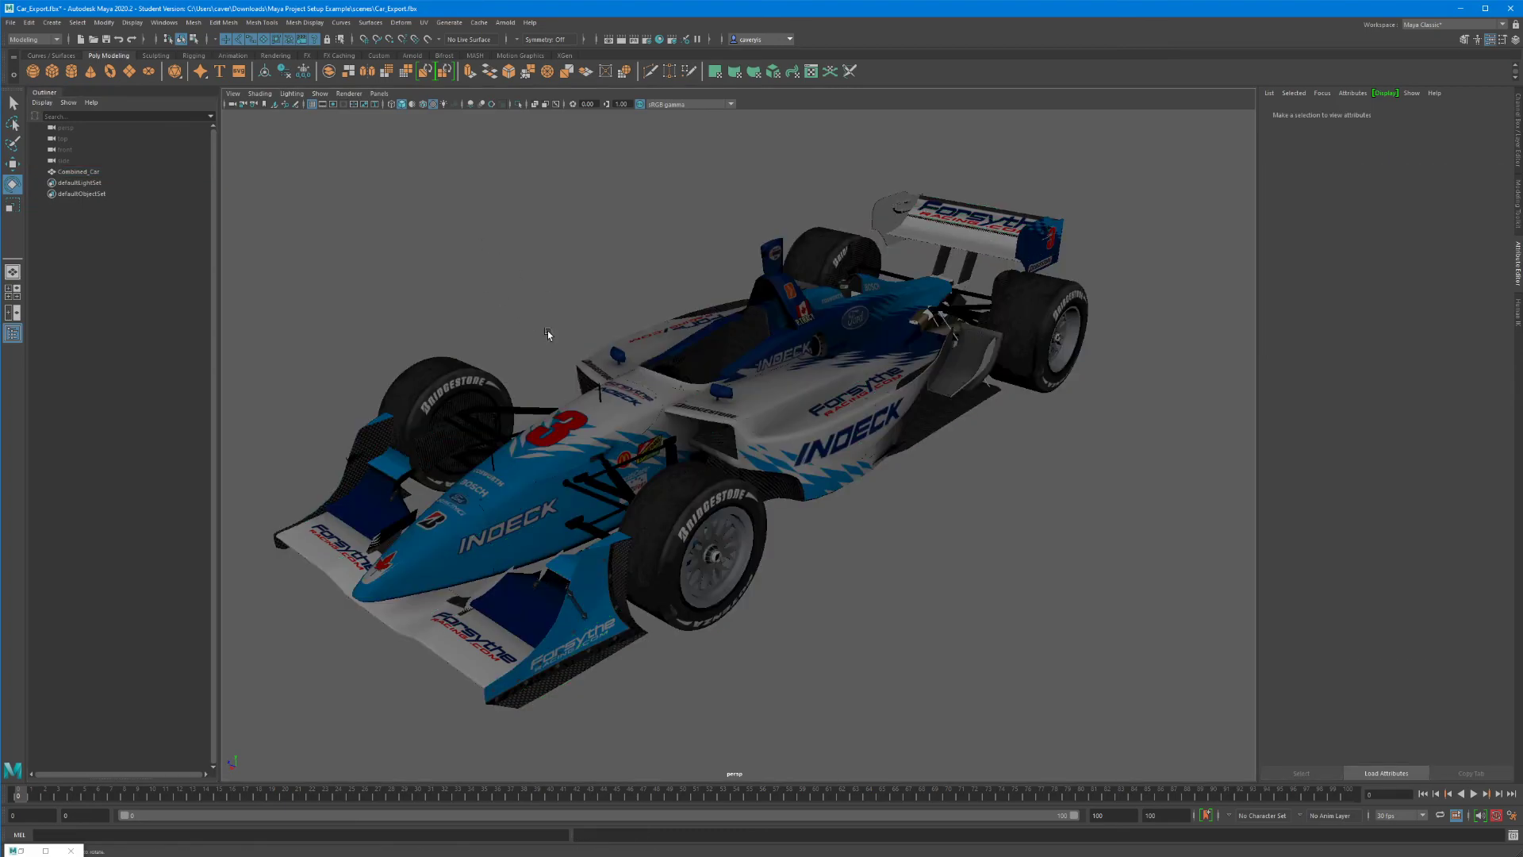
click(644, 359)
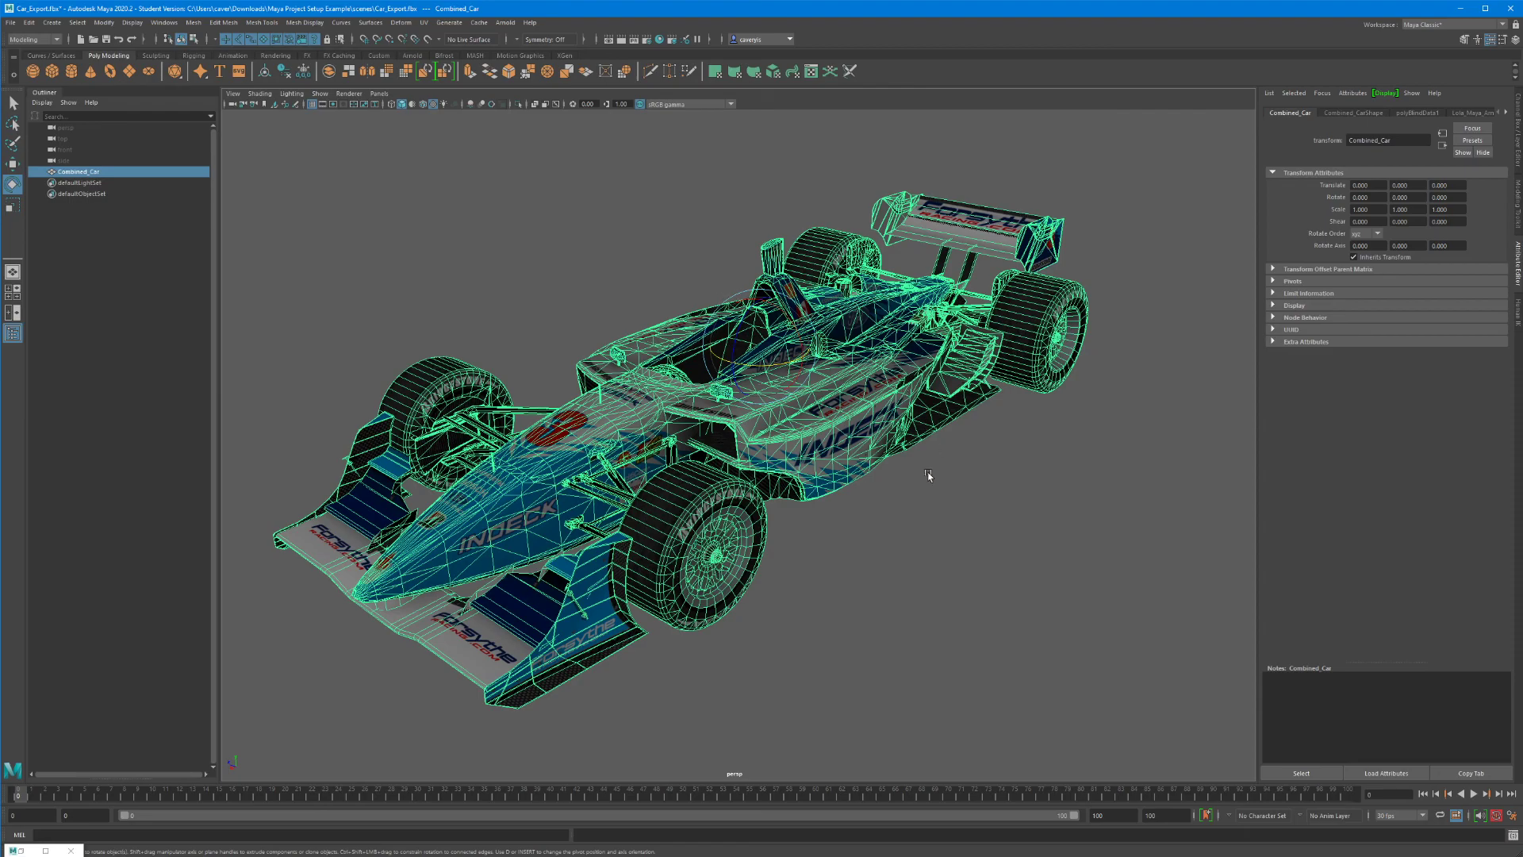
alt+drag(938, 510, 680, 498)
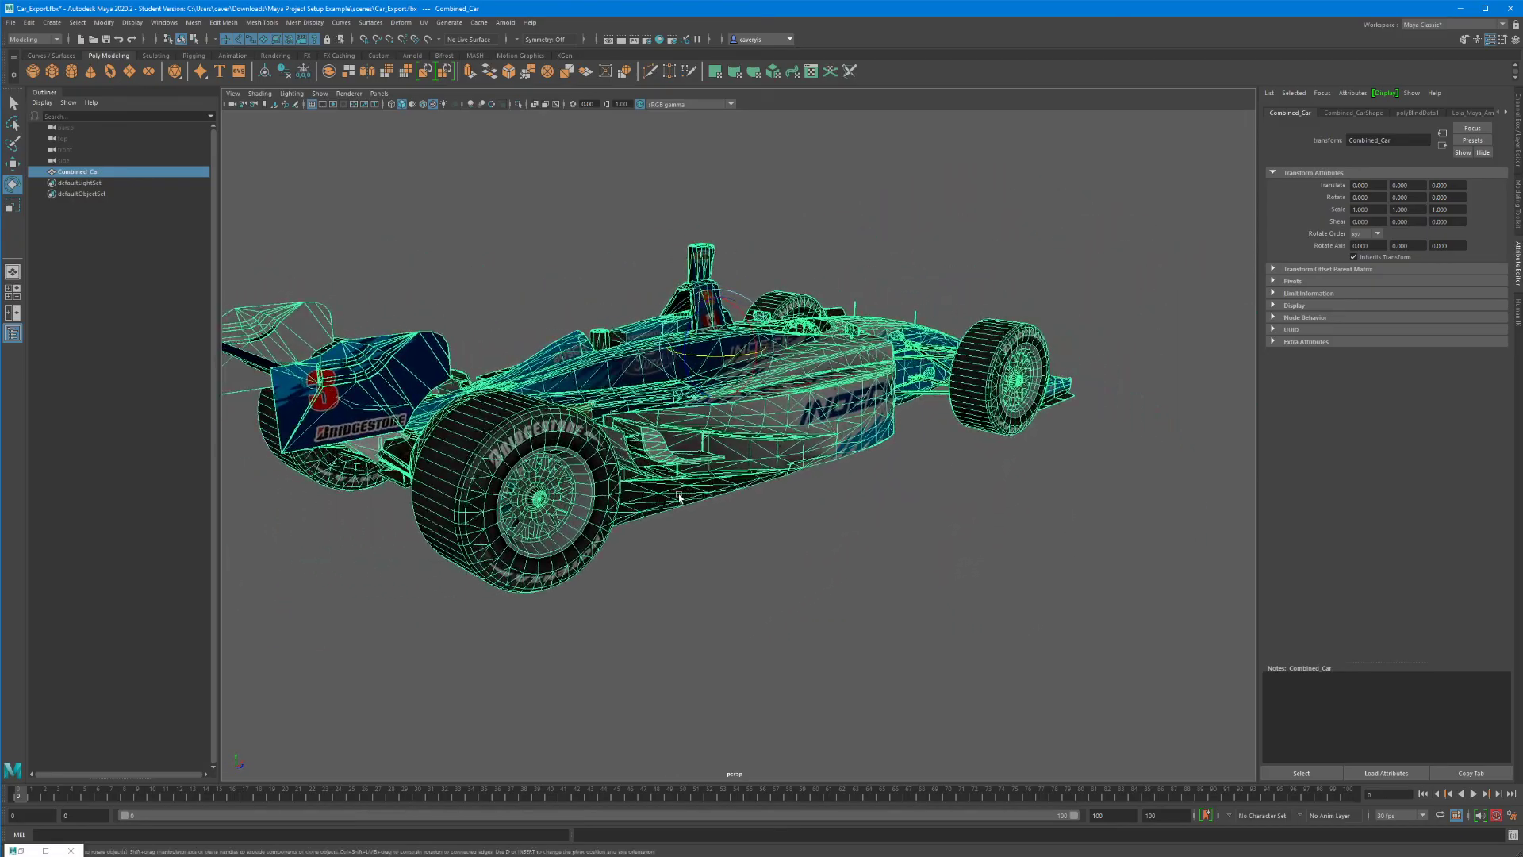